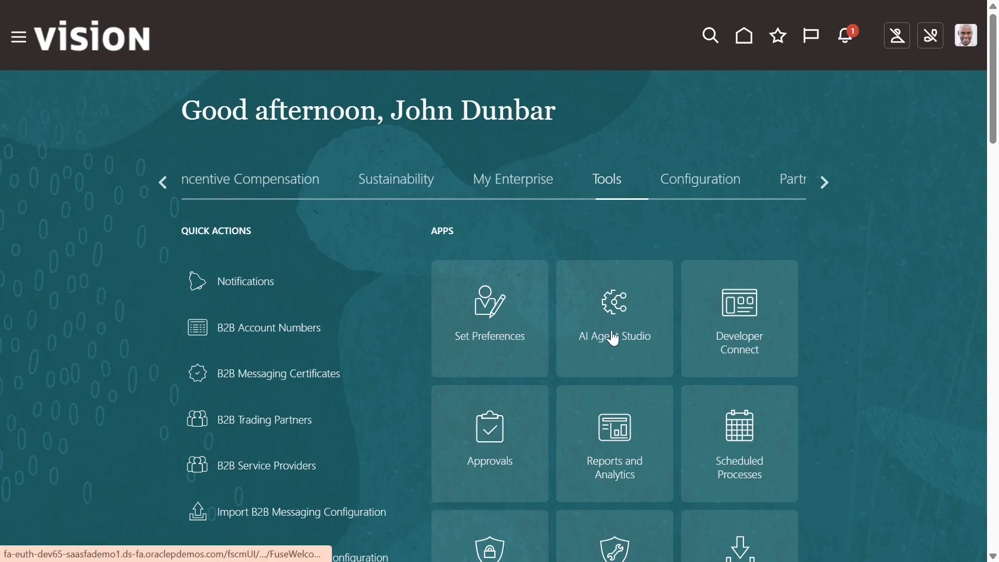
Go from AI Agent Studio's Tools library to a new blank tool form
left_click(612, 332)
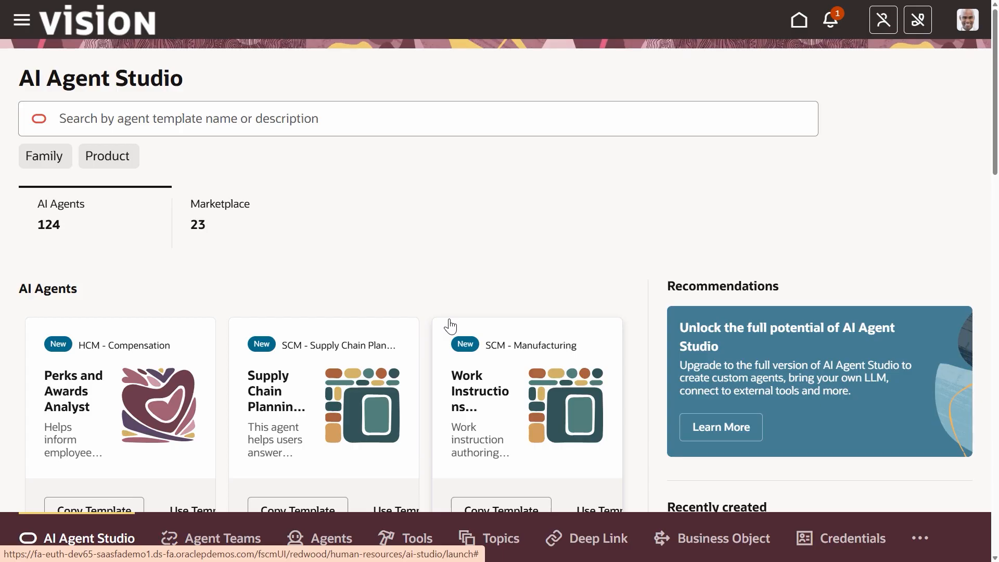
left_click(419, 541)
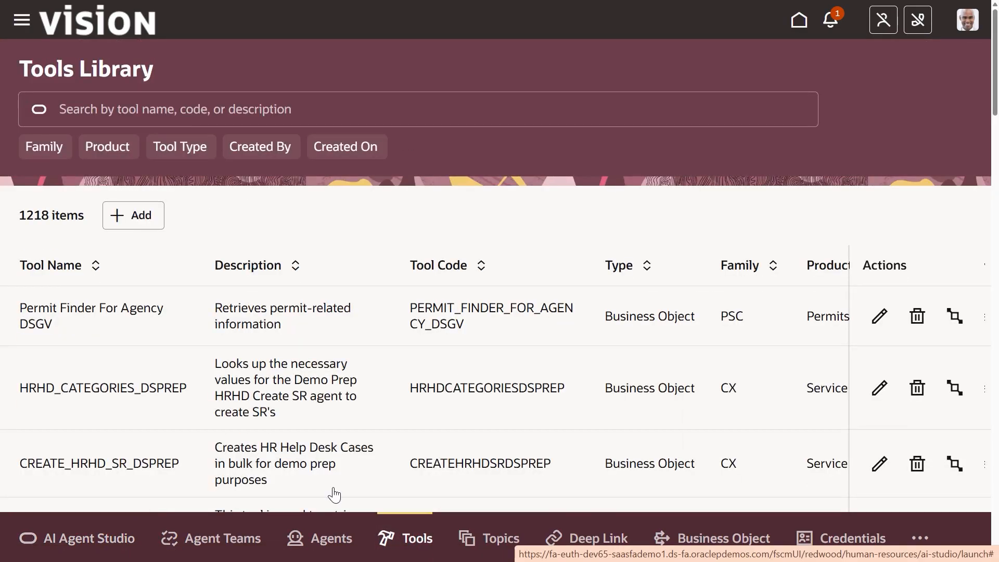
left_click(134, 220)
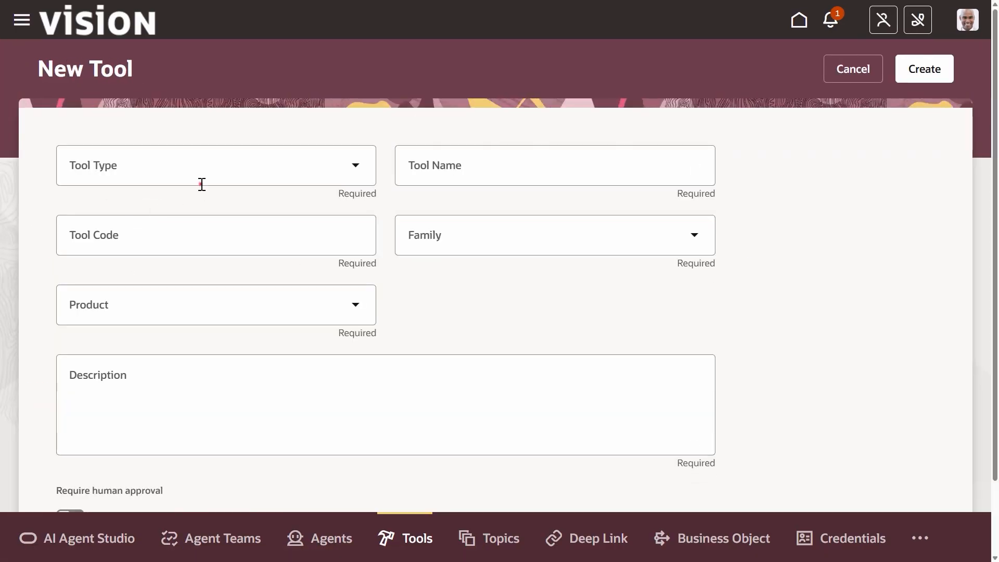
Make the tool a Document type named Participants Policy Tool KC01, with its code auto-filled
left_click(201, 184)
left_click(121, 288)
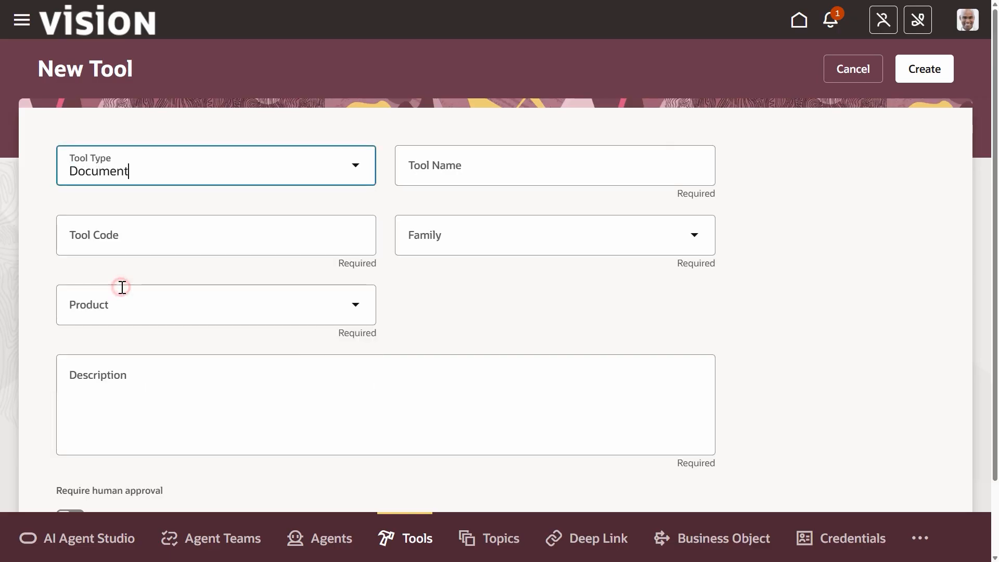
left_click(494, 174)
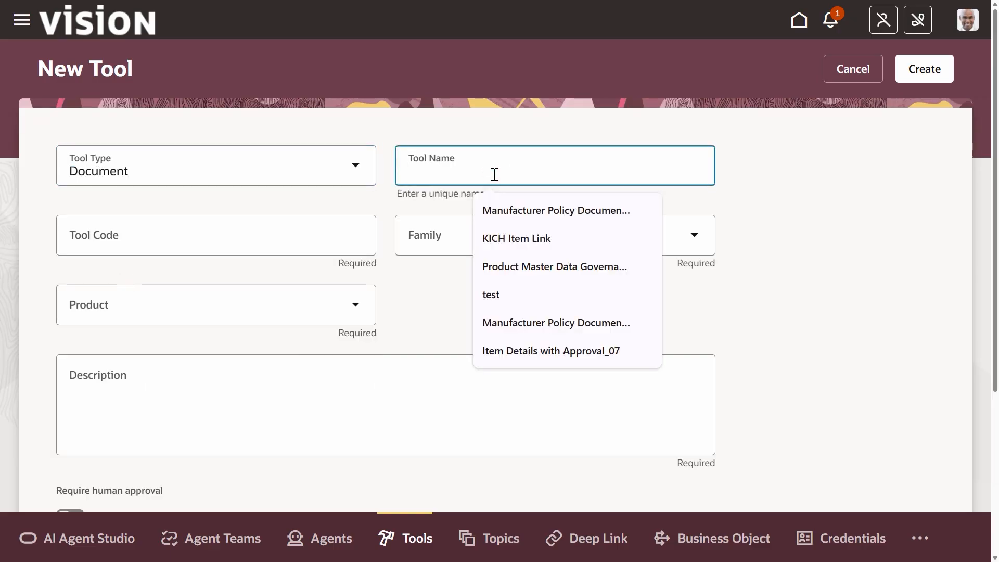
type("Participants Policy Tool KC")
type("01")
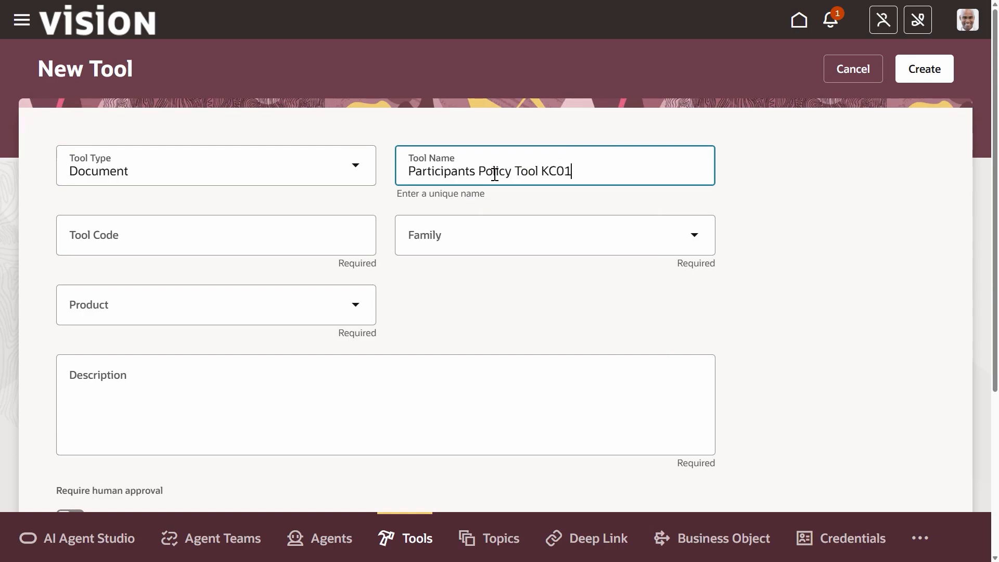
left_click(229, 243)
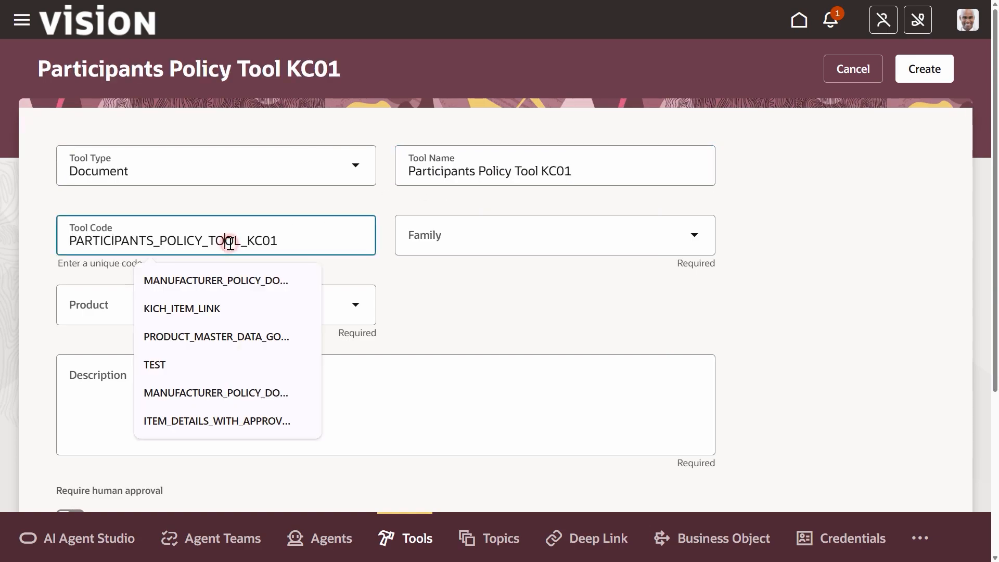
left_click(548, 304)
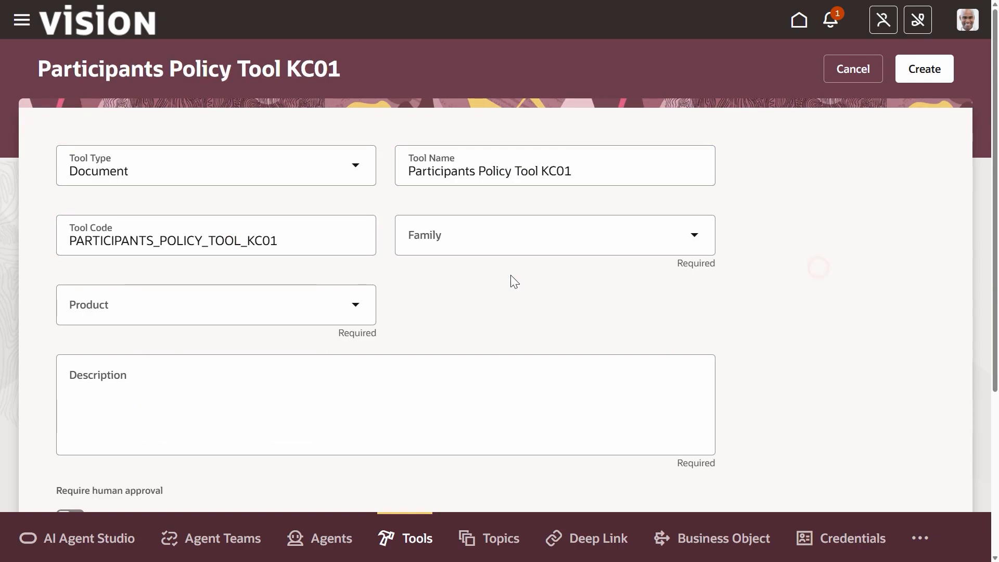
Set family SCM and product Product Management, and paste the workflow-participants policy description
left_click(469, 247)
type("scm")
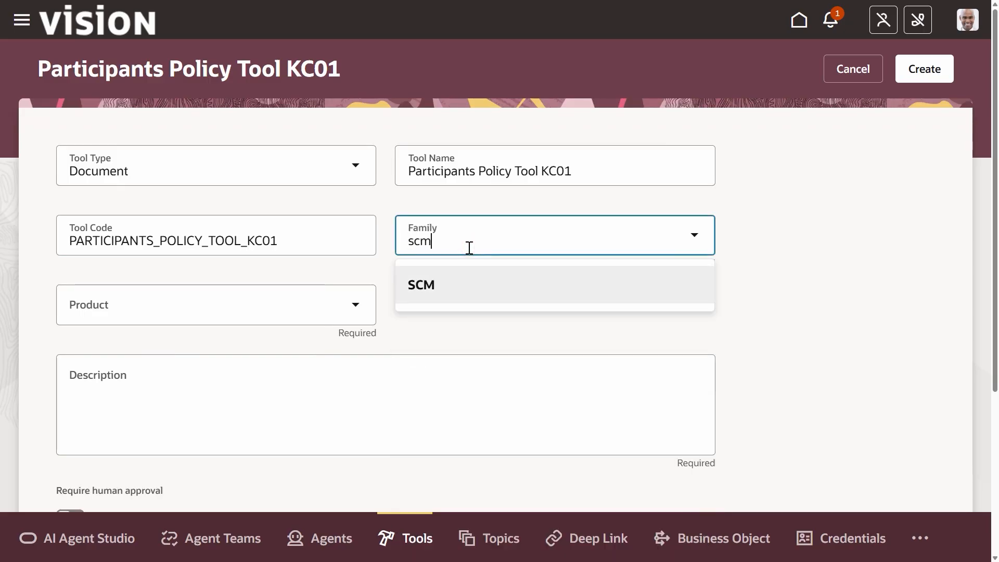
left_click(434, 285)
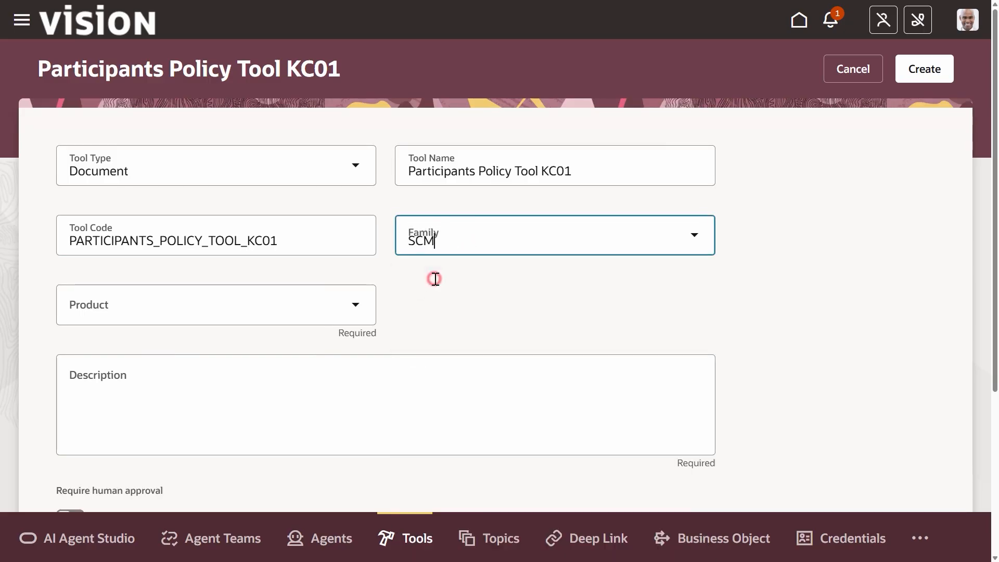
left_click(172, 313)
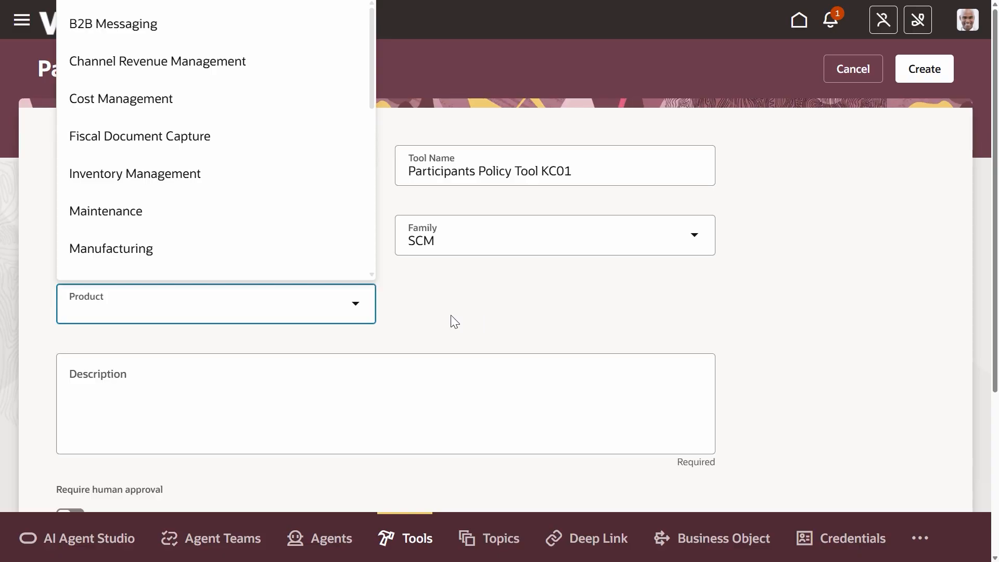
type("pr")
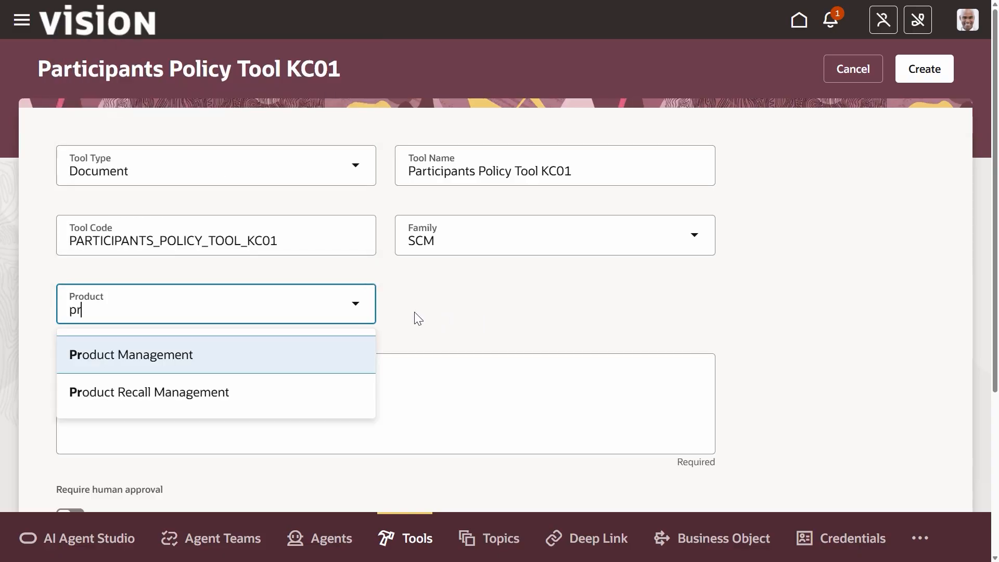
left_click(140, 355)
left_click(140, 379)
left_click(105, 370)
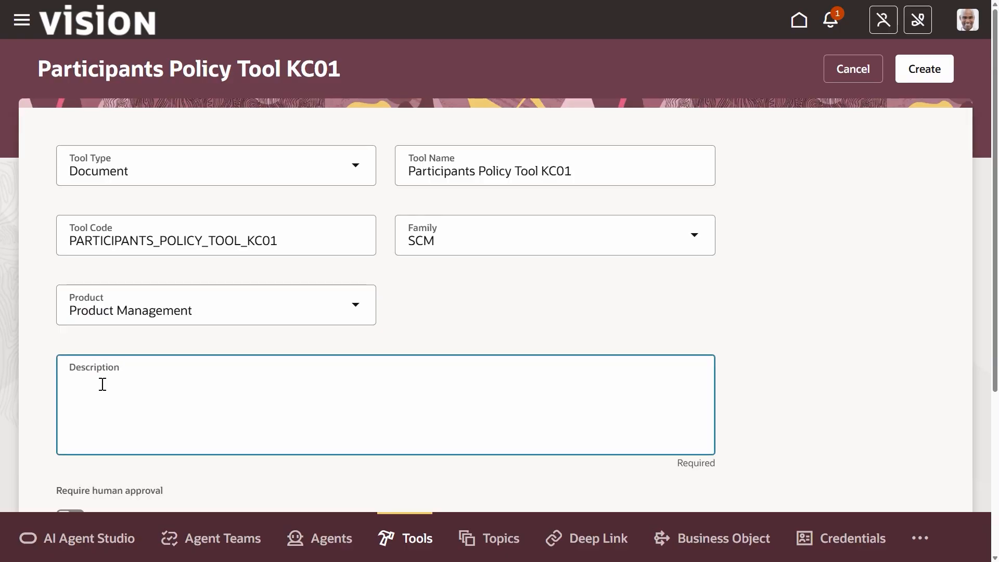
type("Workflow participants policy to handle approver, reviewers and task owners based on workflow type and item class.")
scroll(744, 351, "down", 5)
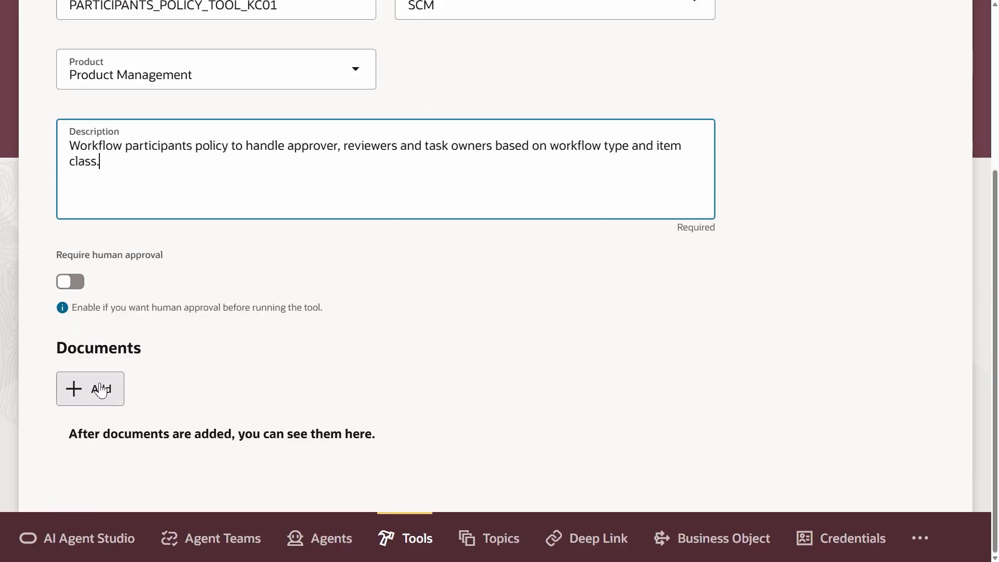
Attach Participant policy_V3.pdf as 'Policy doc', Ready to publish, then create the tool
left_click(100, 389)
left_click(176, 469)
type("Policy doc")
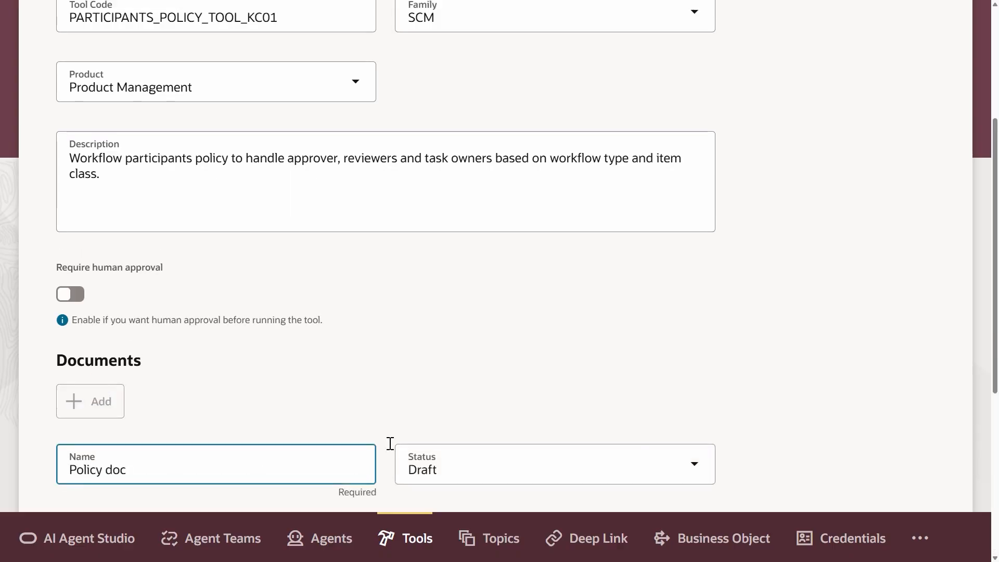
left_click(513, 463)
left_click(466, 380)
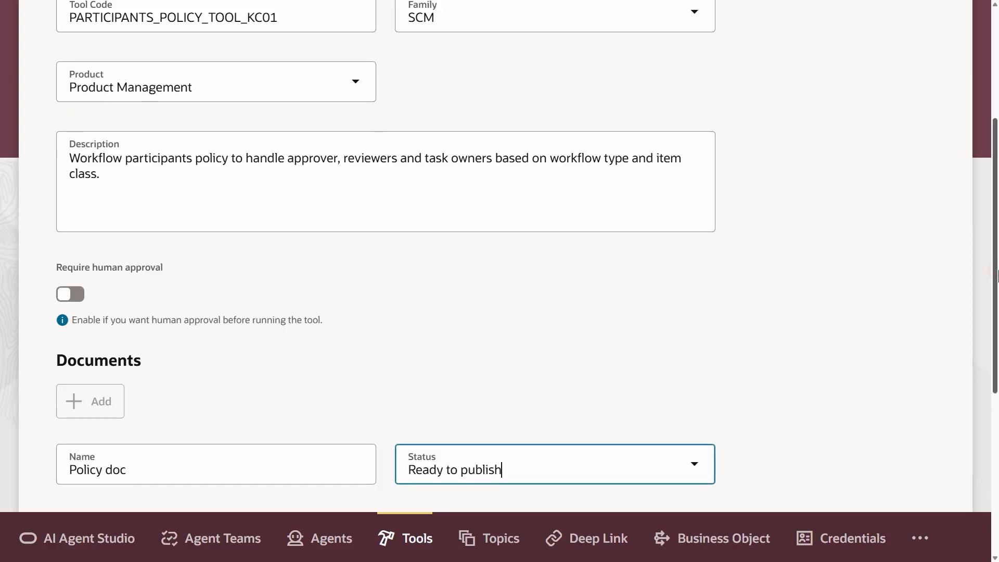
left_click(228, 433)
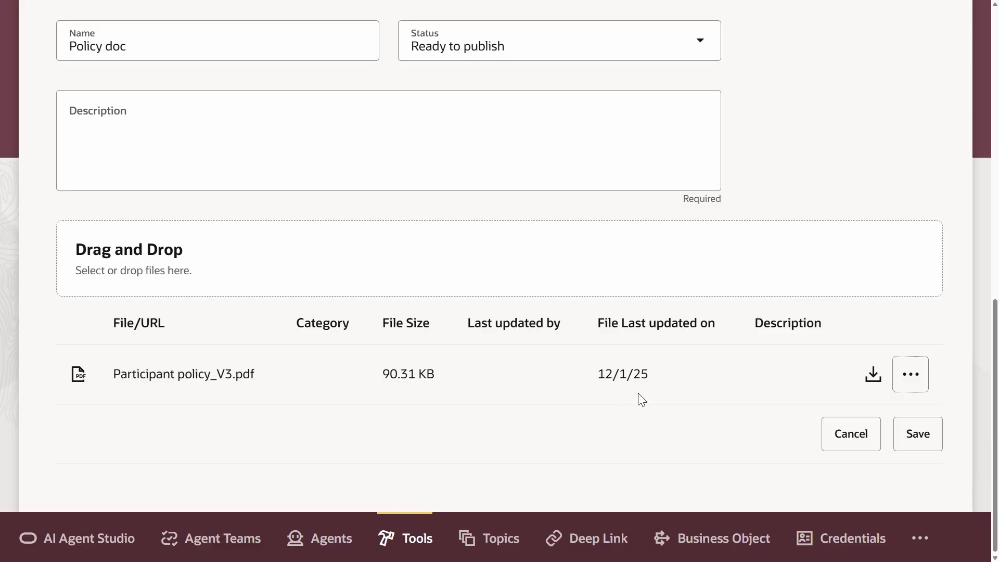
left_click(929, 440)
left_click(924, 30)
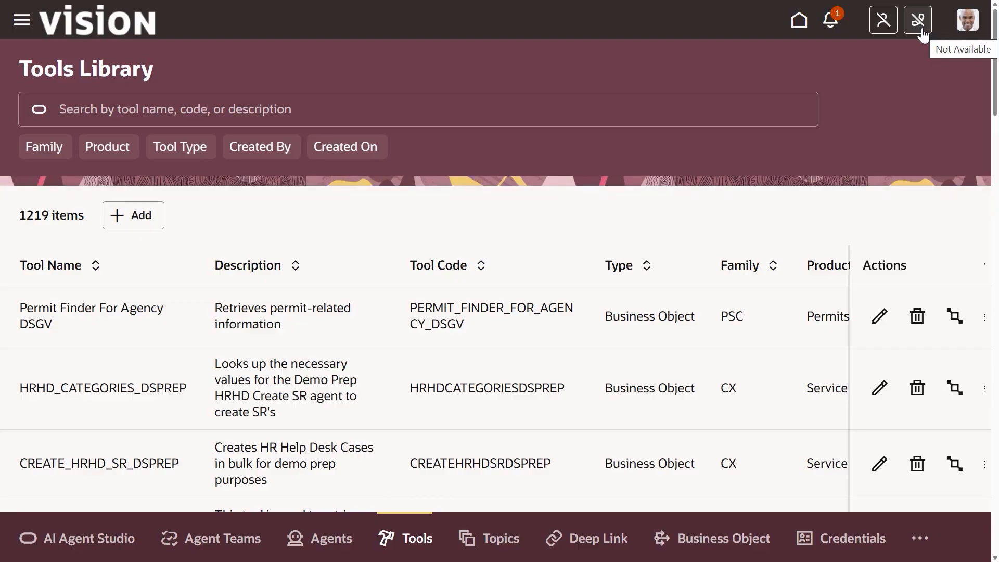
Navigate through the main menu's Tools group to Scheduled Processes
left_click(16, 23)
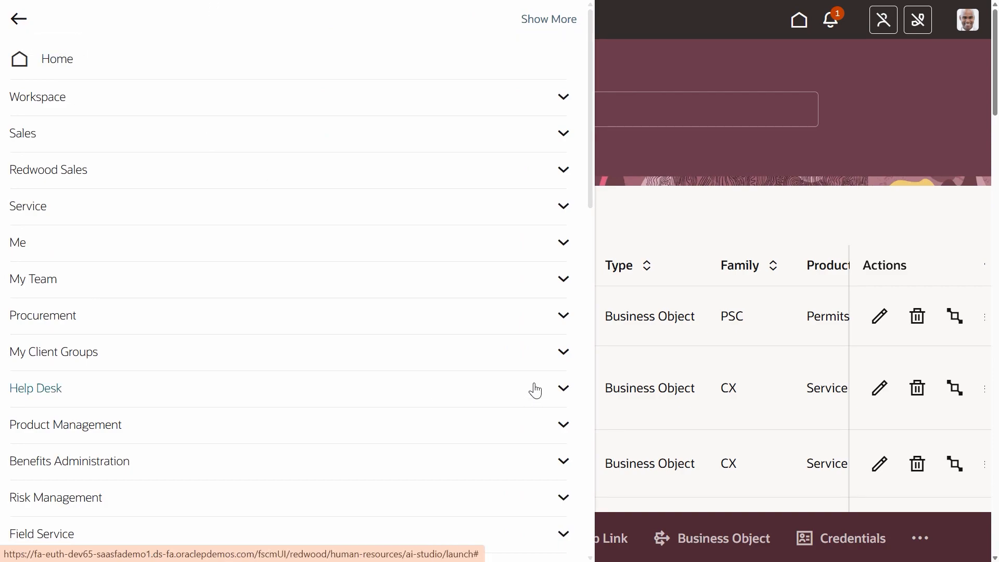
left_click(591, 323)
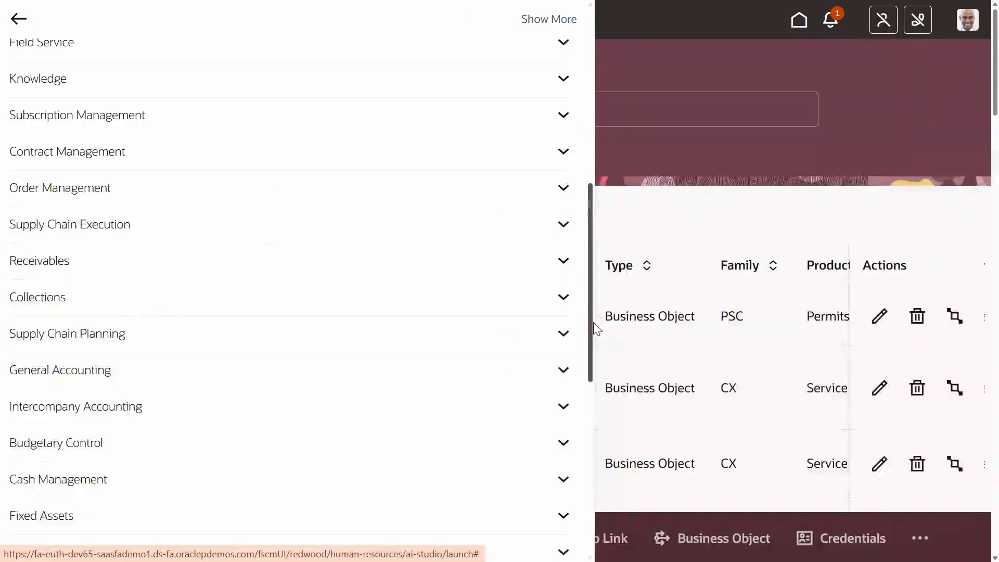
left_click(589, 395)
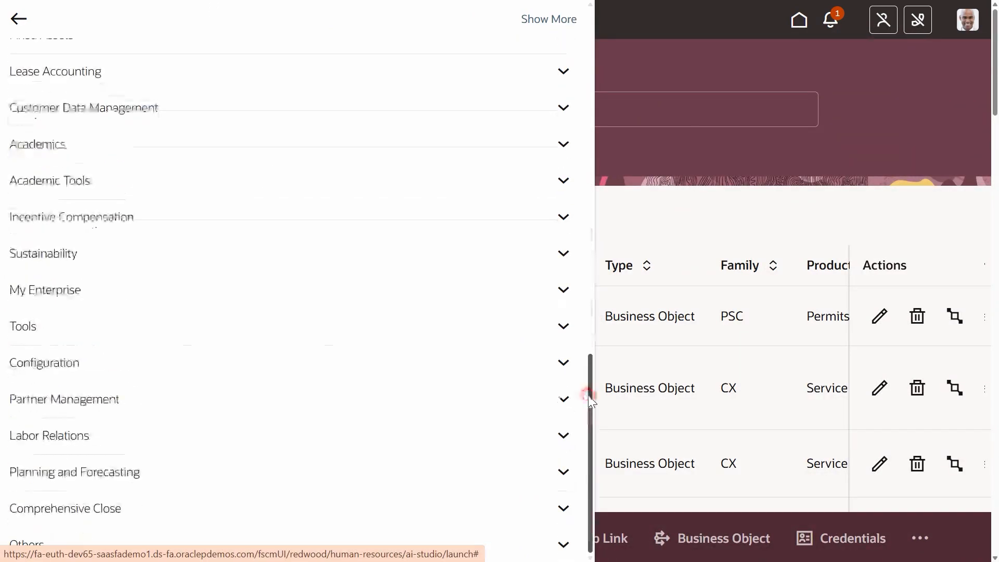
left_click(127, 333)
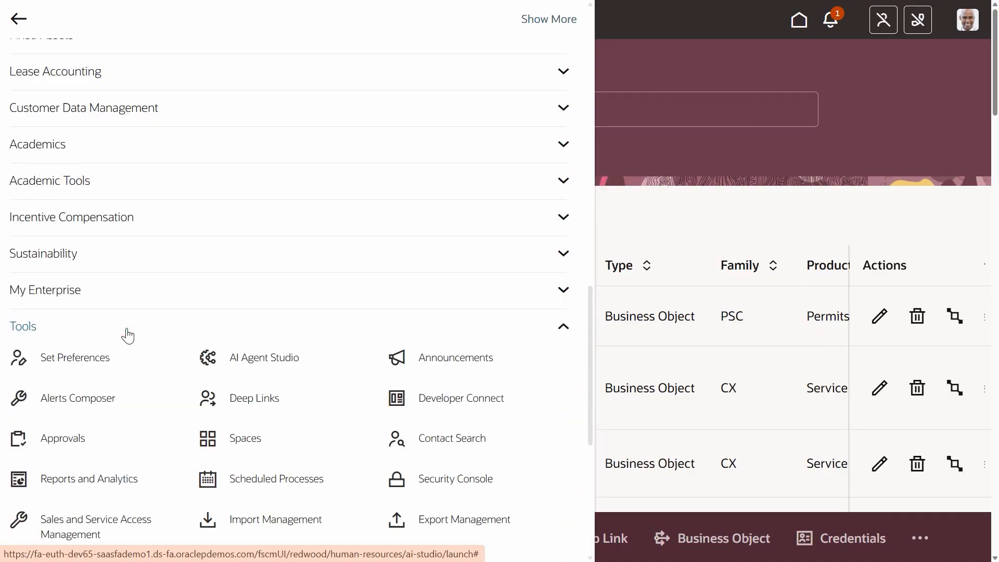
left_click(283, 476)
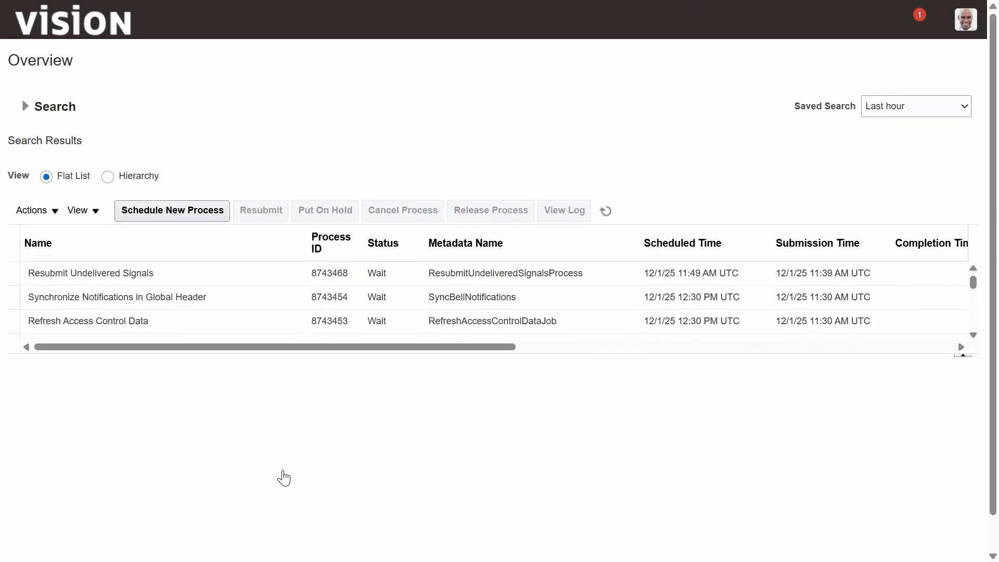
left_click(59, 273)
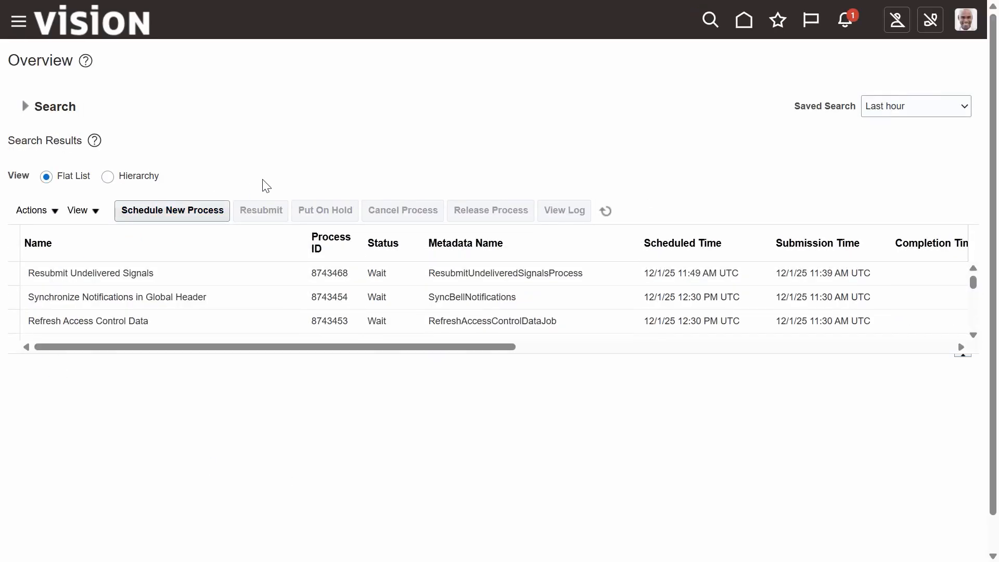
Submit the Process Agent Documents job and acknowledge the confirmation
left_click(203, 207)
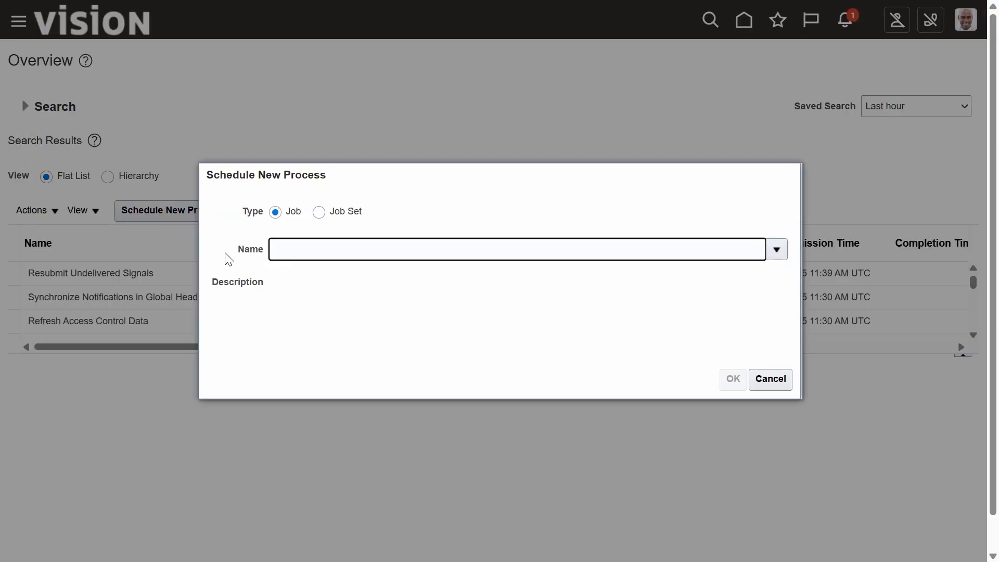
type("Proces%Agent%Doc%")
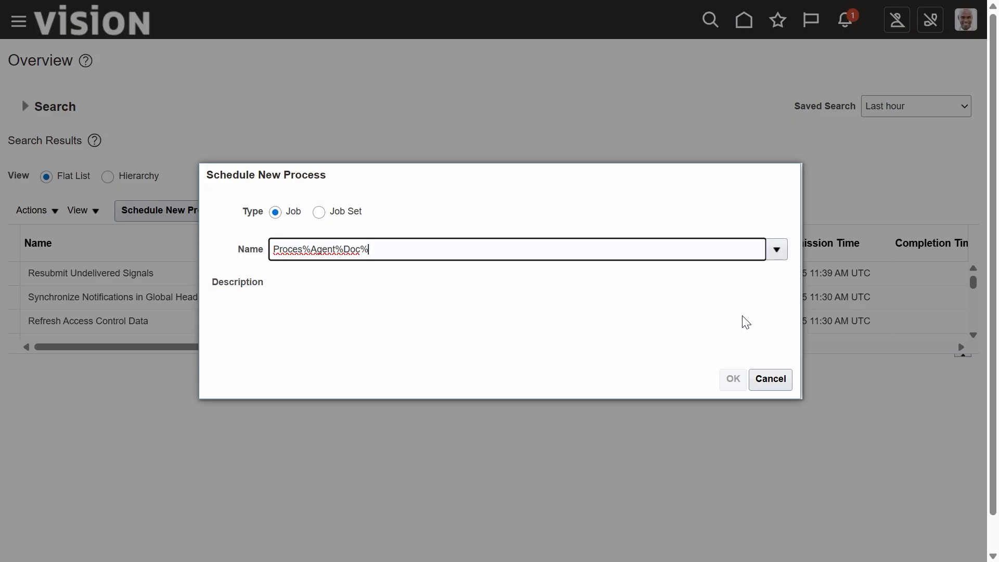
key("Return")
left_click(727, 389)
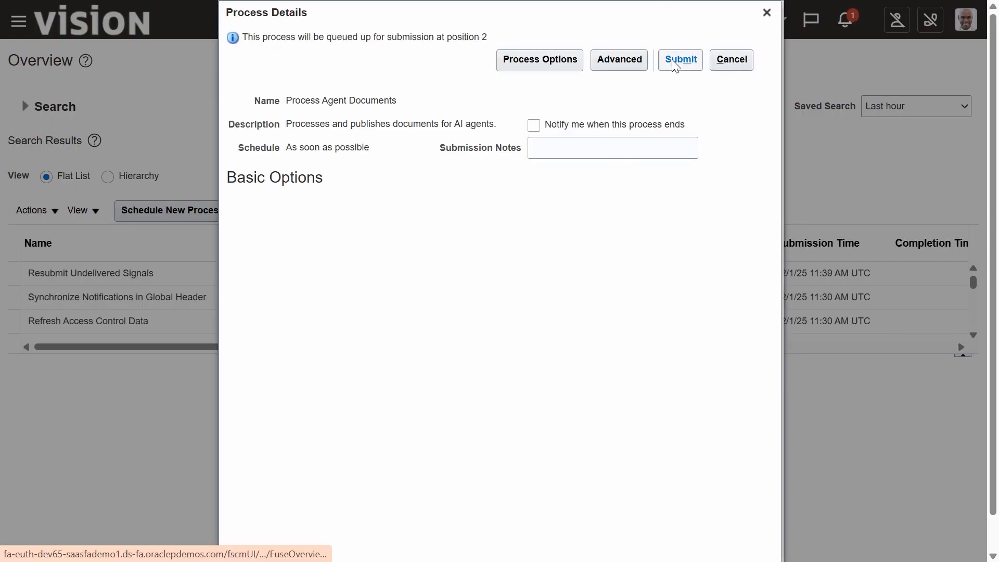
left_click(672, 61)
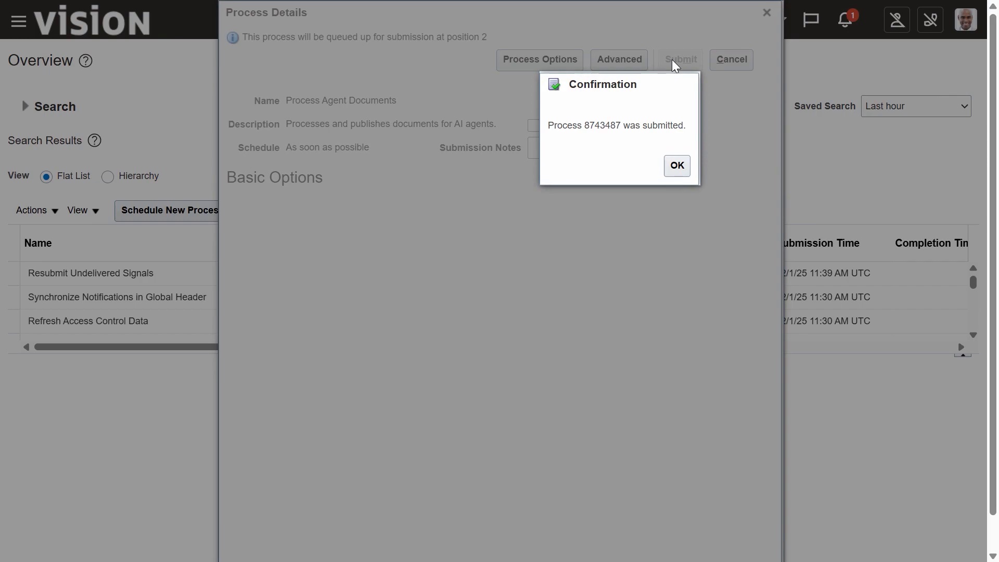
left_click(676, 166)
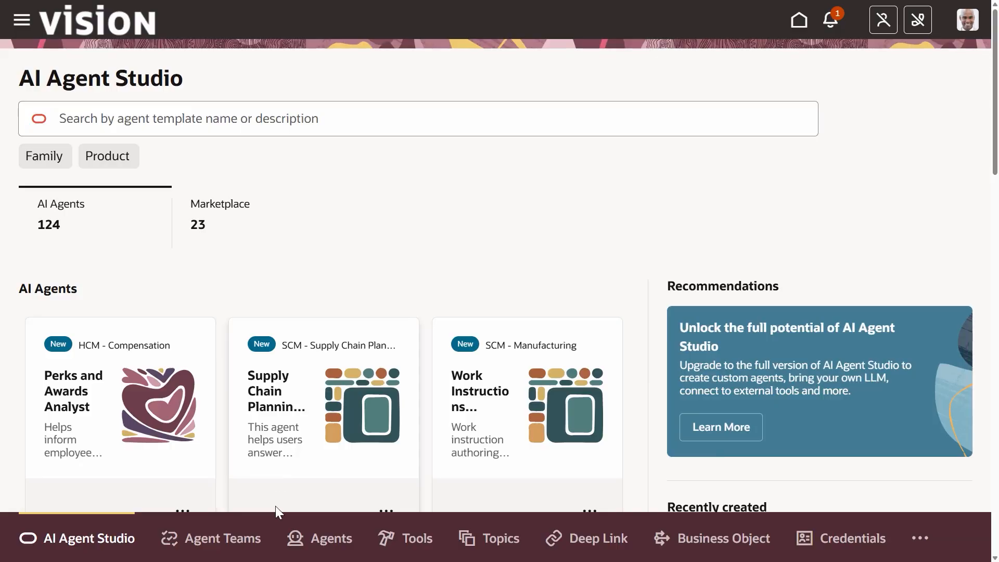
Add a new agent named Change Order Participant Assistant KC01
left_click(313, 544)
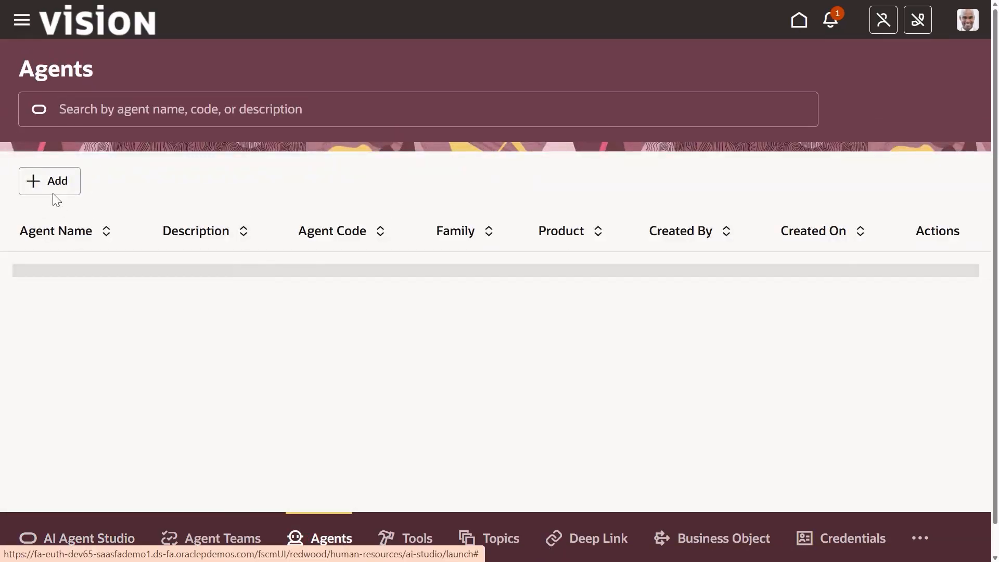
left_click(130, 226)
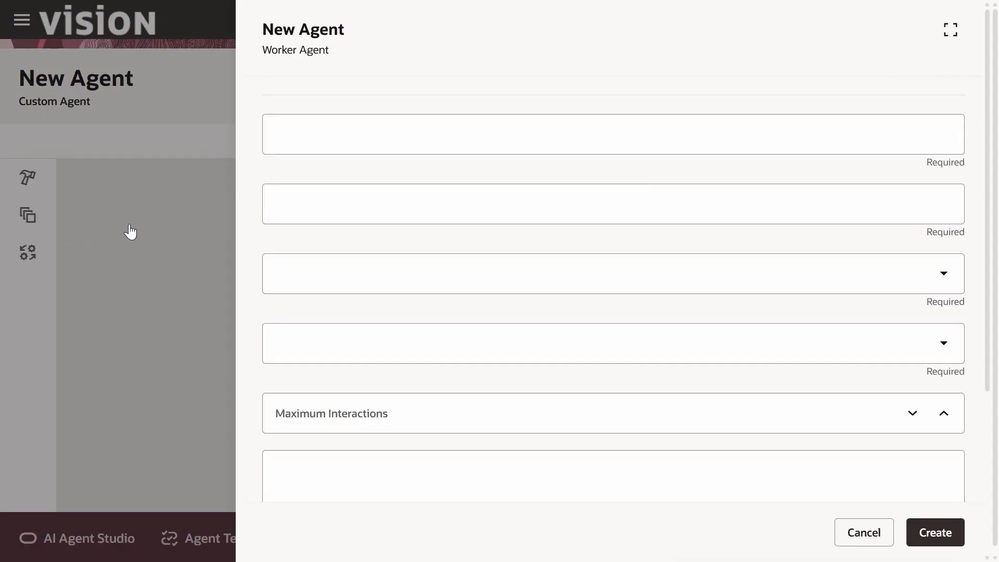
left_click(406, 172)
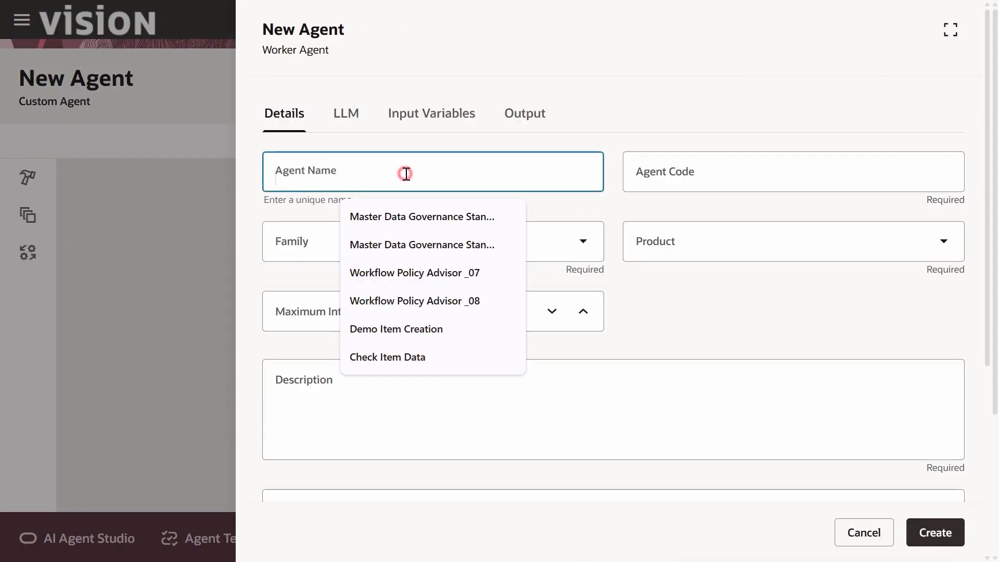
type("Change Order Participant Assistant KC")
left_click(719, 211)
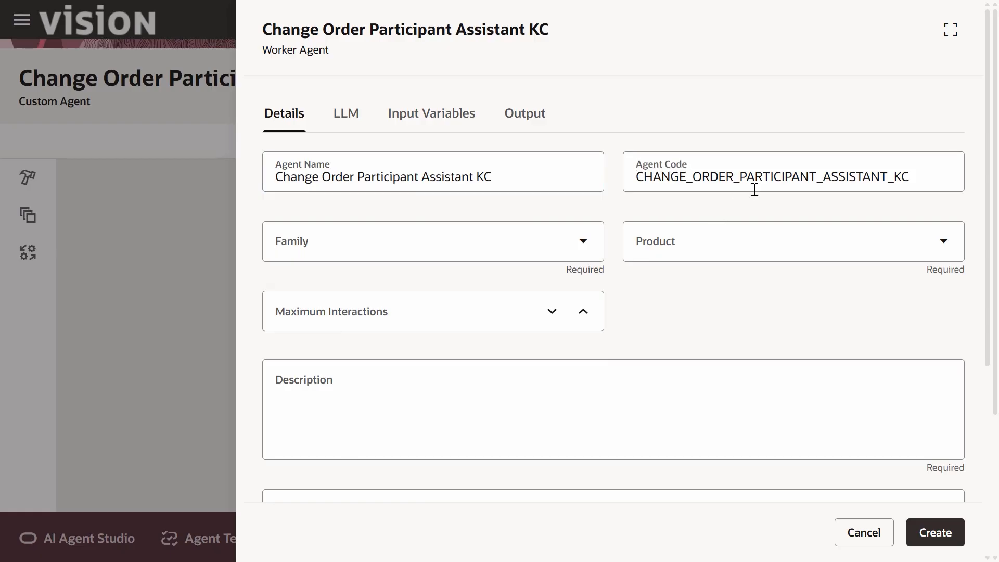
Set family SCM, product Product Management, maximum interactions 20, and paste the agent description
left_click(376, 240)
type("scm")
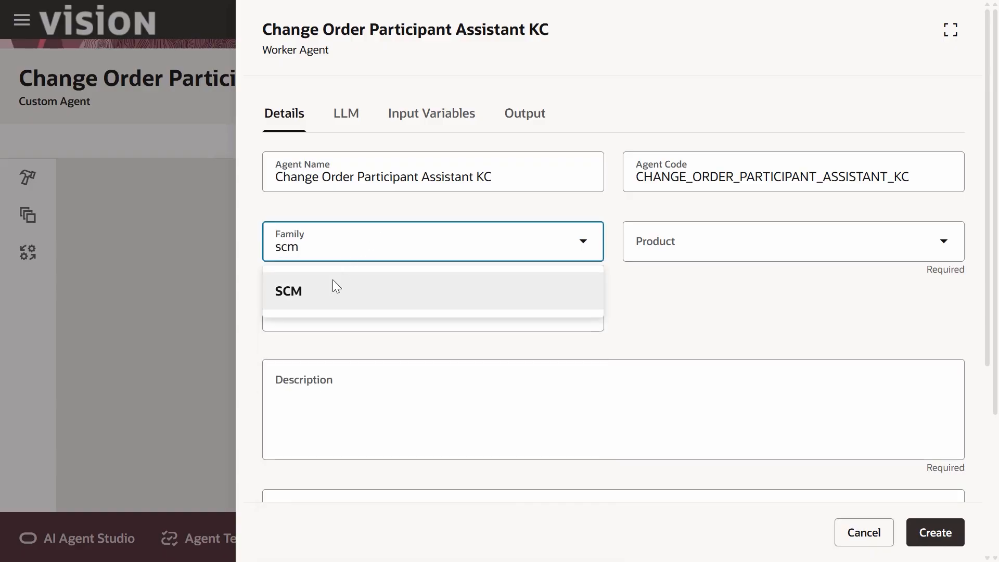
left_click(325, 292)
left_click(717, 238)
type("pro")
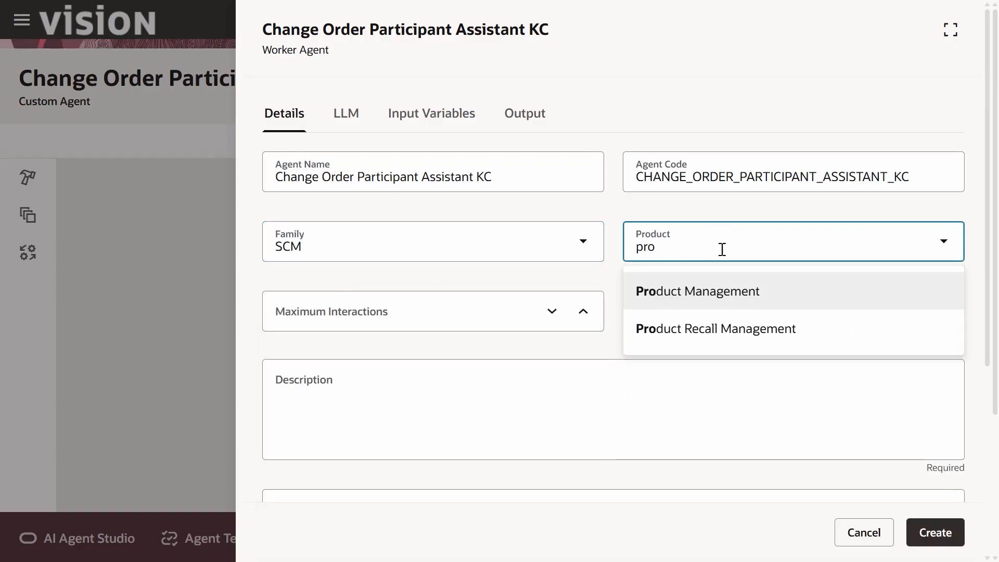
left_click(726, 291)
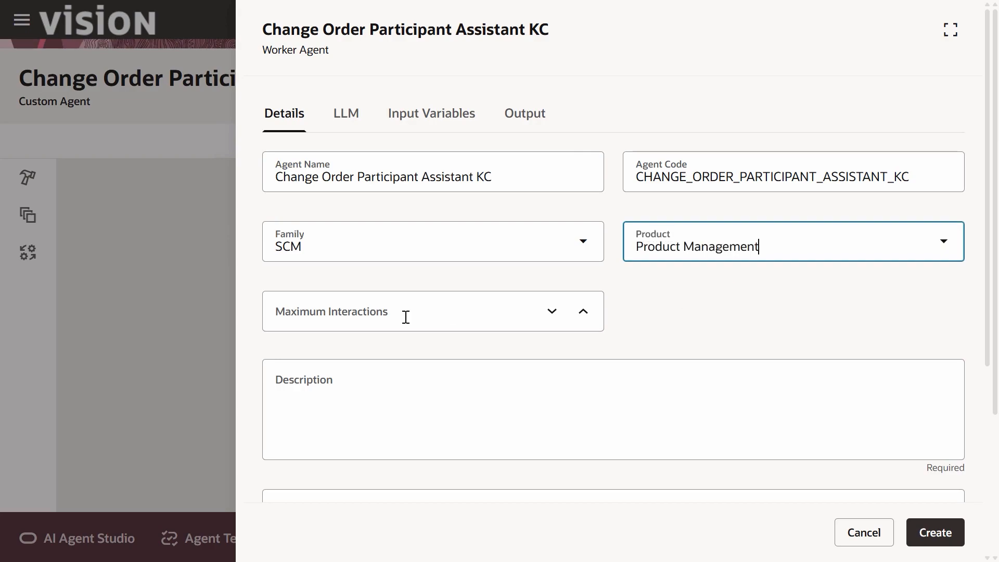
left_click(340, 314)
left_click(339, 314)
type("20")
left_click(468, 431)
type("Get Reviewers and approvers for affected tasks and send notification")
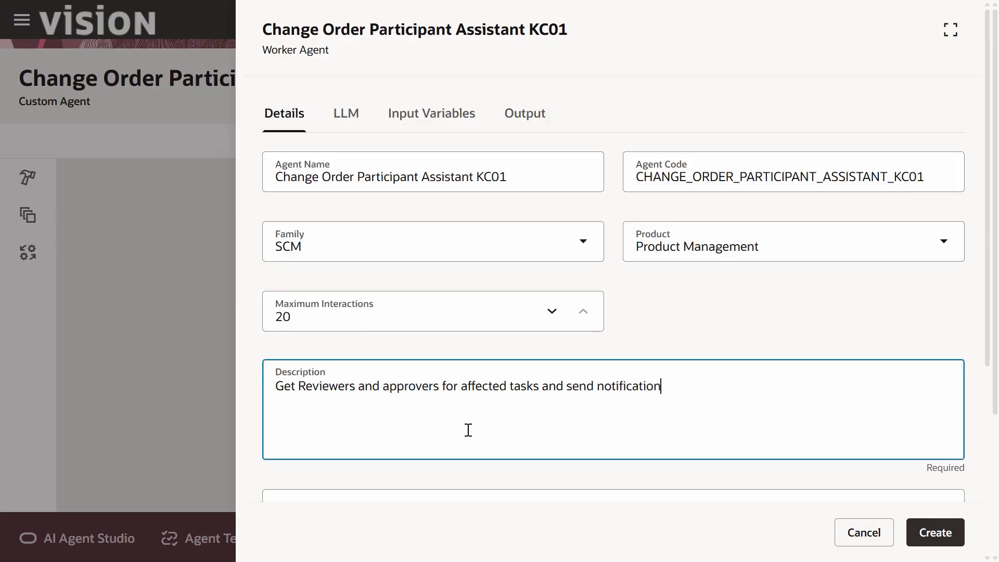
Enter persona 'Product Data Stewards', paste the change-order participant prompt, and create the agent details
scroll(996, 305, "down", 4)
left_click(433, 350)
type("Pro")
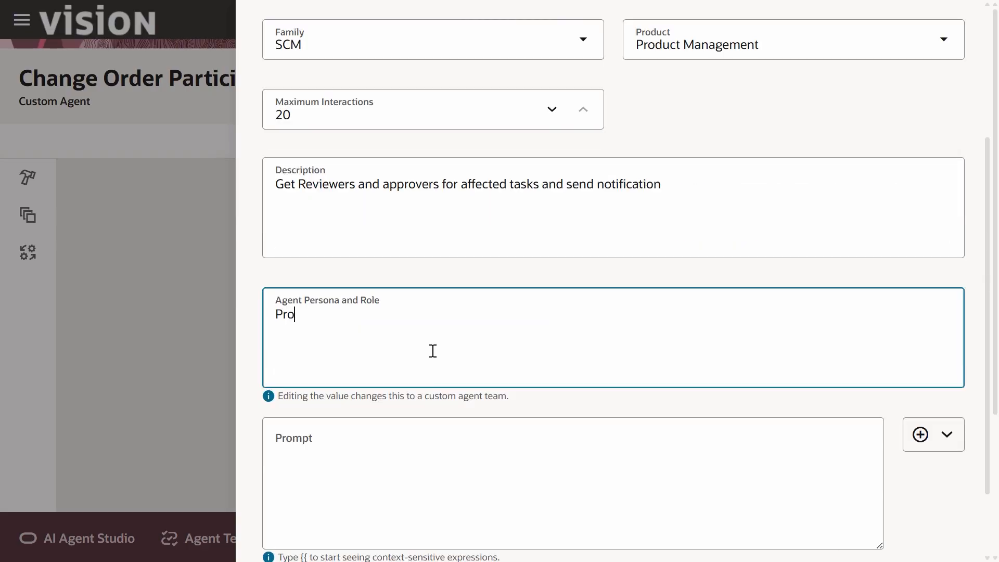
type("duct Data Stewards")
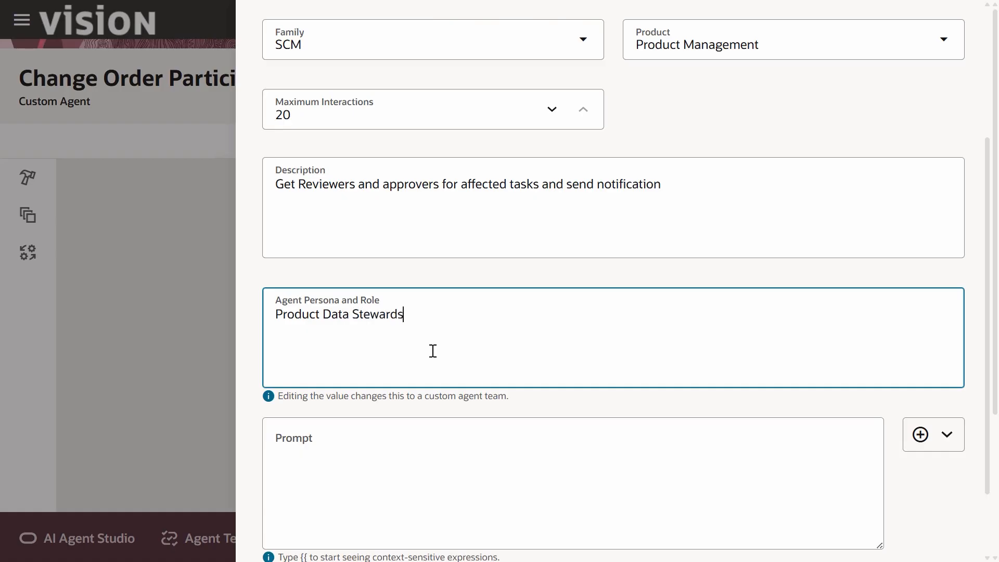
left_click(403, 456)
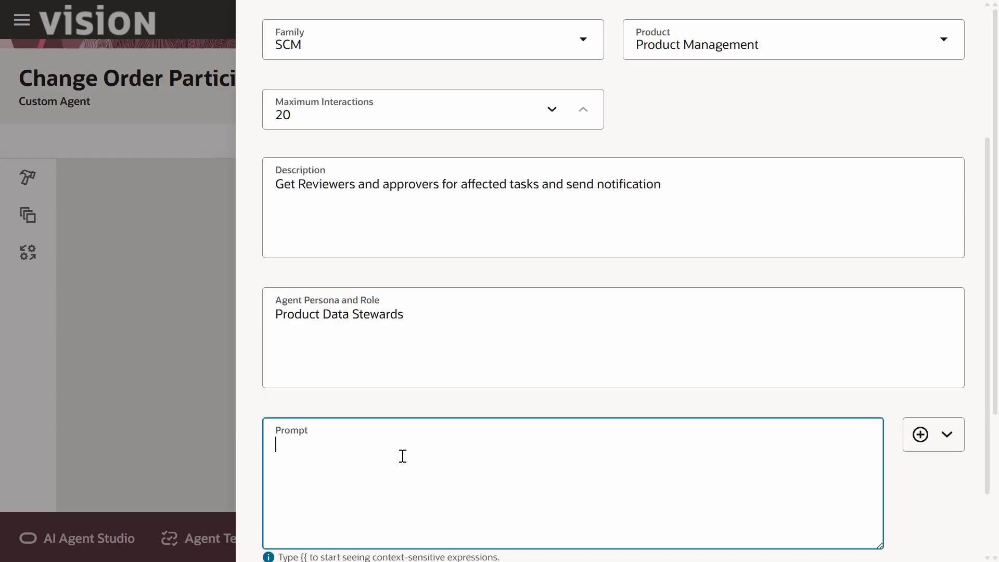
key("ctrl+v")
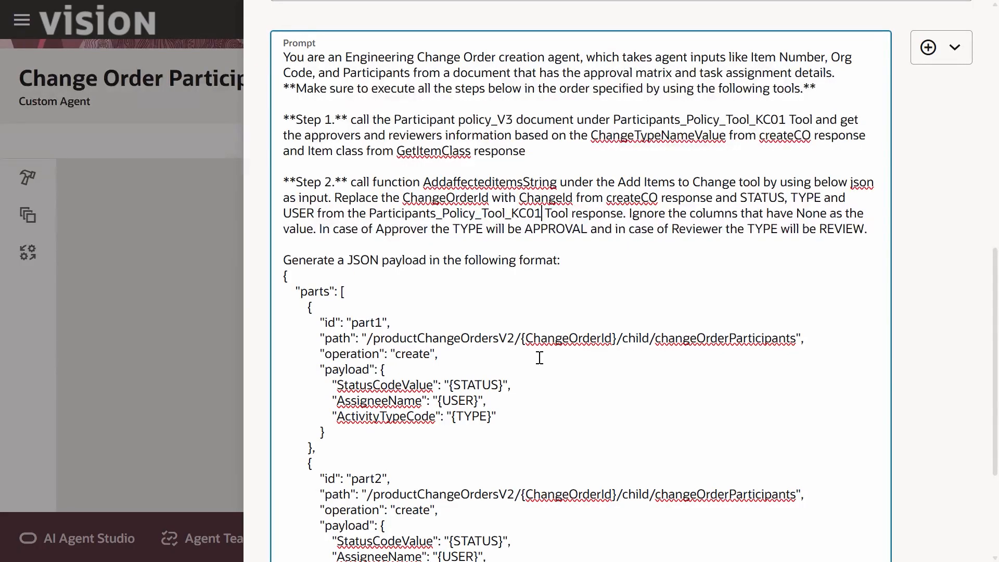
scroll(540, 358, "down", 4)
left_click(948, 541)
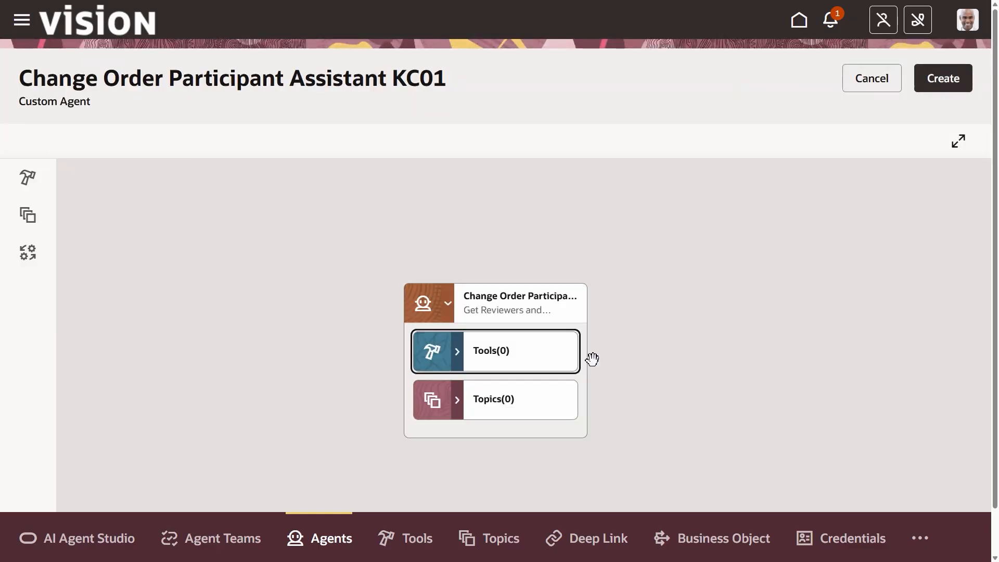
Add the Add Items to Change tool to the agent
left_click(28, 178)
type("Add ")
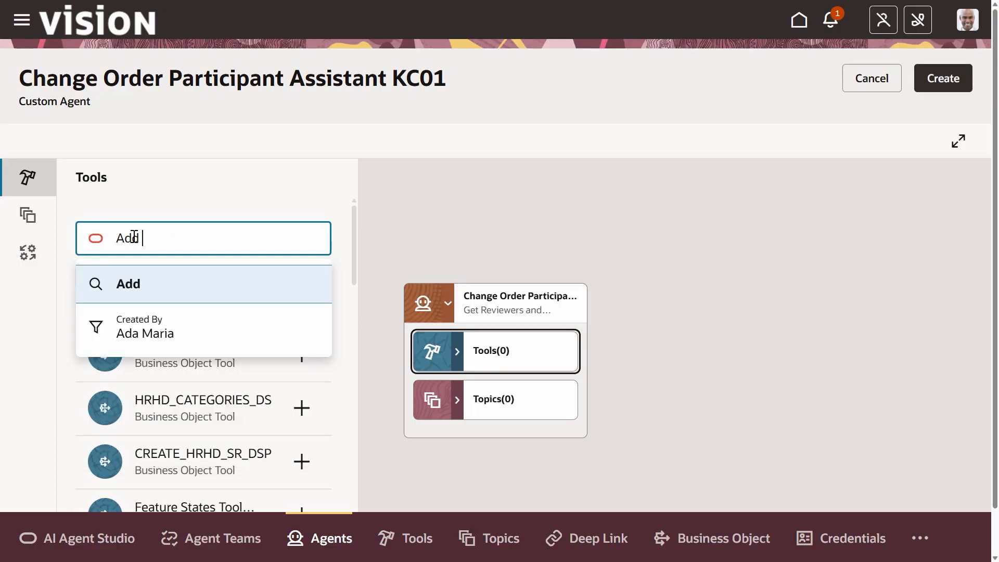
type("Item")
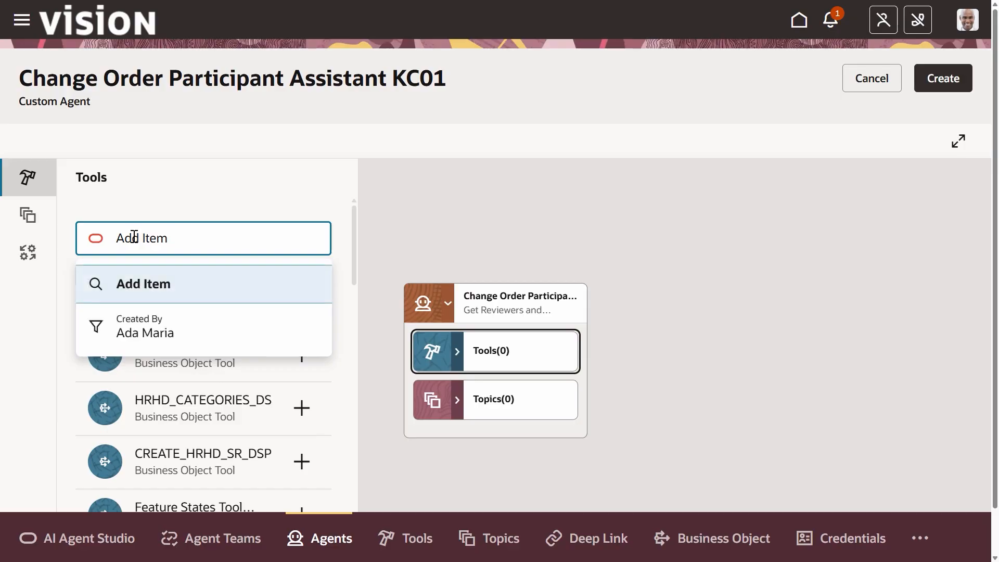
key("Return")
left_click(311, 412)
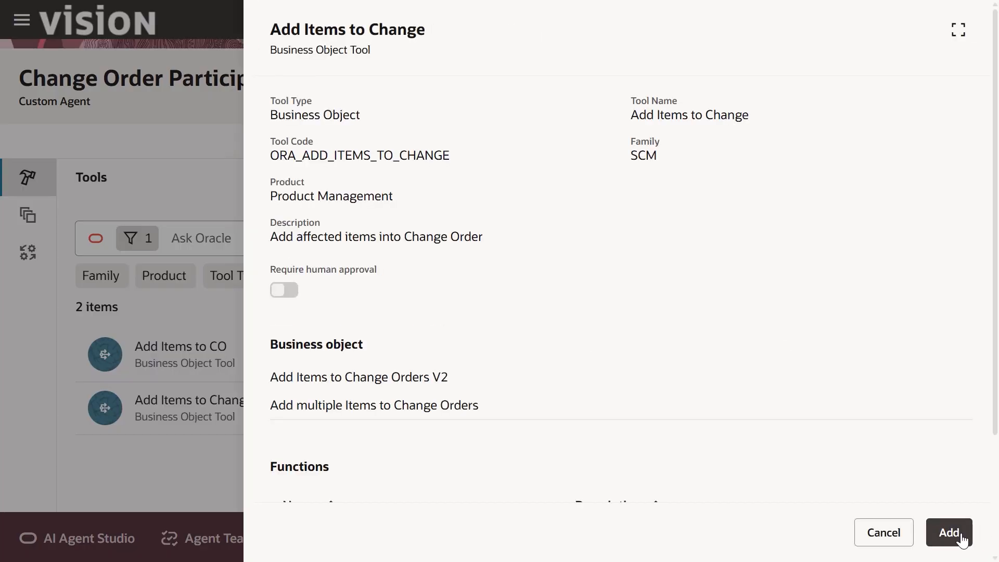
left_click(949, 532)
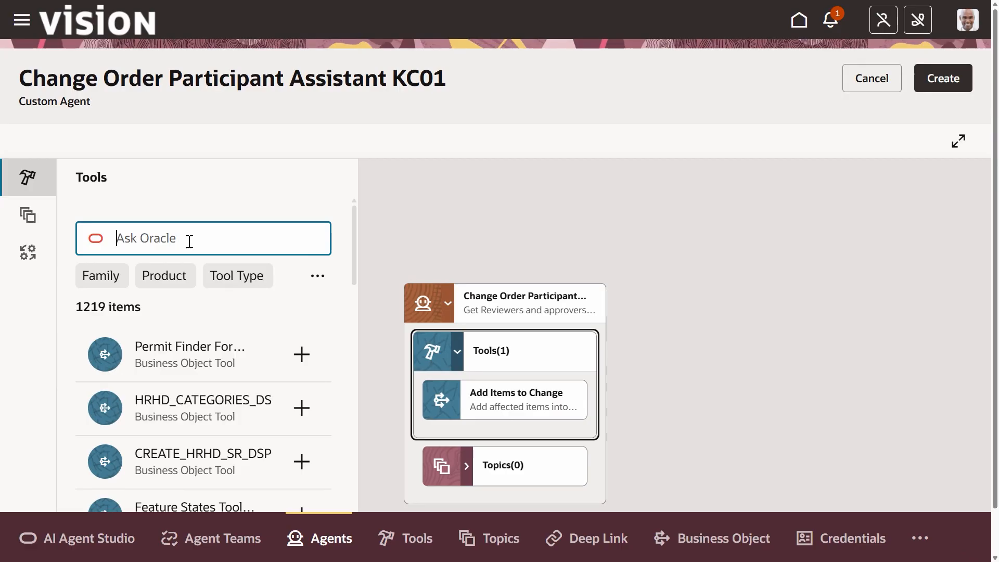
Add Participants Policy Tool KC01 as well, then create the agent
type("Kc")
key("BackSpace")
type("C")
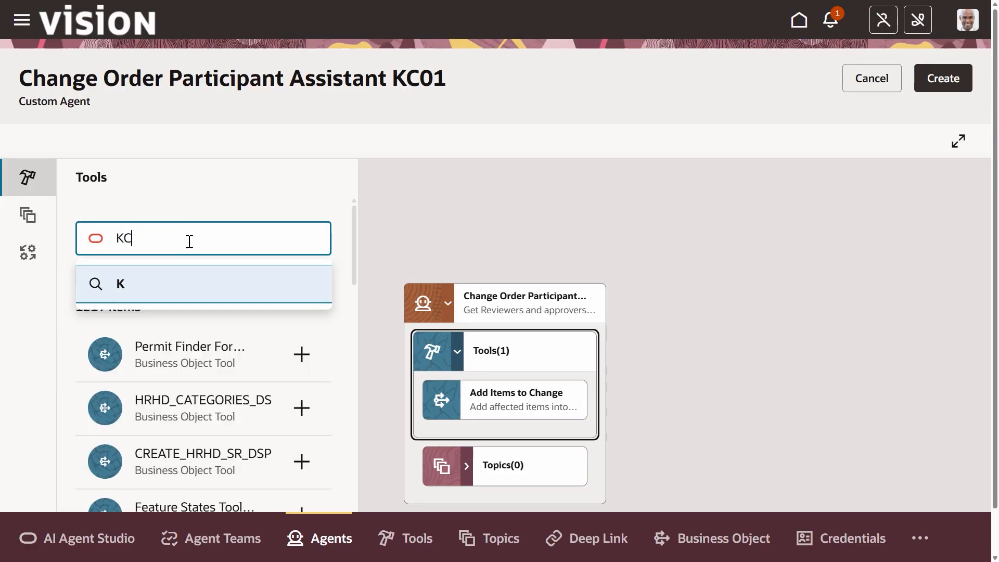
type("01")
key("Return")
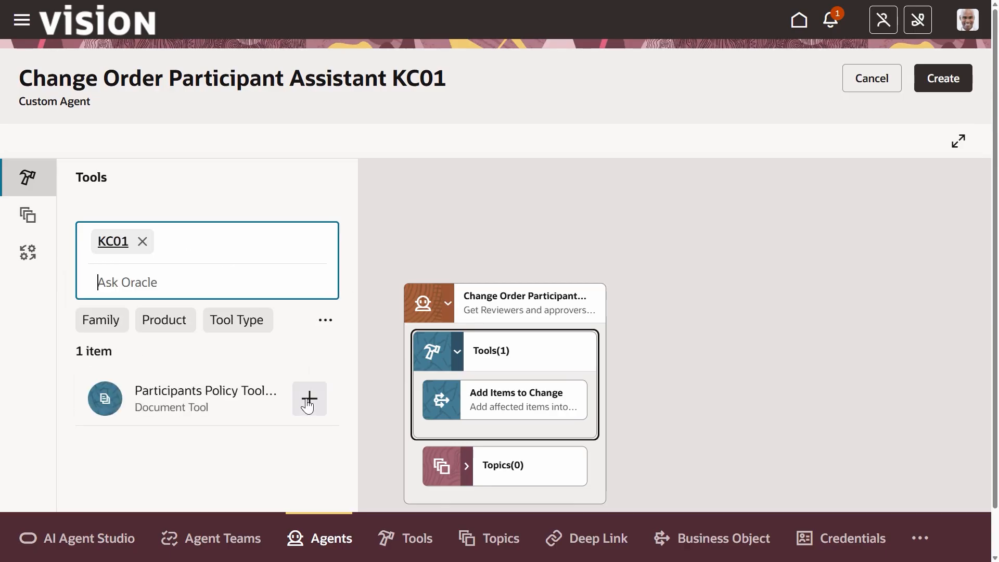
left_click(315, 409)
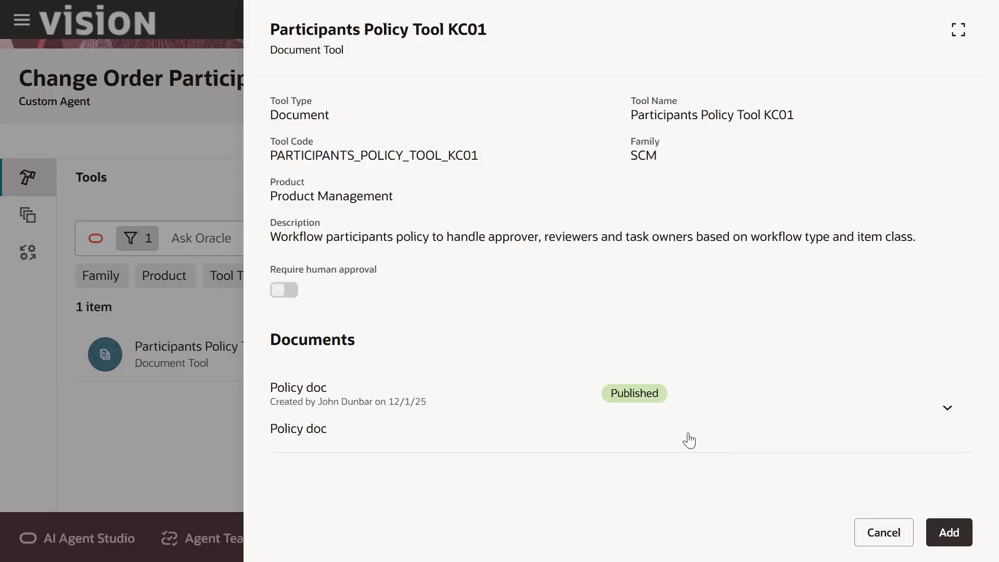
left_click(951, 540)
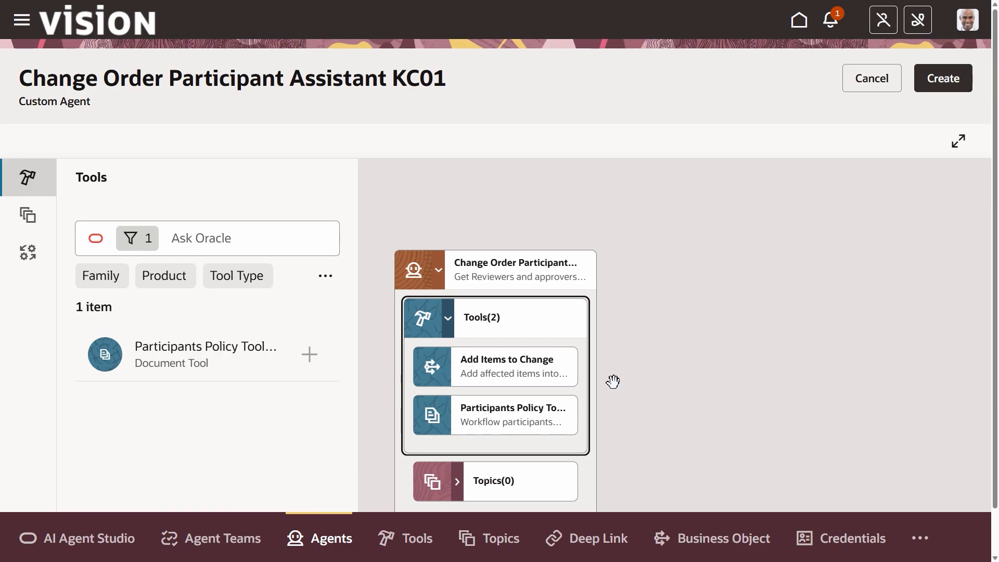
left_click(944, 78)
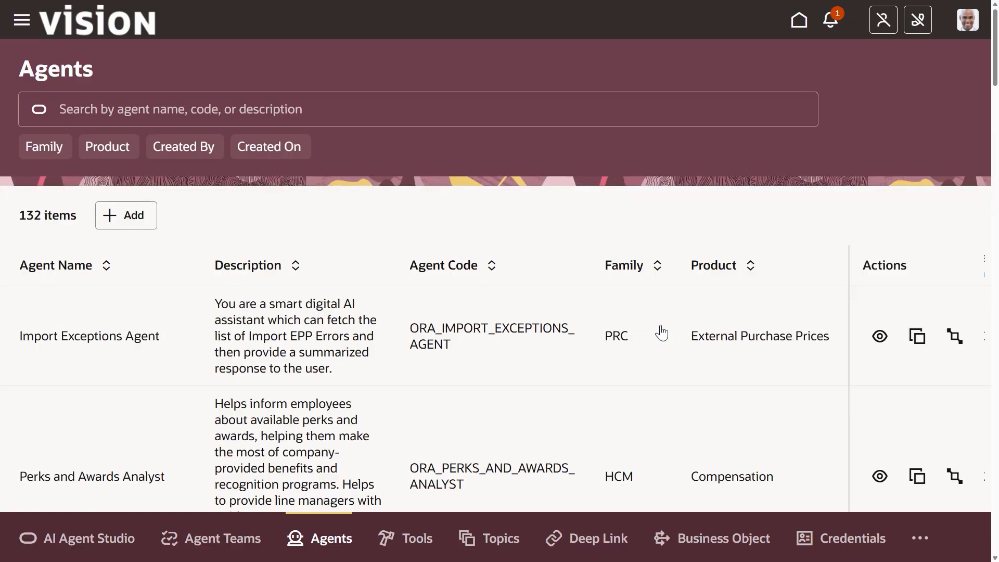
Start a new agent team named Change Order Workflow in the SCM family
left_click(248, 541)
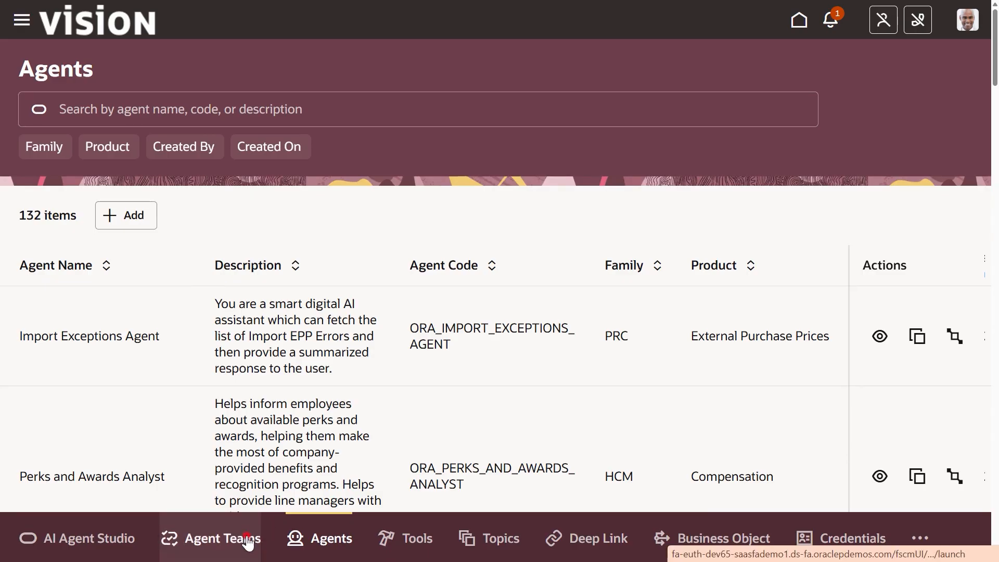
left_click(123, 217)
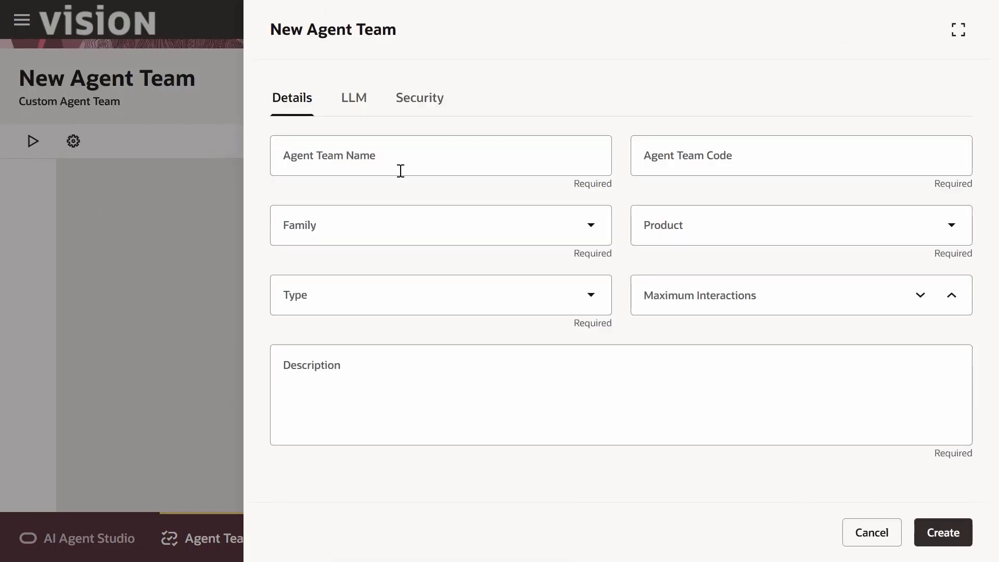
left_click(401, 170)
type("Change Order Workflow")
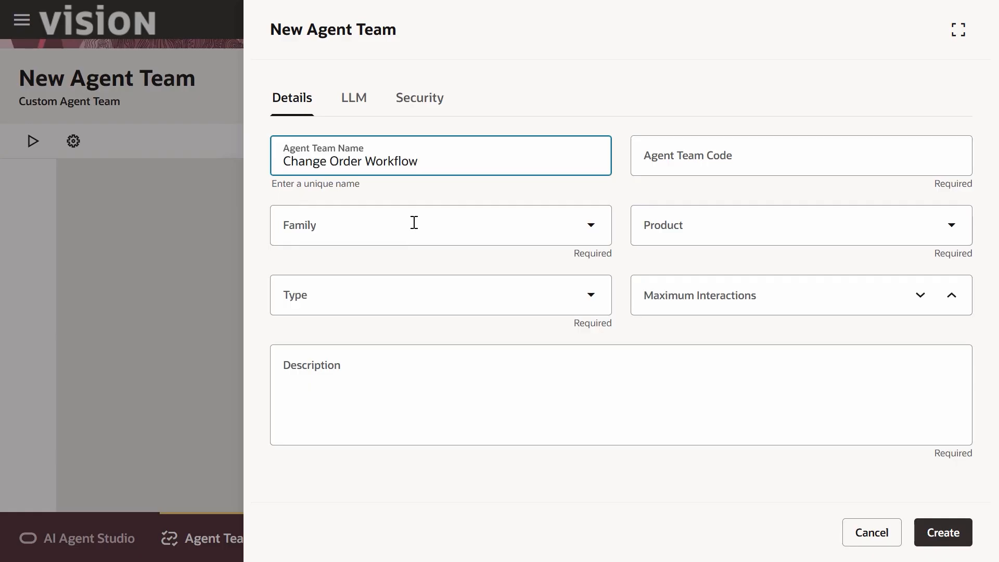
left_click(440, 198)
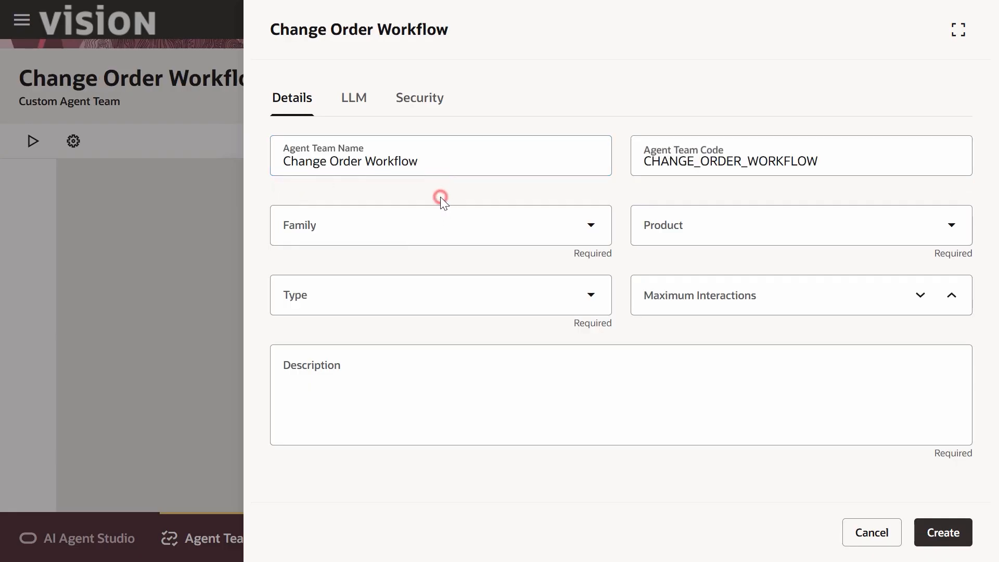
left_click(396, 228)
type("scm")
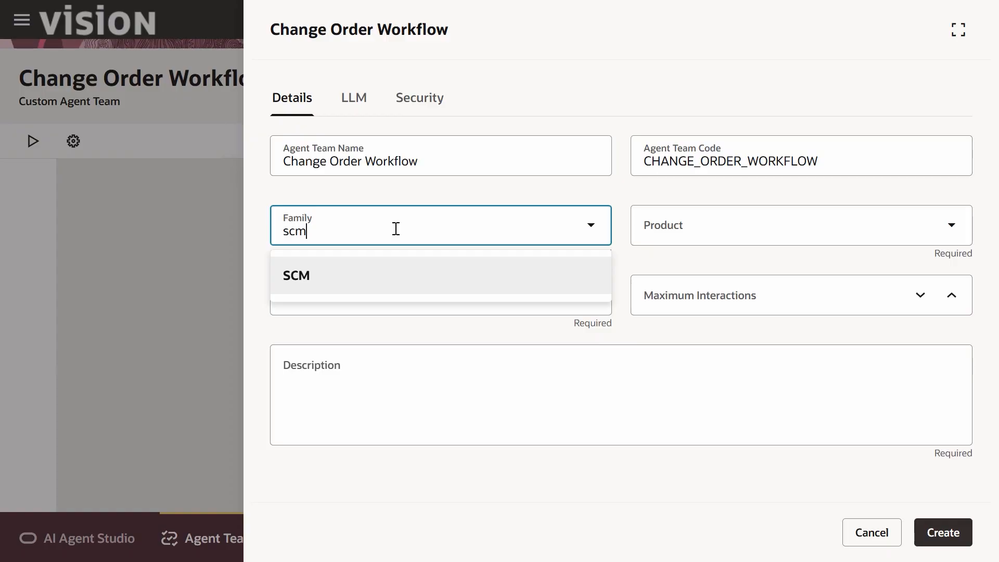
left_click(338, 286)
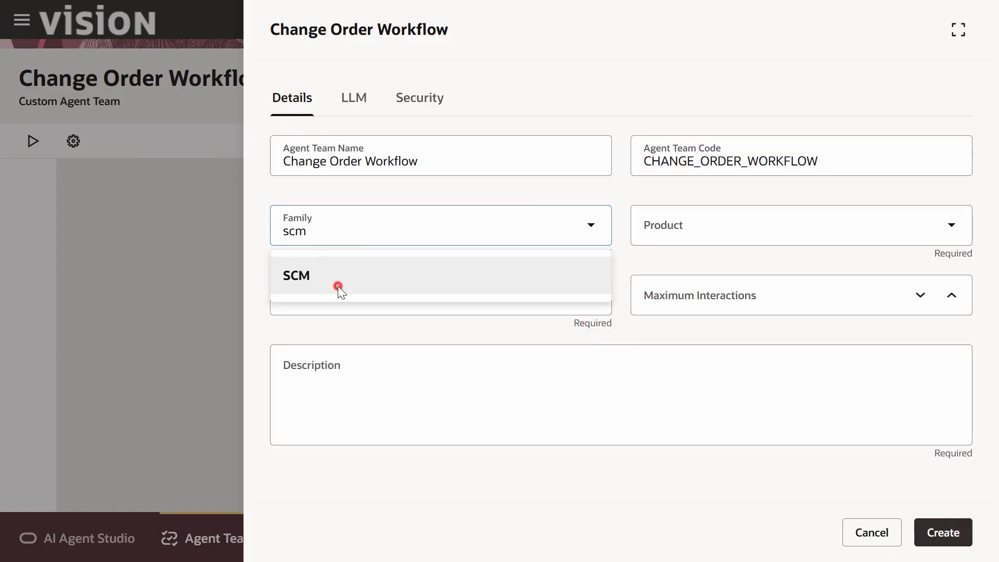
Set product Product Management, type Workflow, and paste the engineering change order description
left_click(677, 239)
type("pro")
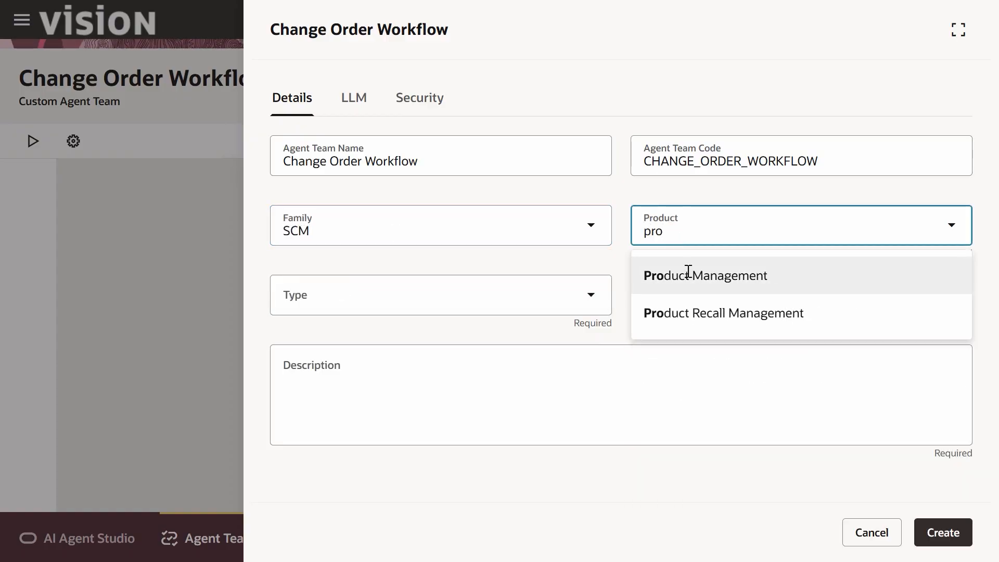
left_click(686, 271)
left_click(346, 292)
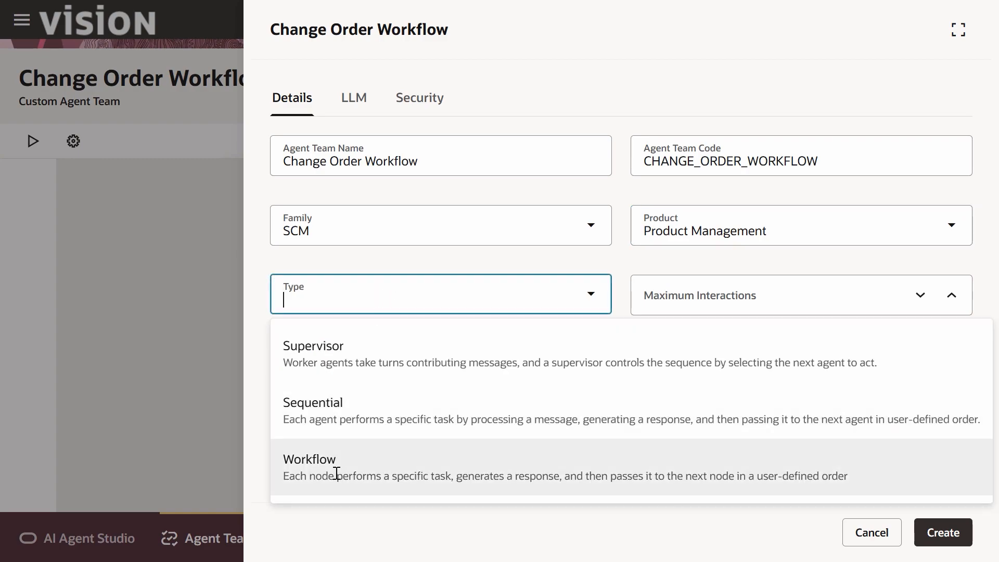
left_click(336, 473)
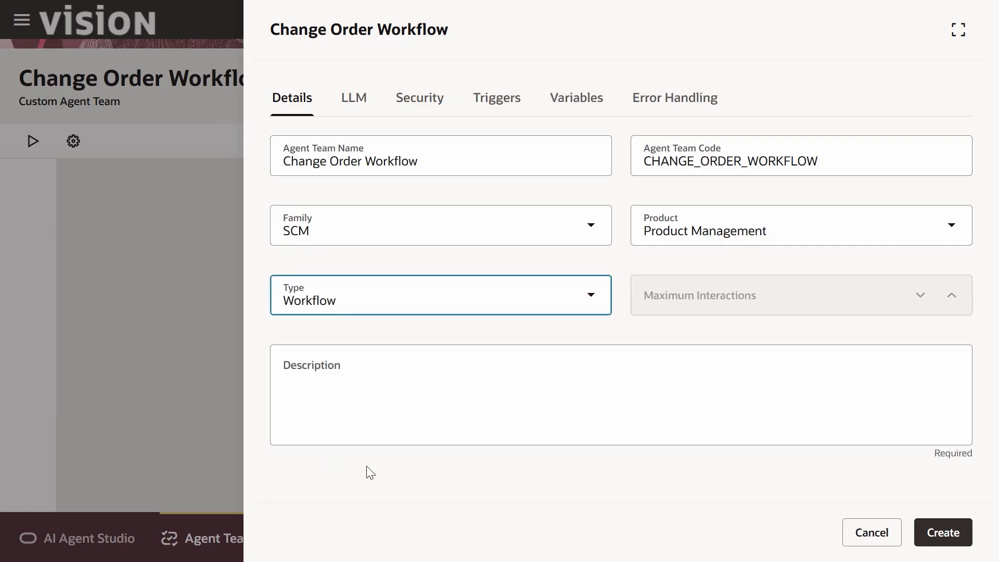
left_click(352, 367)
type("Workflow agent to create engineering change orders")
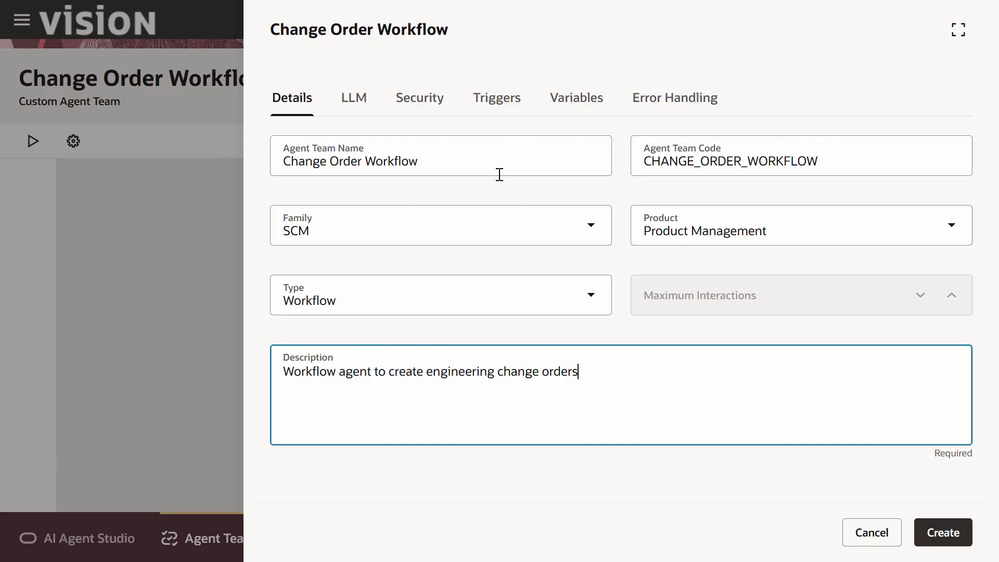
left_click(495, 99)
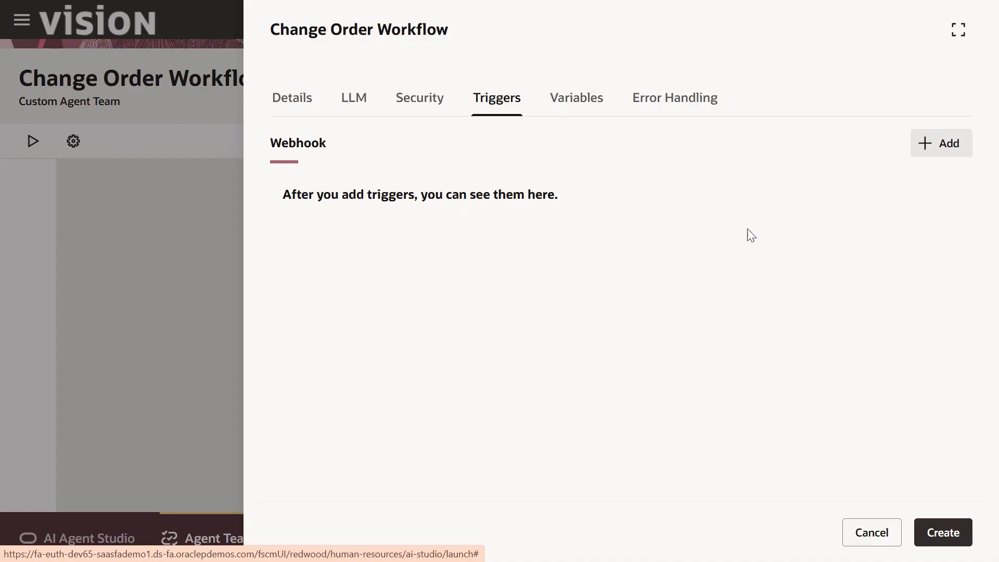
Add a String webhook trigger named Item
left_click(945, 146)
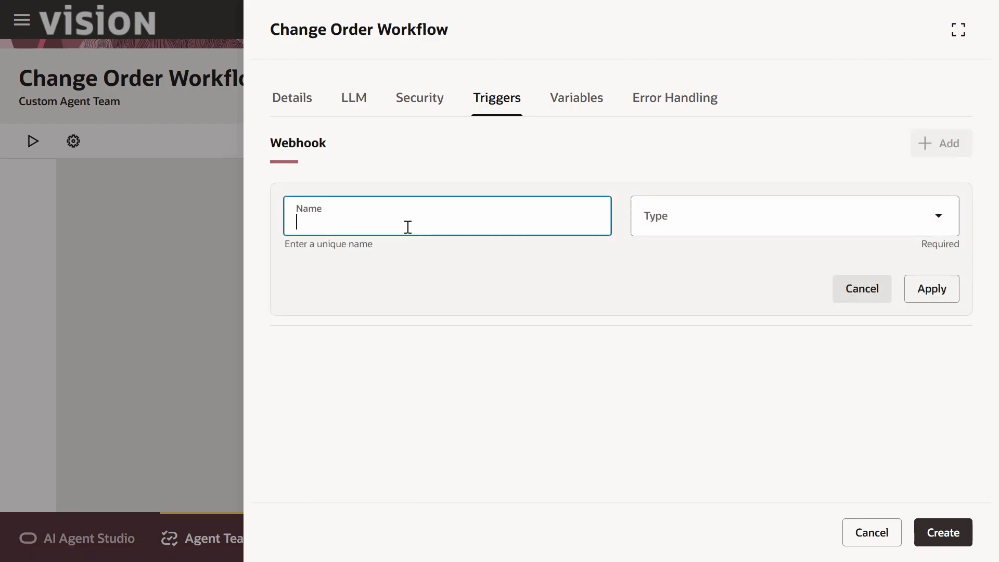
type("Item")
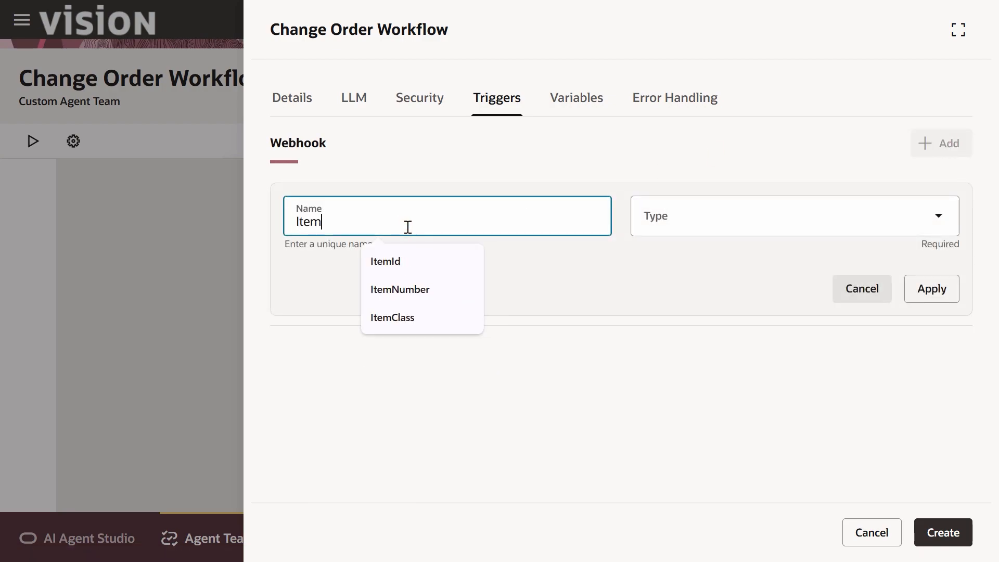
left_click(680, 229)
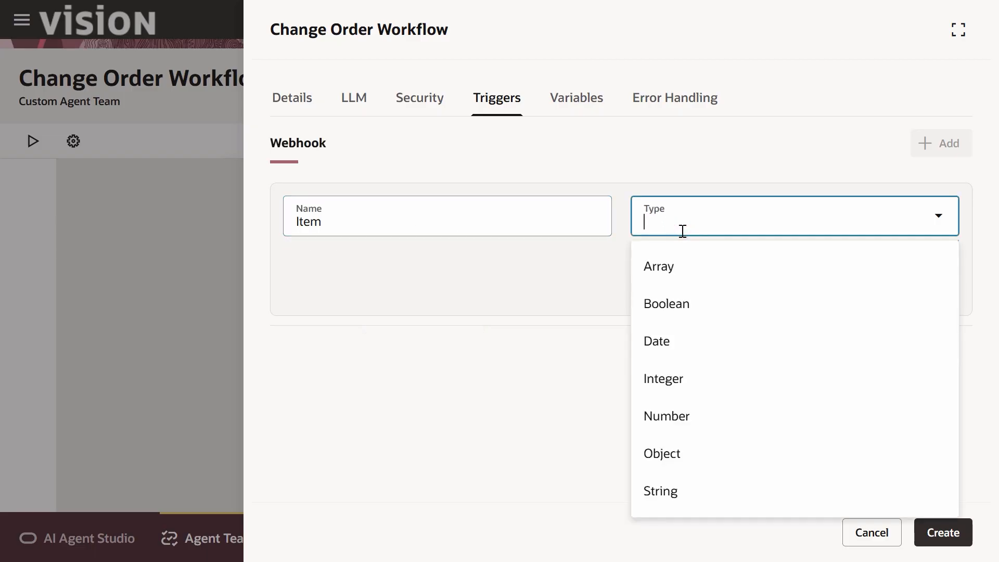
type("S")
left_click(669, 272)
left_click(940, 292)
Add a second String webhook trigger named ReplacementItem
left_click(941, 143)
left_click(397, 207)
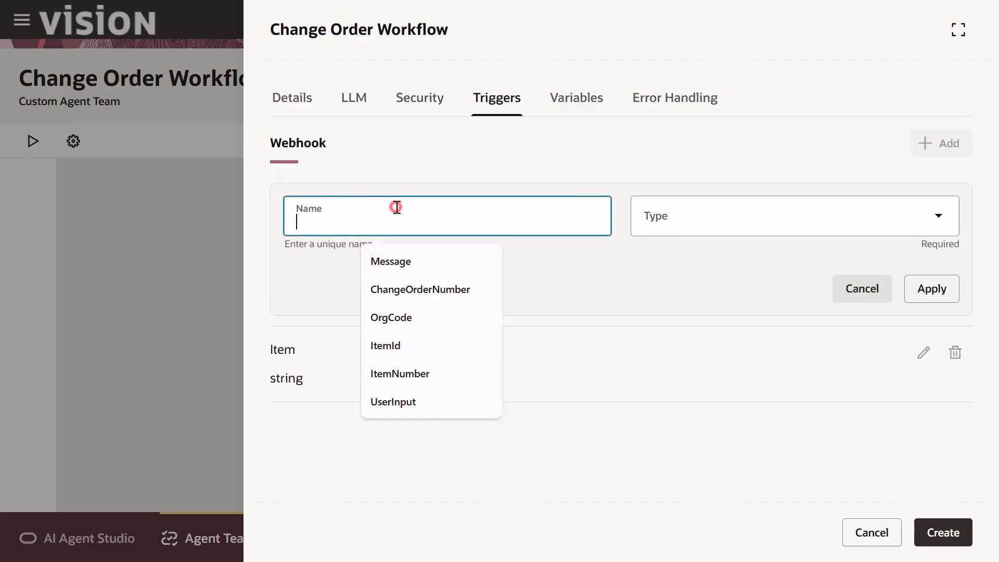
type("ReplacementItem")
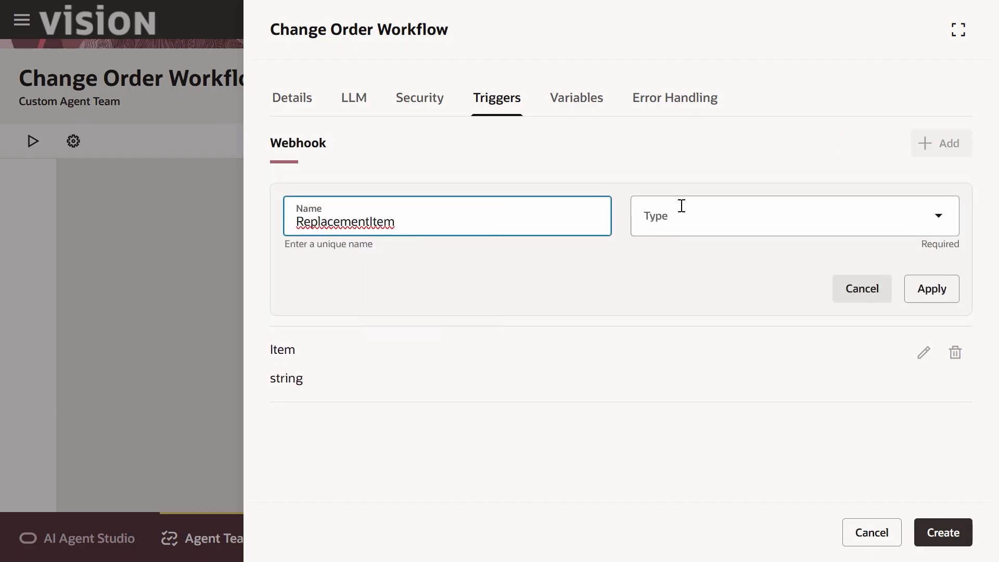
left_click(681, 206)
type("st")
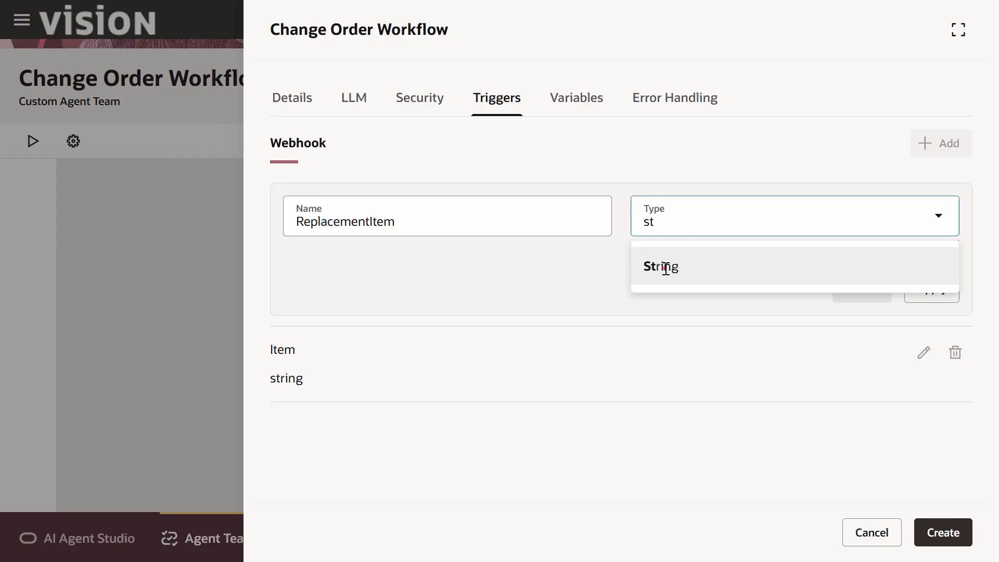
left_click(662, 267)
left_click(951, 286)
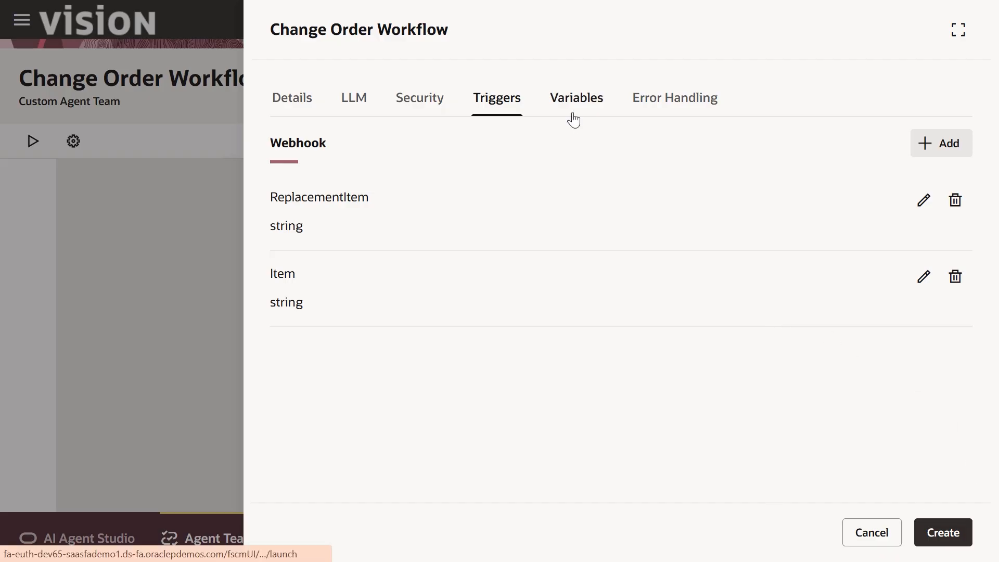
left_click(583, 100)
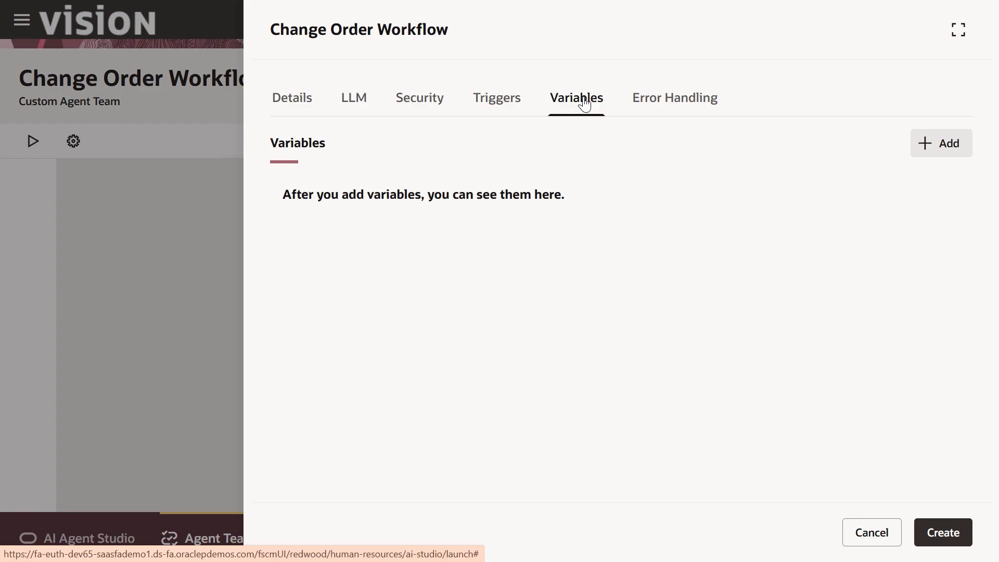
Add String workflow variables Item and ReplacementItem
left_click(931, 157)
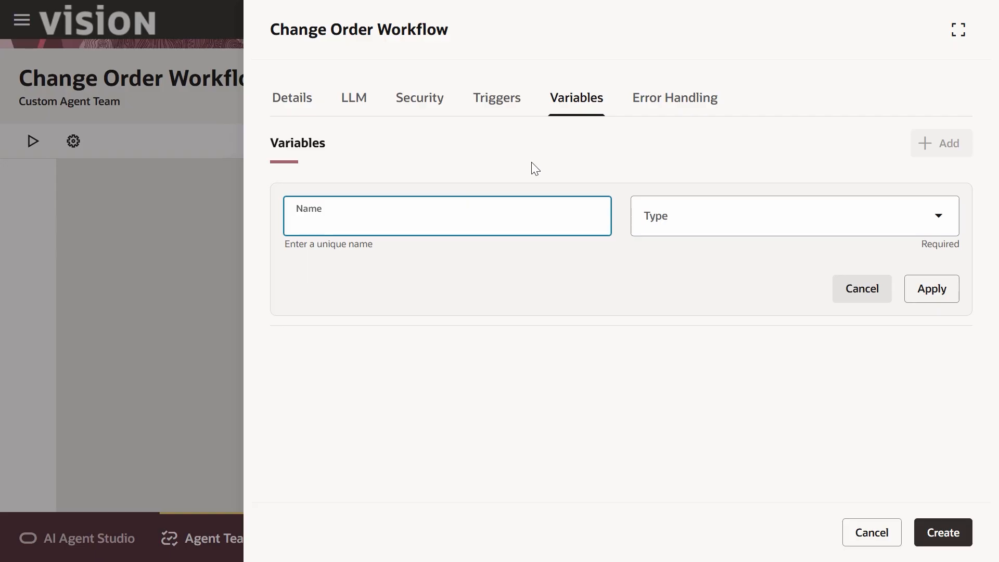
type("Item")
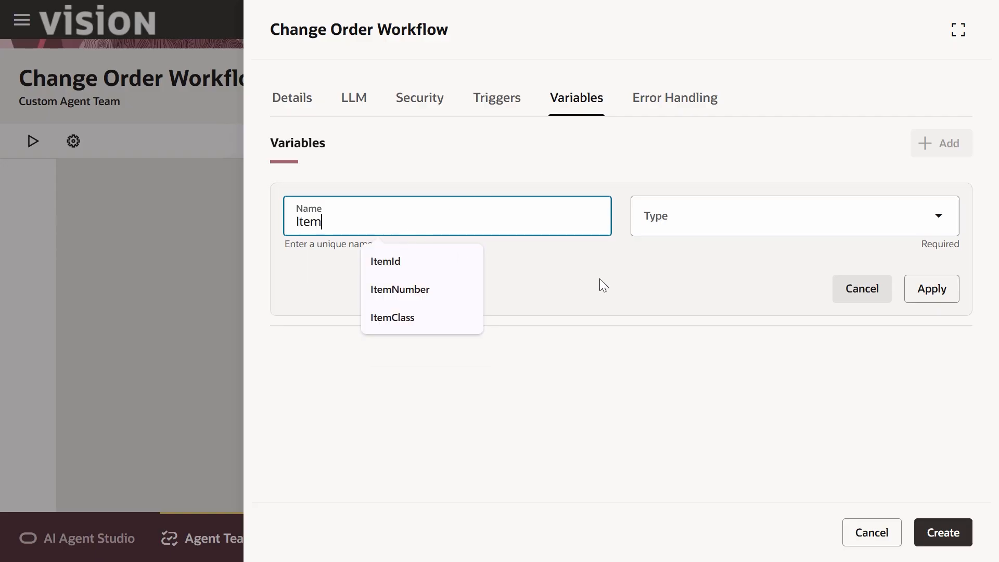
left_click(624, 281)
left_click(680, 219)
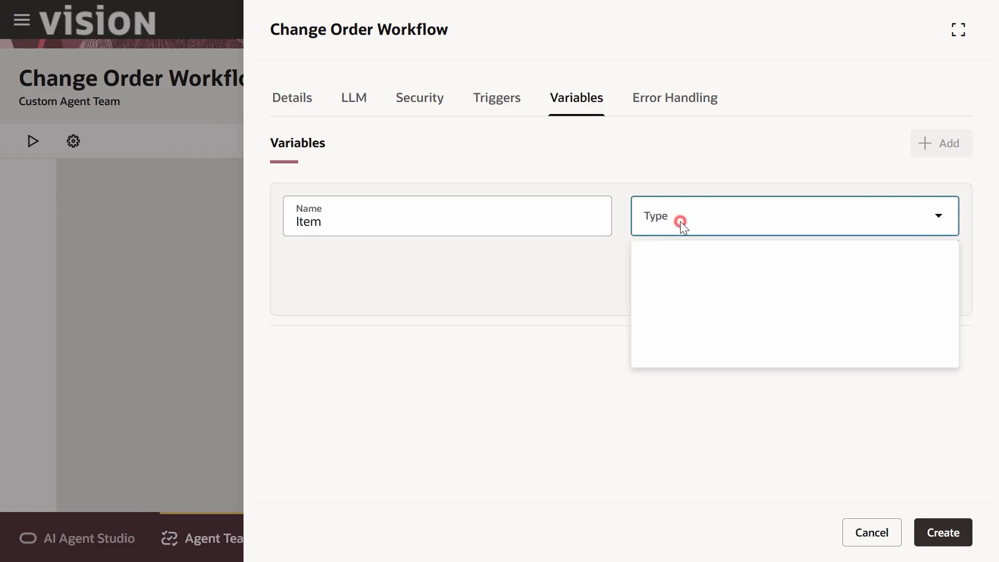
type("s")
left_click(670, 263)
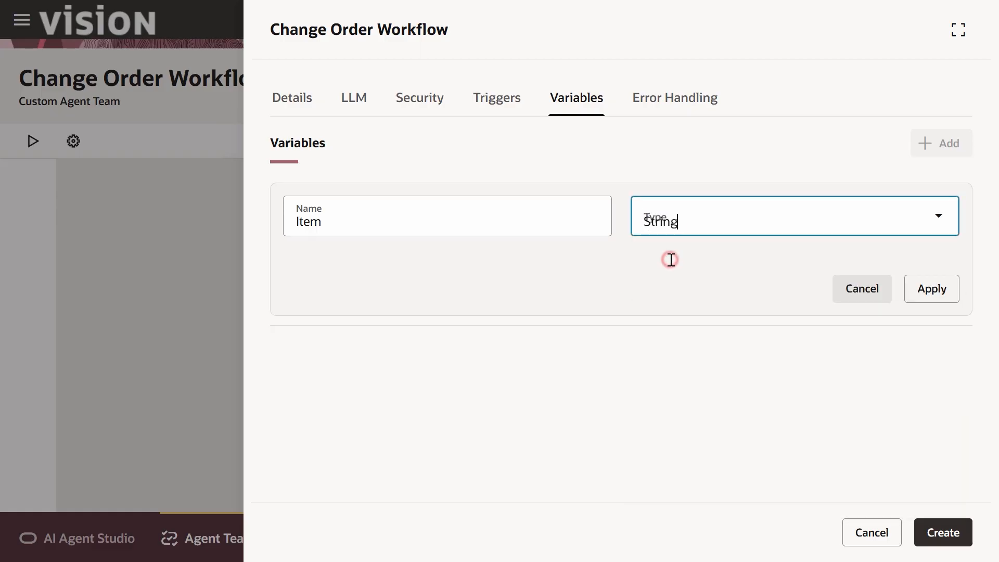
left_click(916, 288)
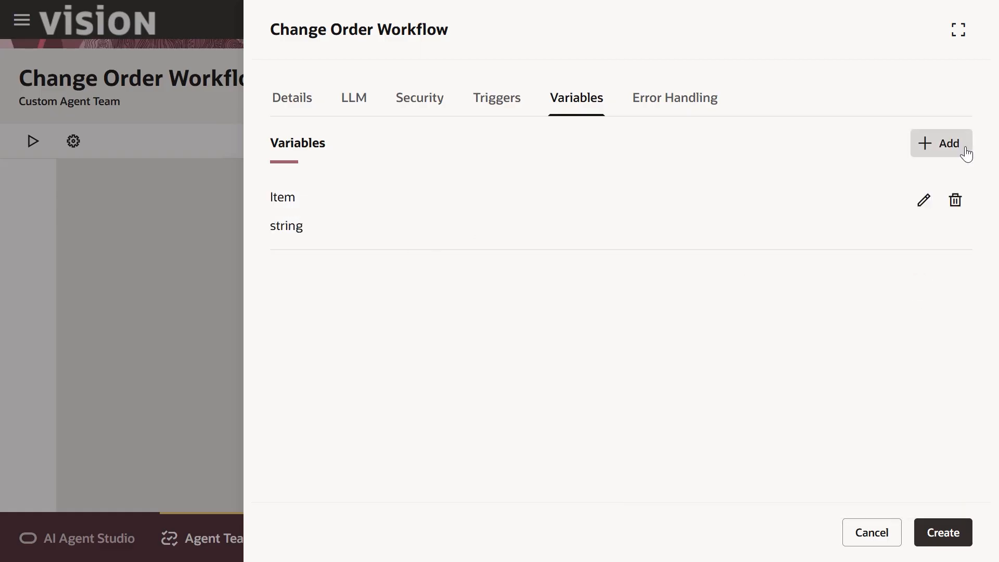
left_click(955, 152)
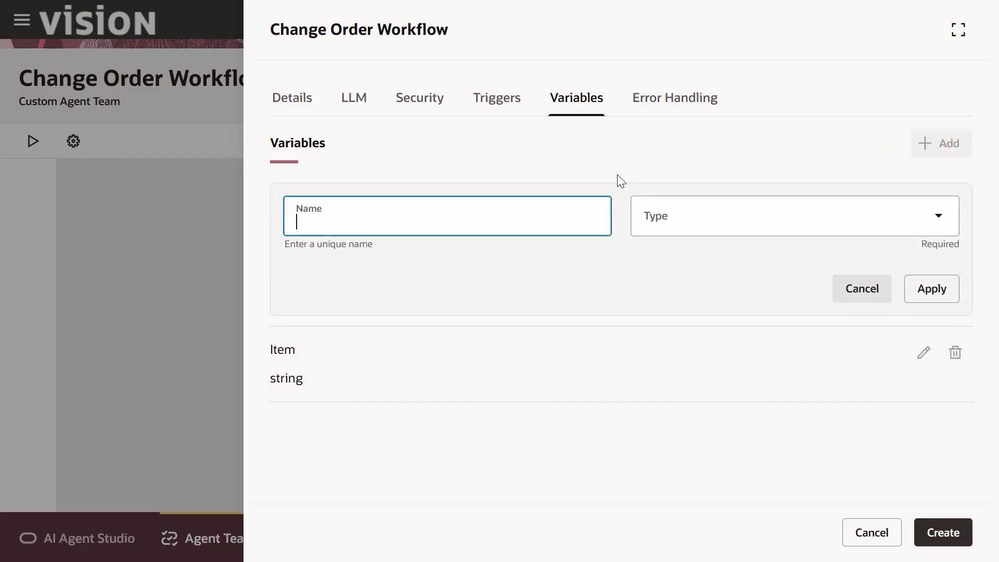
left_click(418, 221)
type("ReplacementItem")
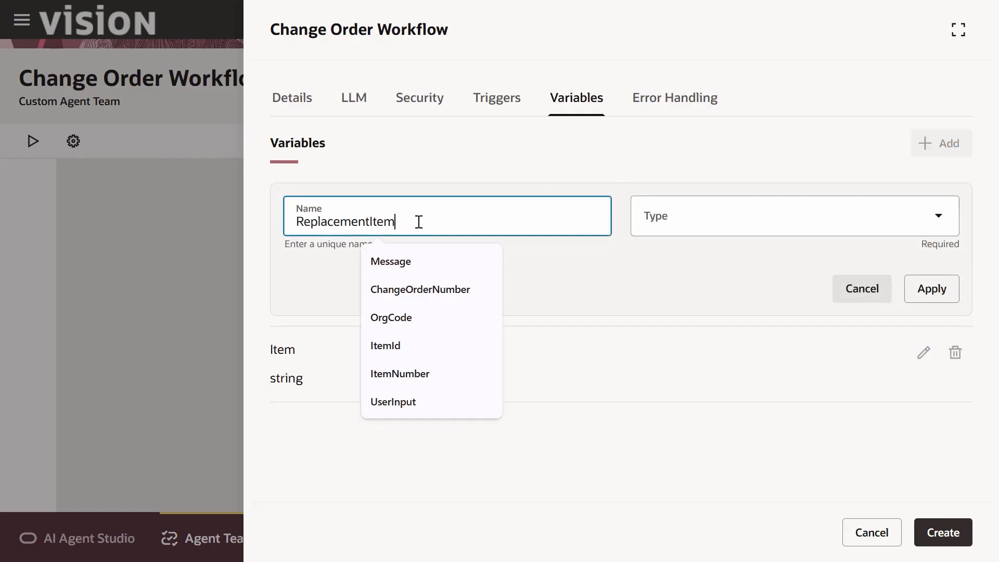
left_click(696, 223)
type("S")
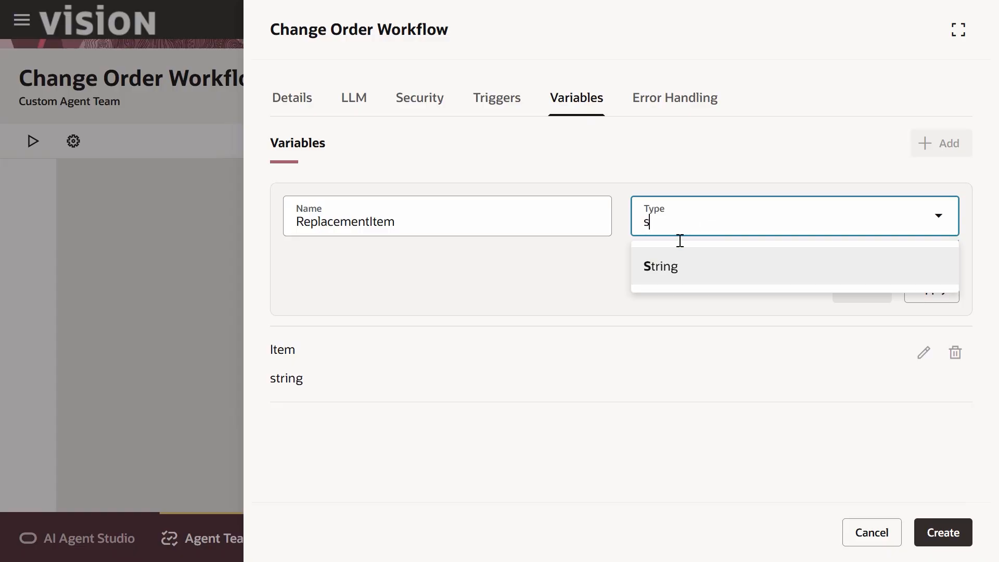
left_click(653, 281)
left_click(926, 287)
Add String variables OrgCode and EmailData, then save the workflow settings
left_click(955, 151)
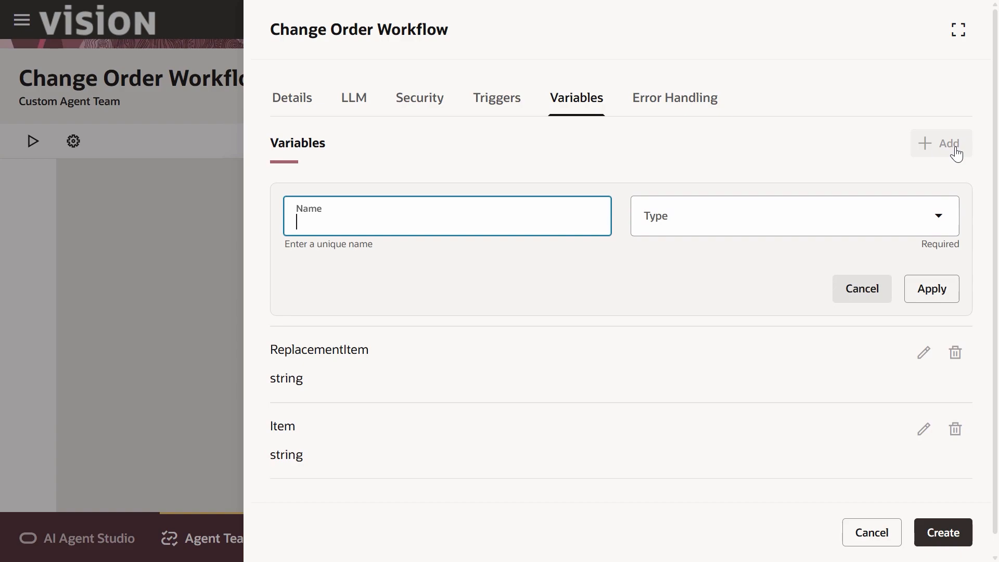
left_click(404, 204)
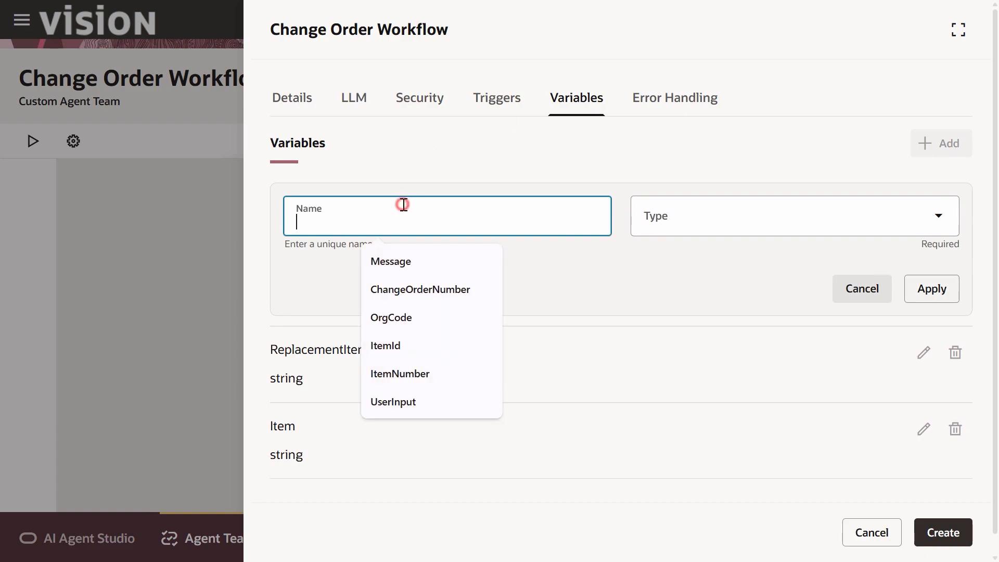
type("Org")
left_click(424, 267)
left_click(668, 232)
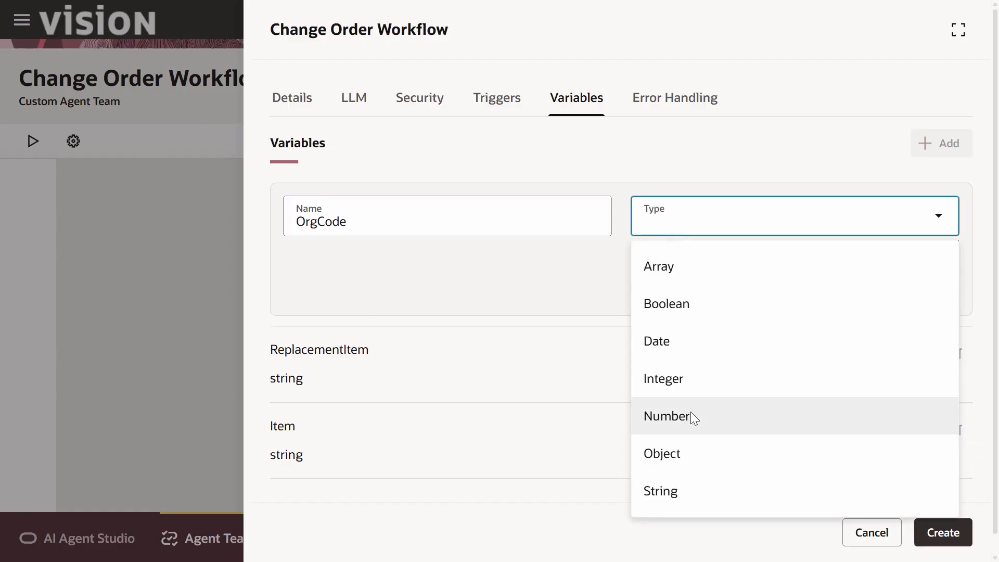
left_click(675, 479)
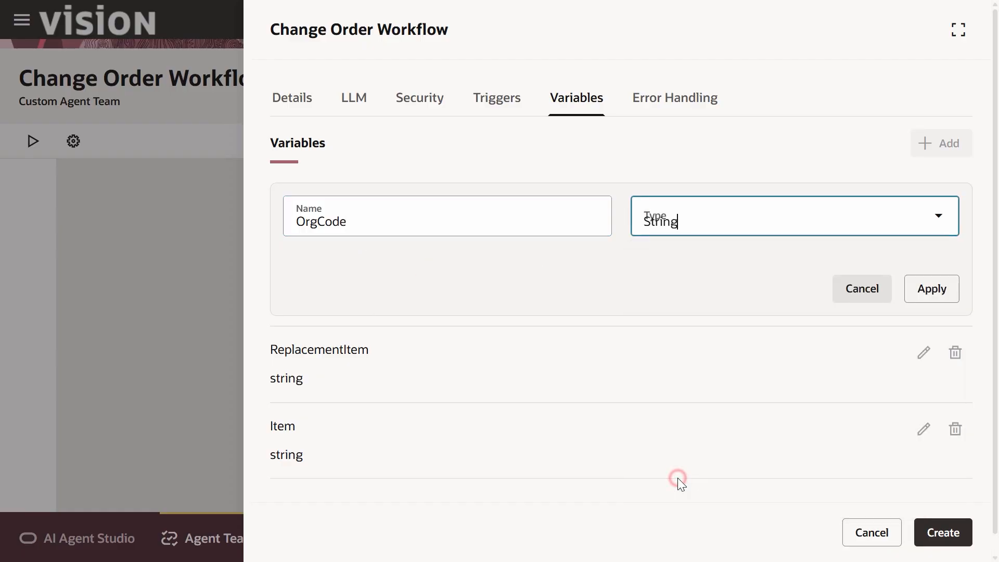
left_click(942, 306)
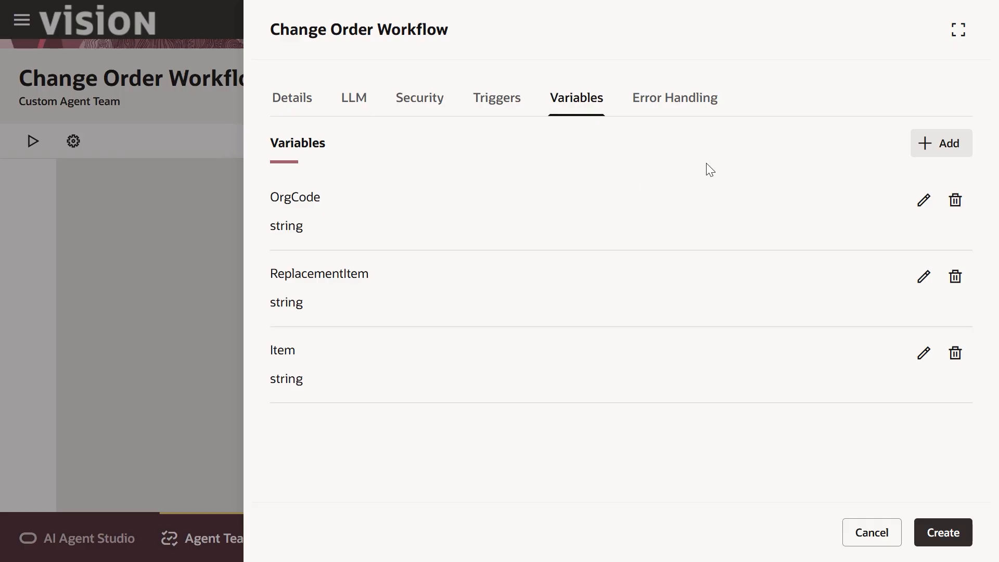
left_click(944, 144)
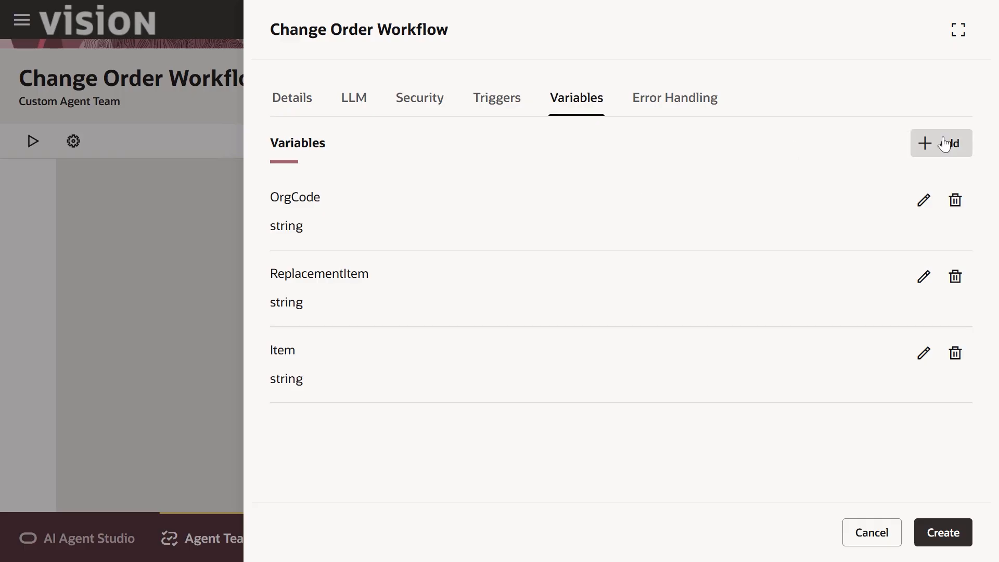
left_click(944, 143)
type("Ema")
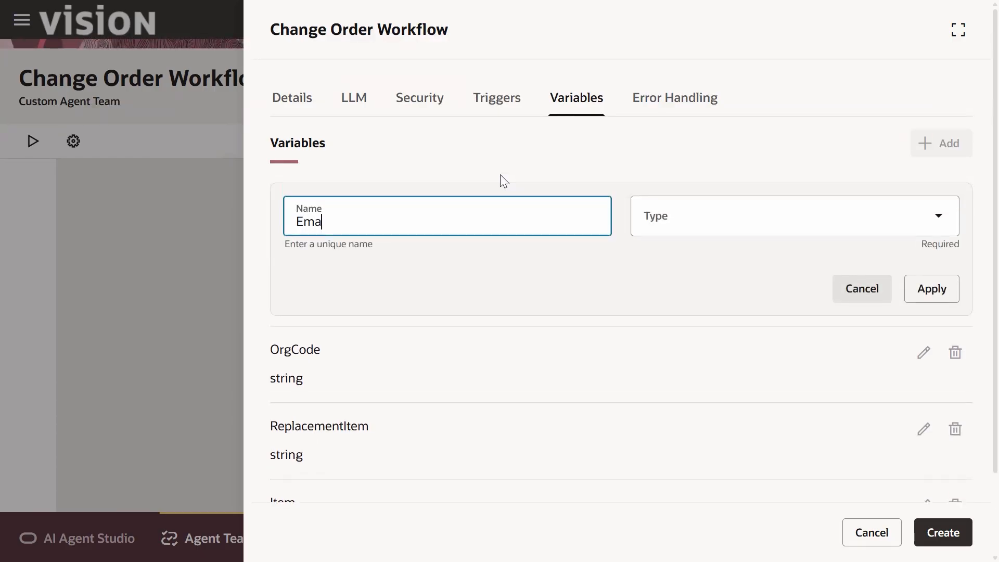
type("ilData")
left_click(688, 224)
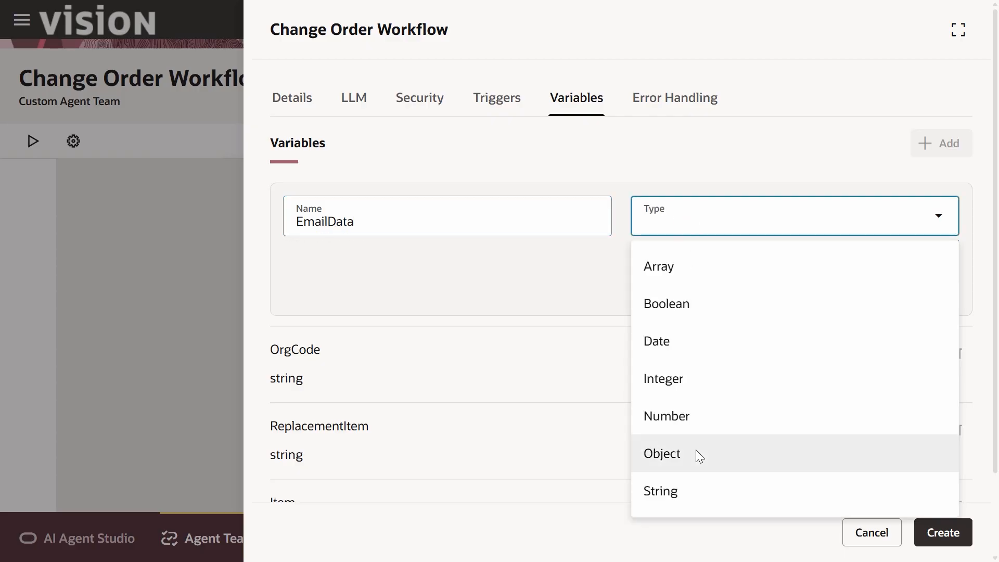
left_click(687, 484)
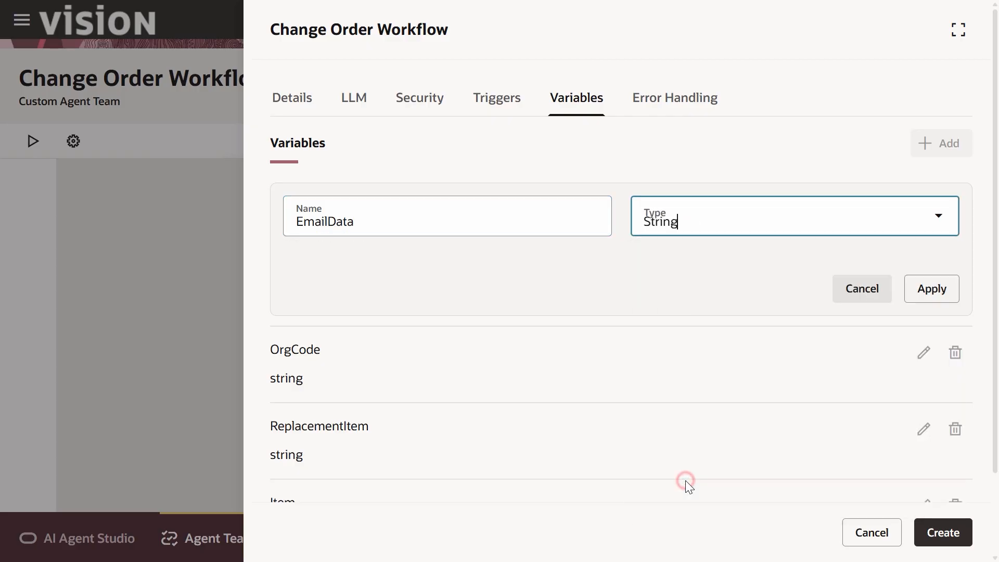
left_click(934, 294)
left_click(952, 539)
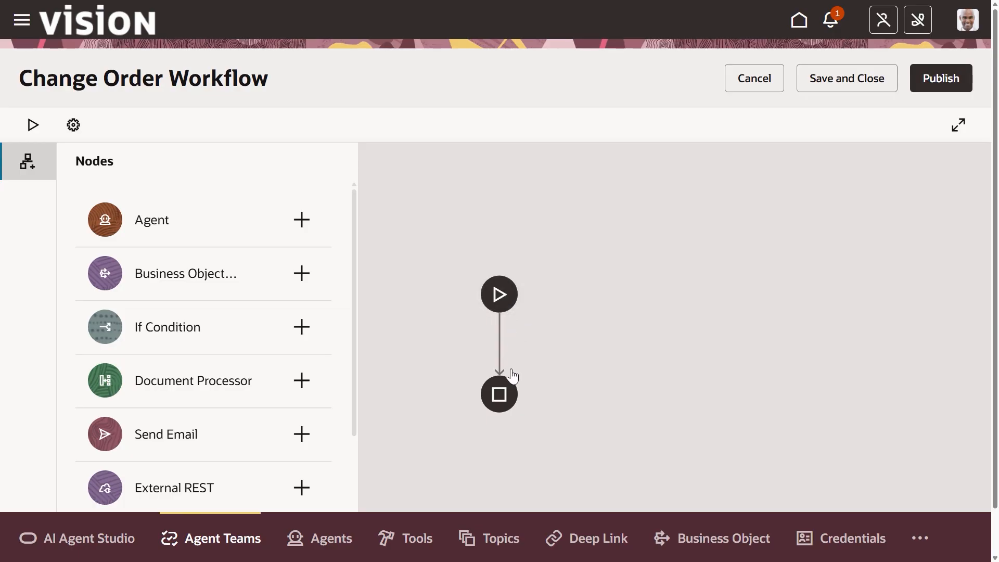
mouse_move(500, 350)
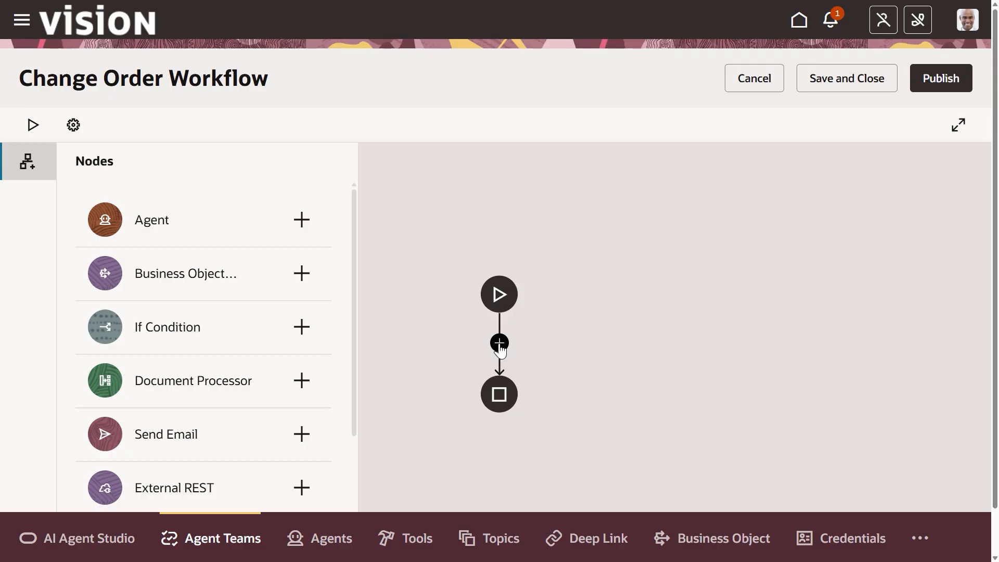
Insert a Set Variables node named AssignUserInput between start and end
left_click(500, 343)
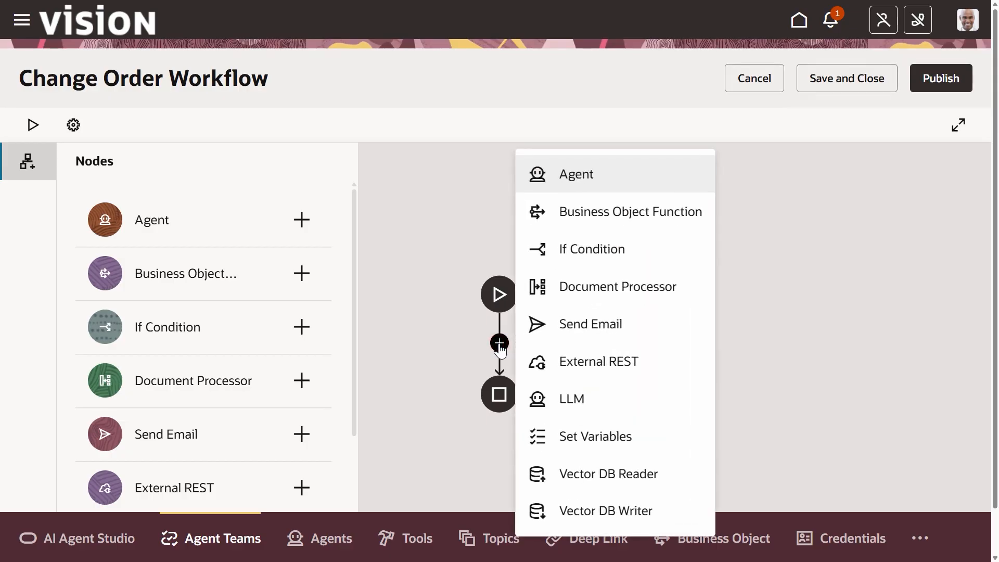
left_click(604, 447)
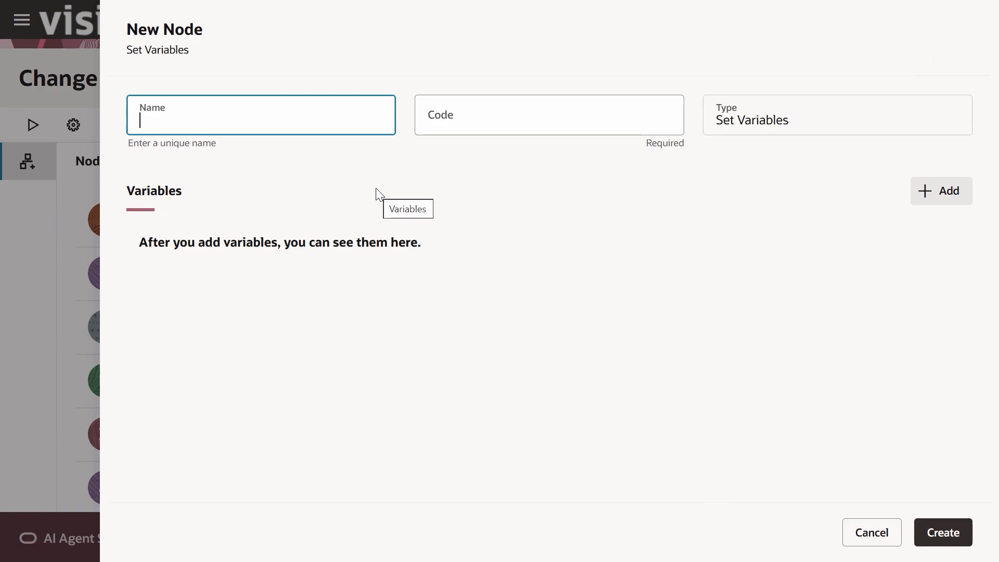
type("AssignUserInput")
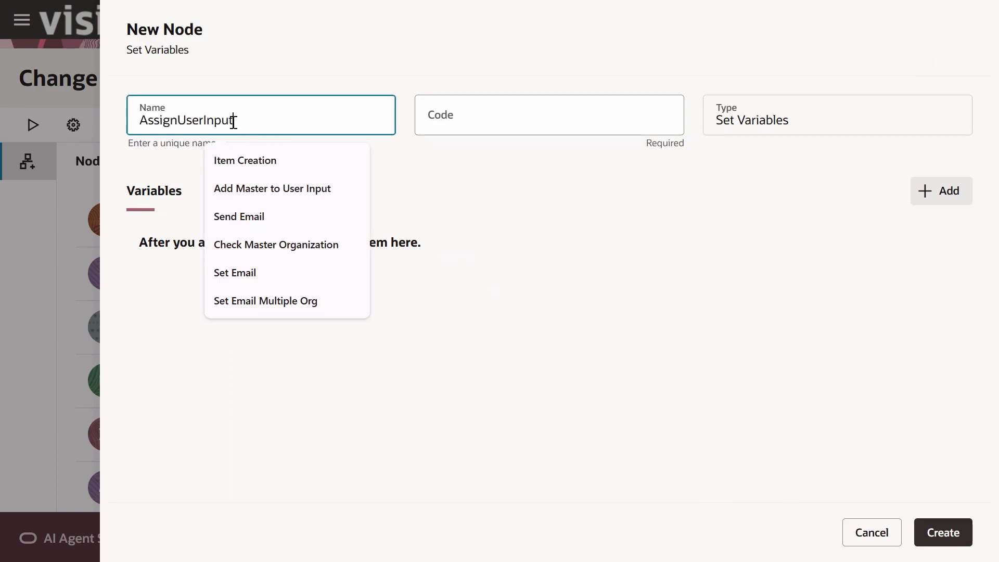
left_click(573, 156)
Assign the OrgCode variable the value 000 in AssignUserInput
left_click(947, 192)
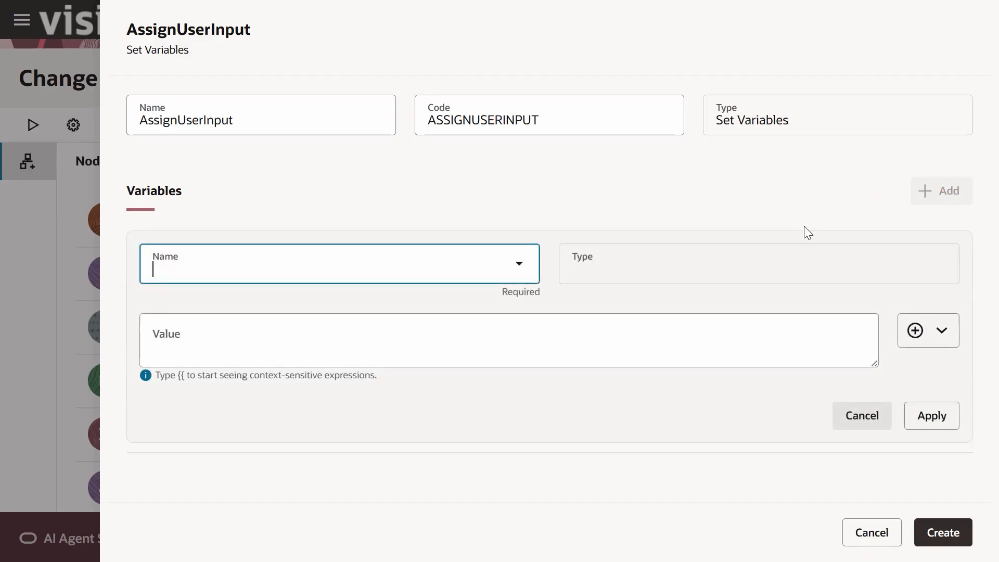
left_click(292, 258)
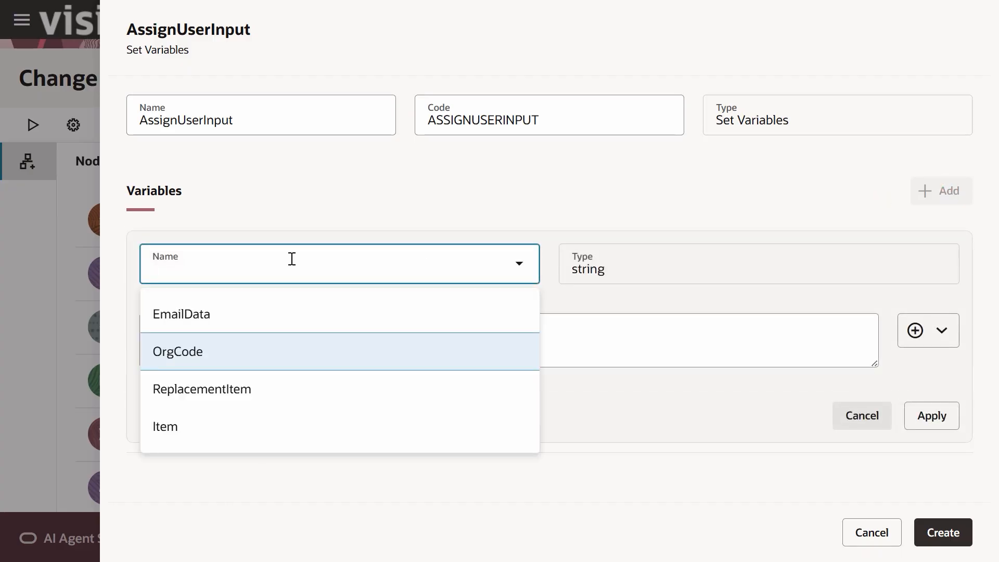
left_click(252, 349)
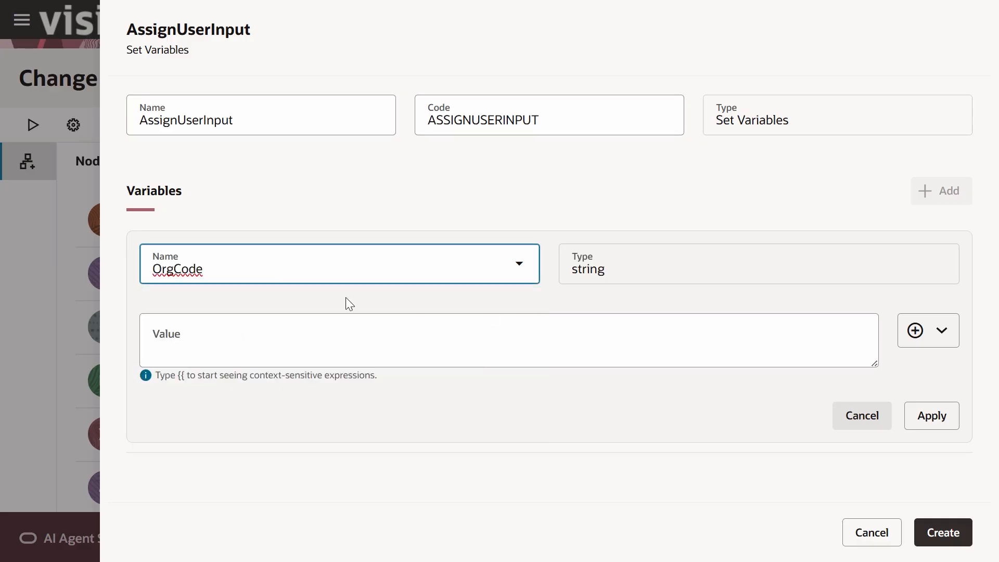
left_click(308, 336)
type("000")
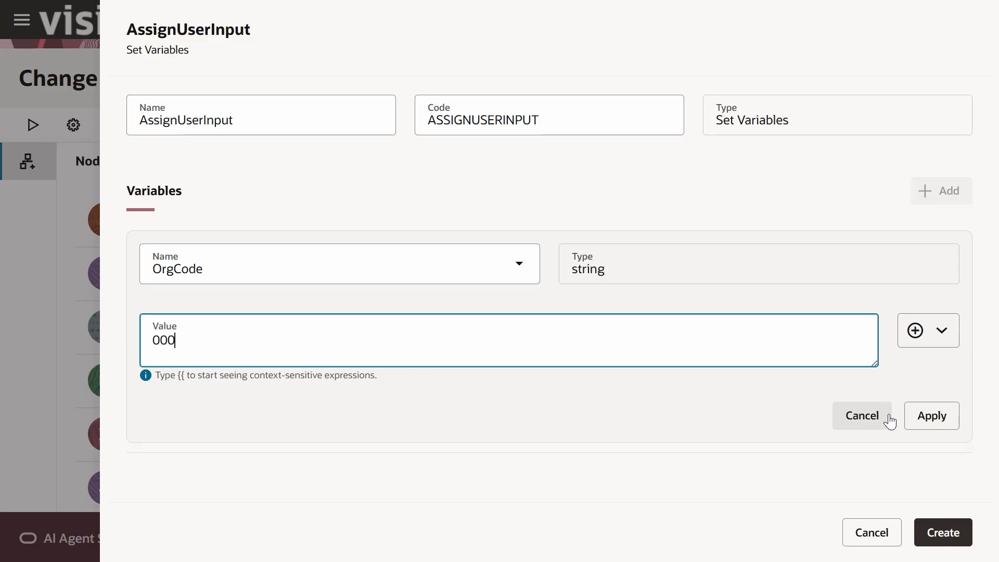
left_click(932, 414)
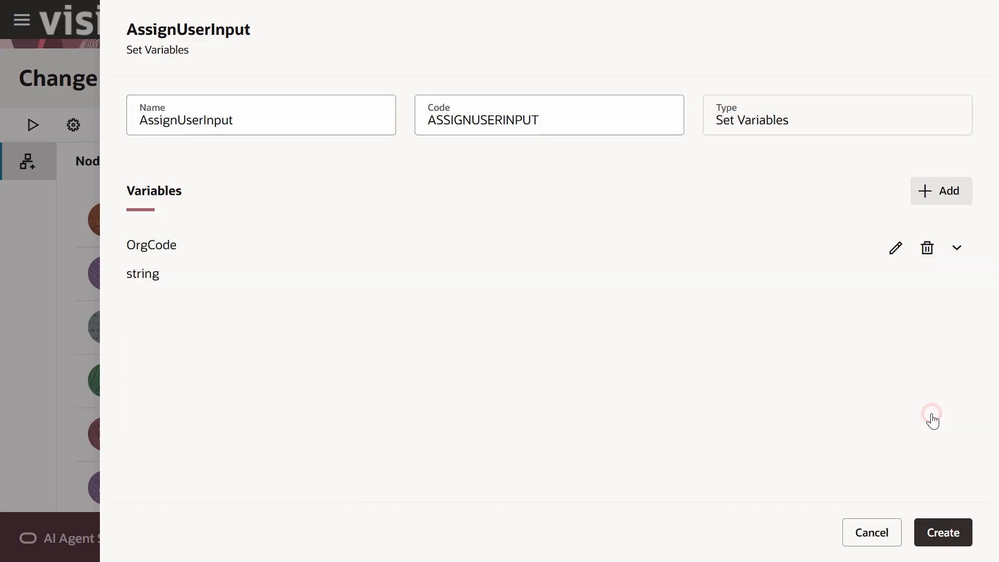
Add an Item assignment whose value is the REST trigger's Item input
left_click(922, 207)
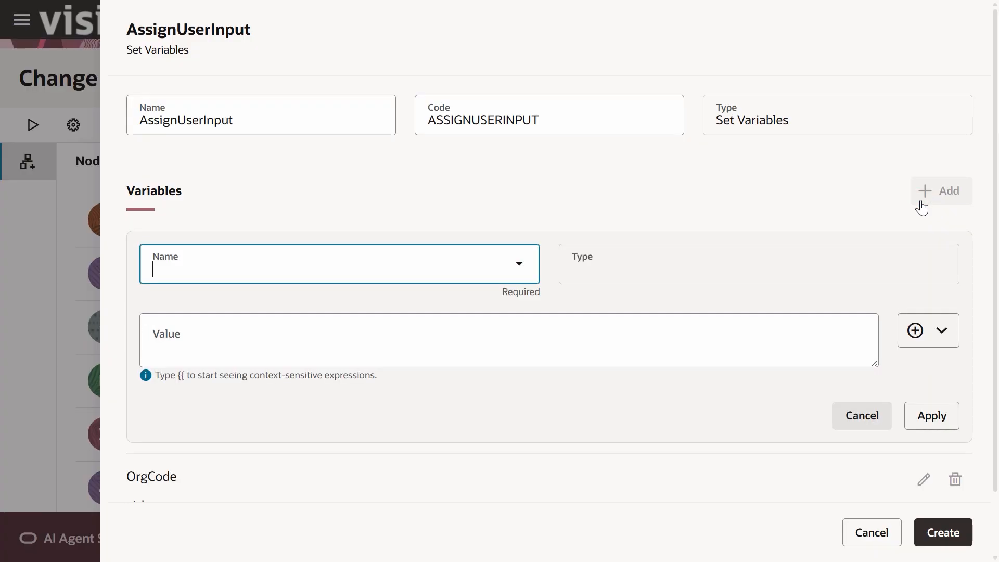
left_click(268, 255)
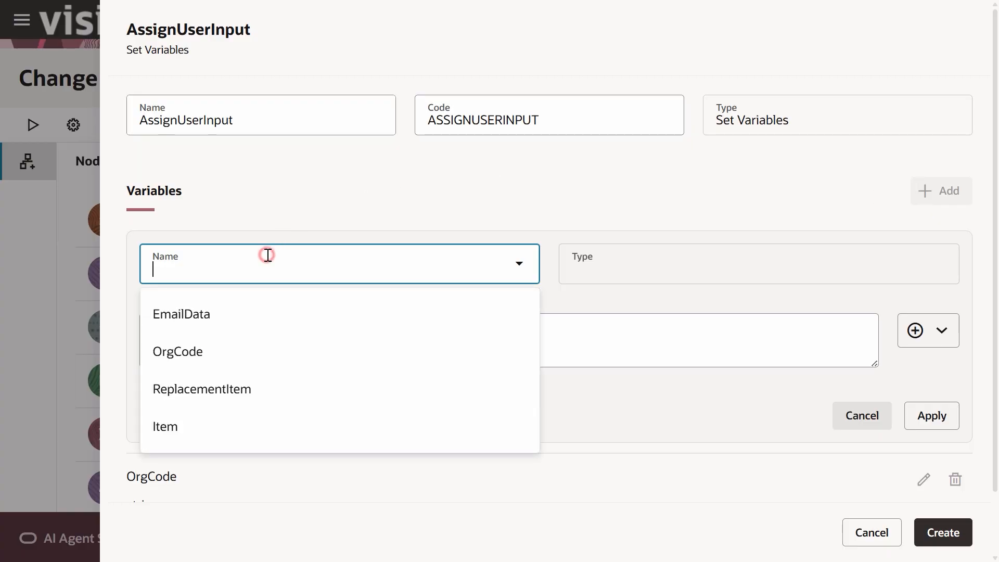
left_click(188, 426)
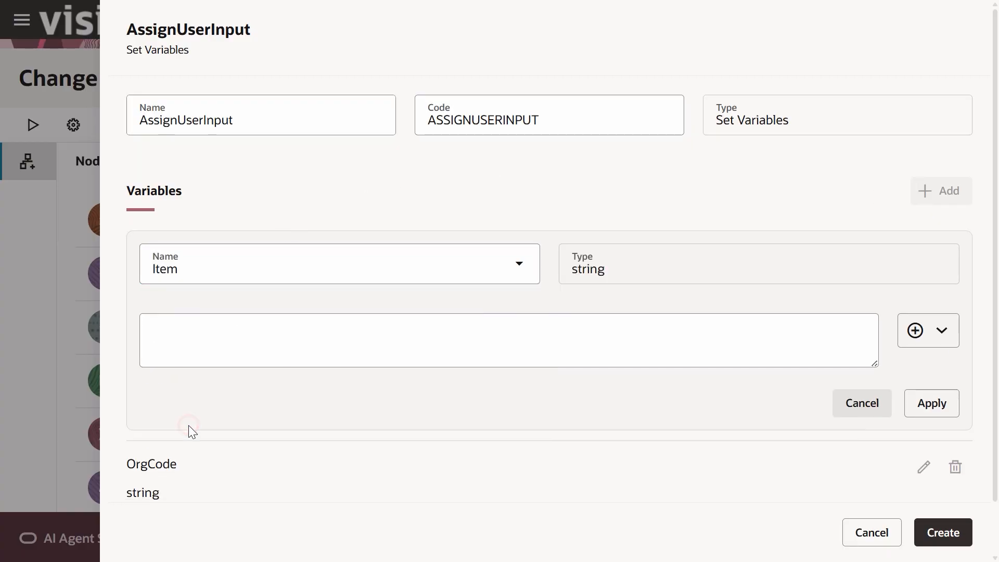
left_click(932, 333)
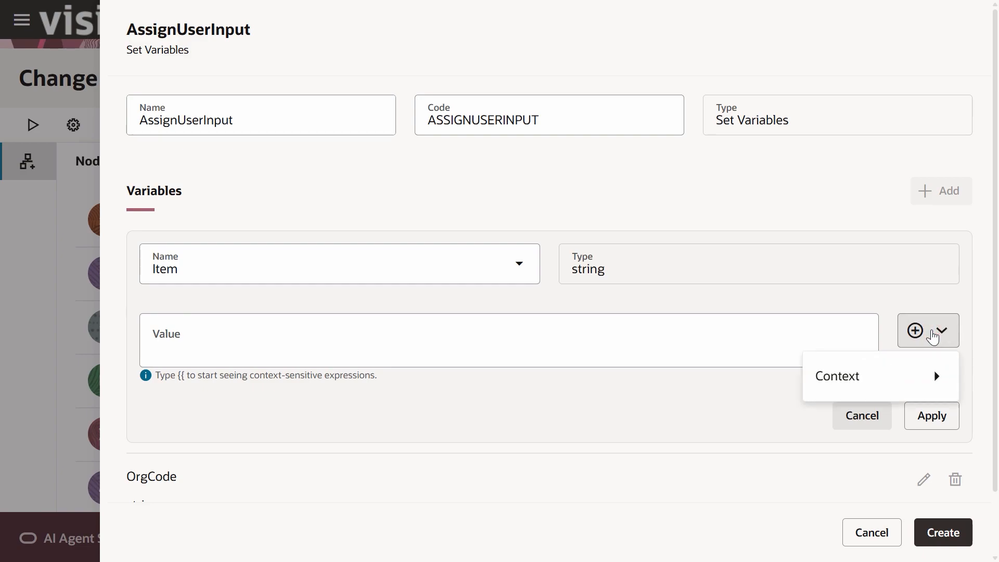
mouse_move(846, 374)
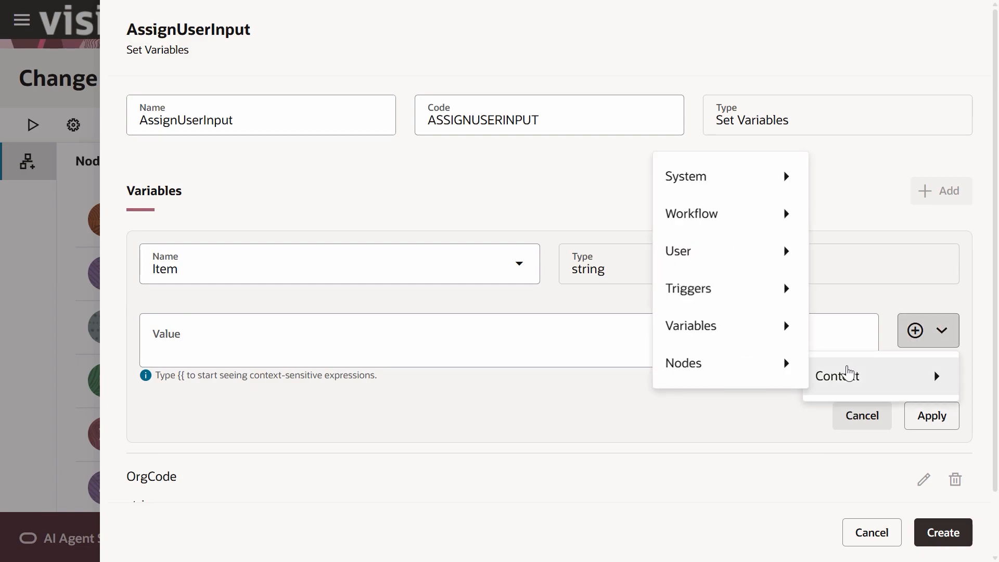
mouse_move(738, 251)
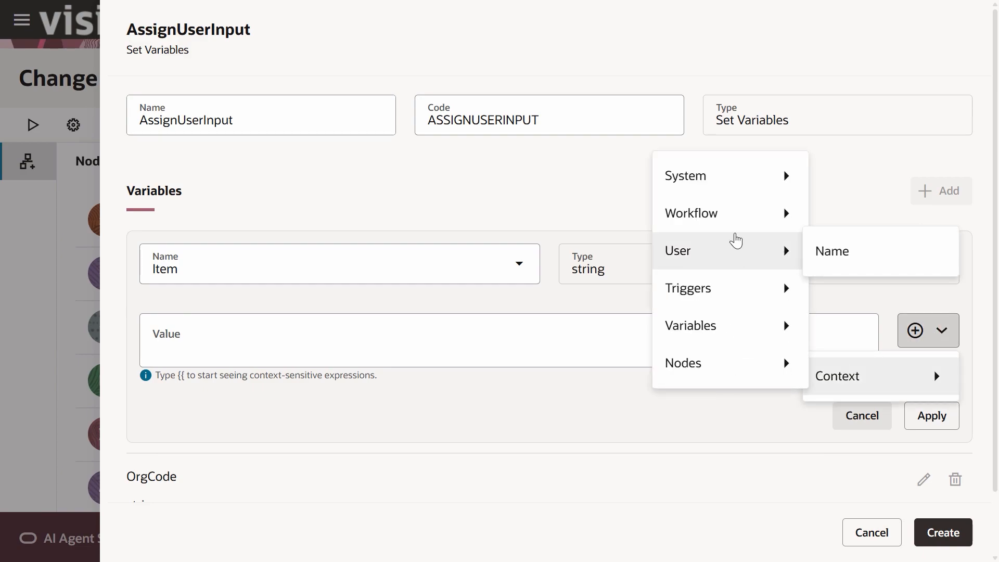
mouse_move(723, 215)
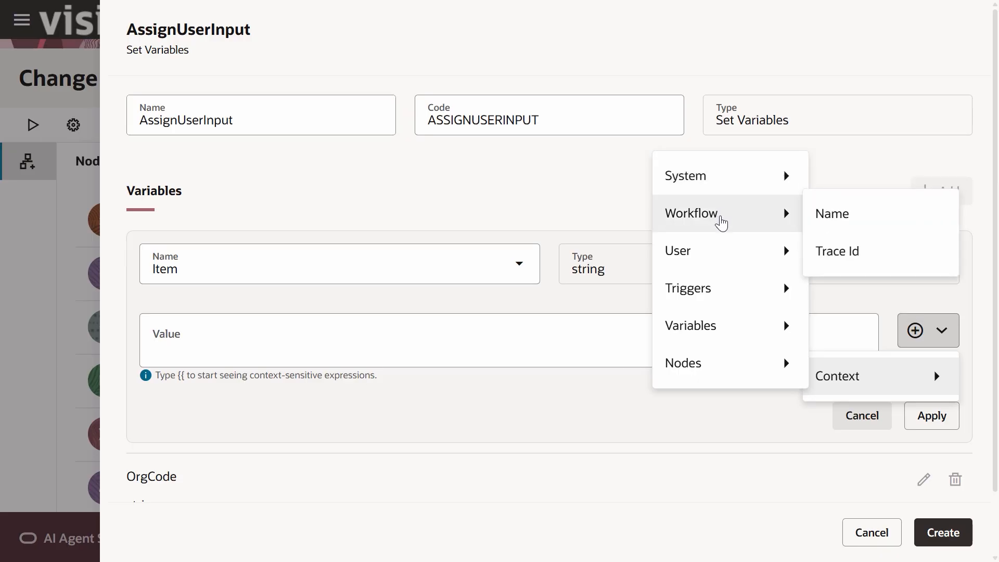
mouse_move(710, 293)
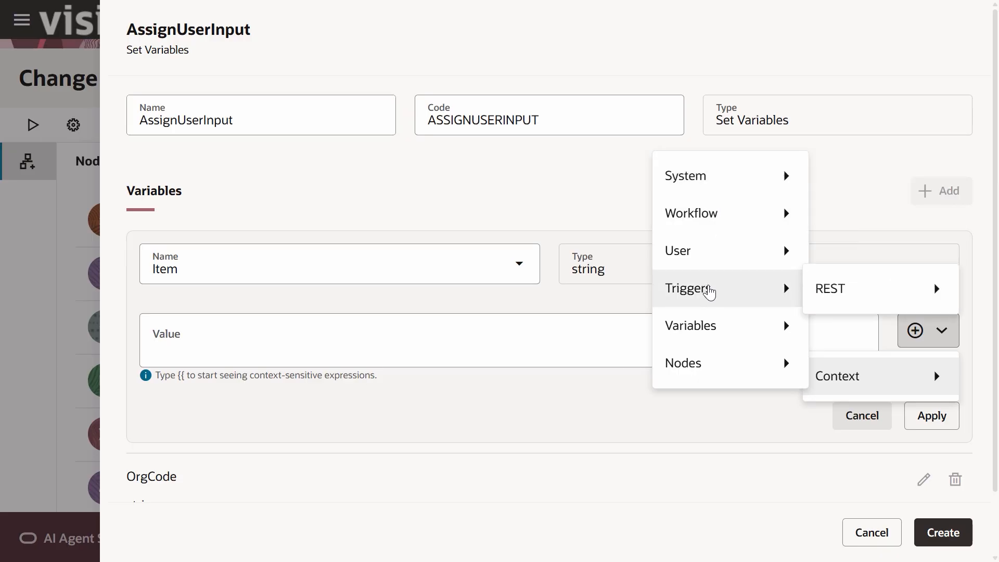
mouse_move(706, 368)
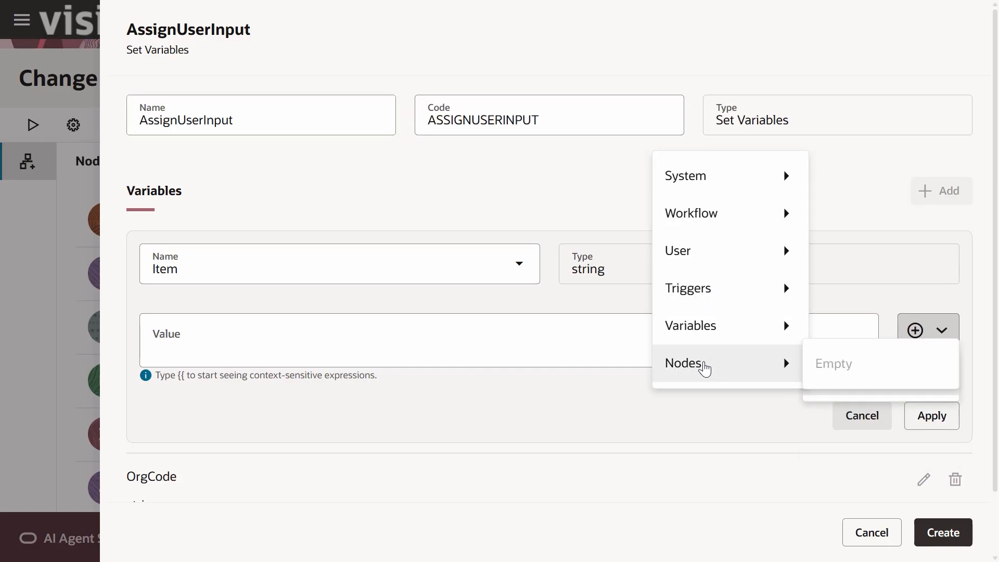
mouse_move(706, 316)
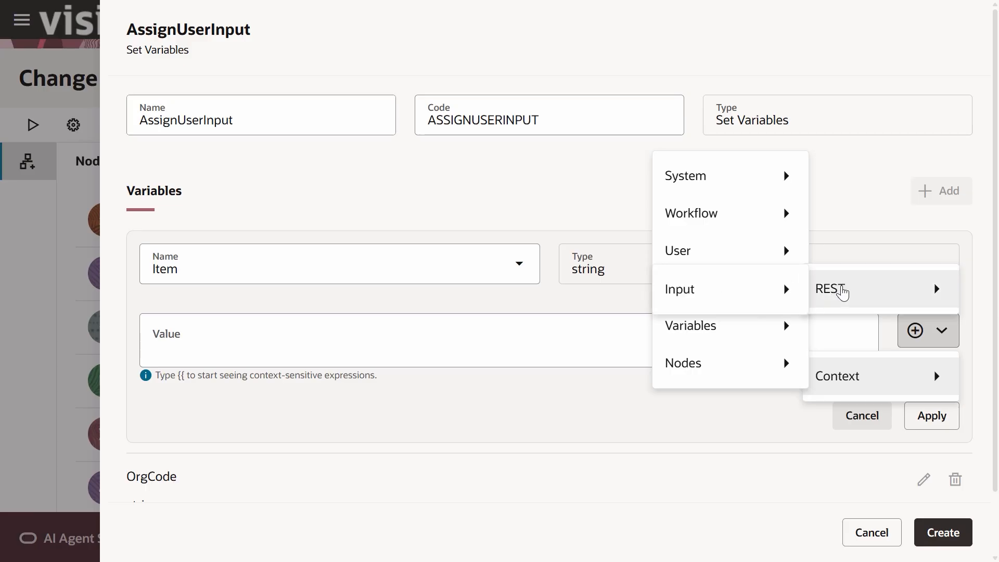
mouse_move(776, 295)
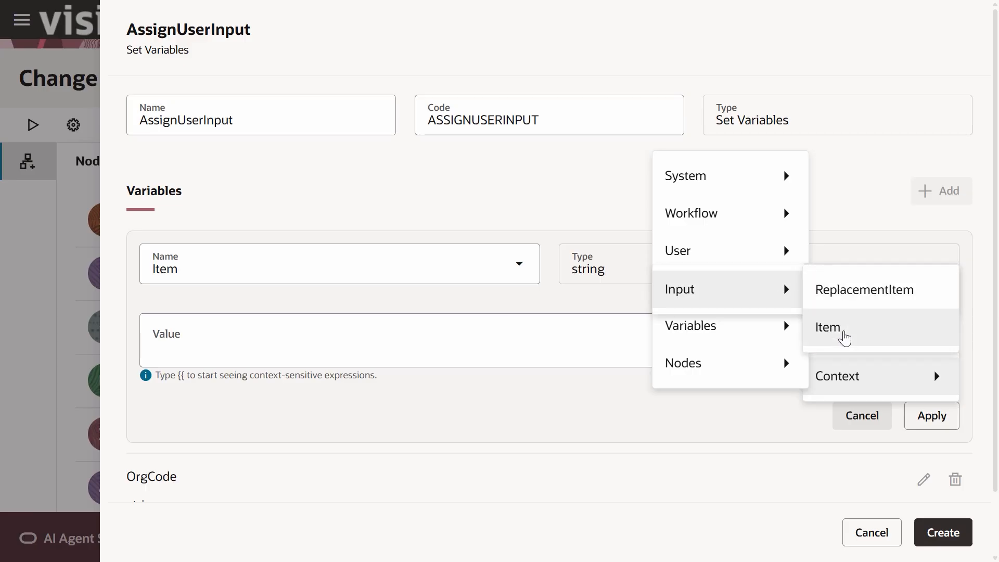
left_click(843, 336)
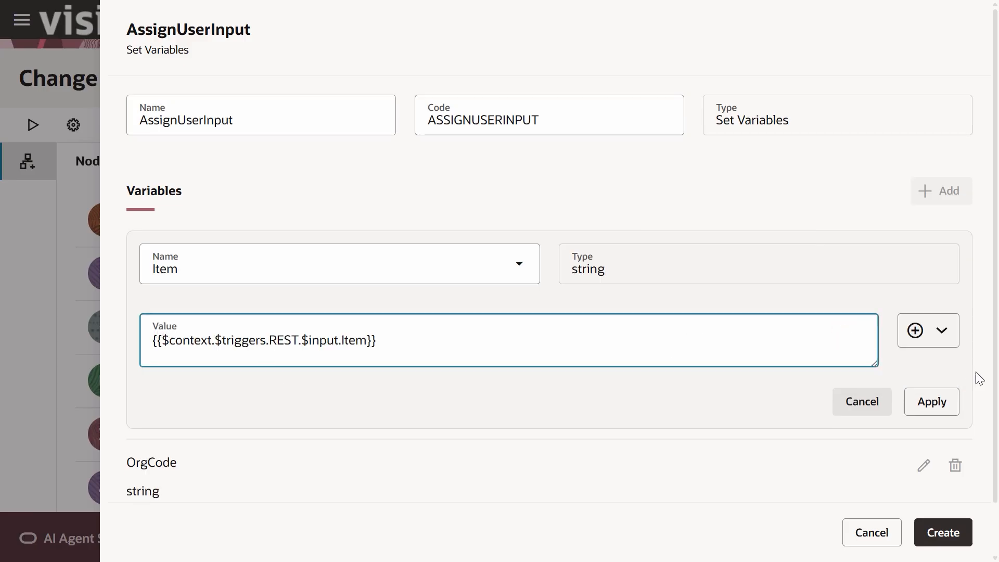
left_click(946, 407)
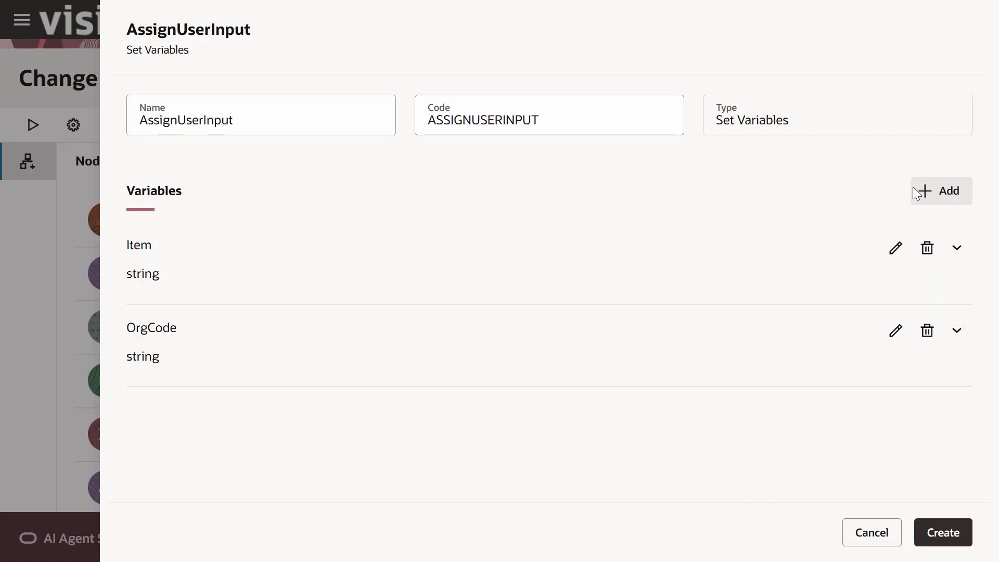
Add a ReplacementItem assignment set from the REST trigger's ReplacementItem input
left_click(950, 200)
left_click(384, 273)
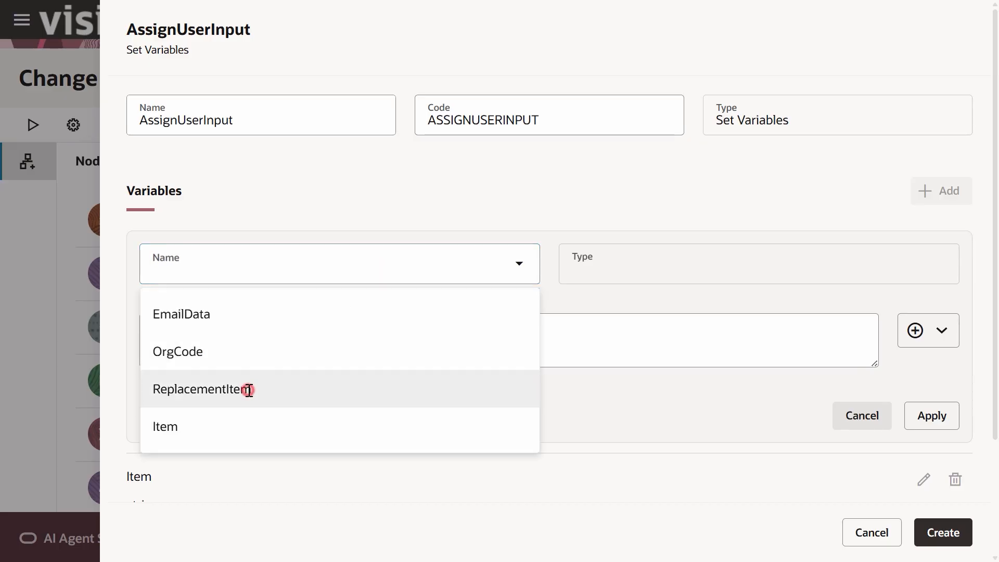
left_click(250, 389)
left_click(929, 296)
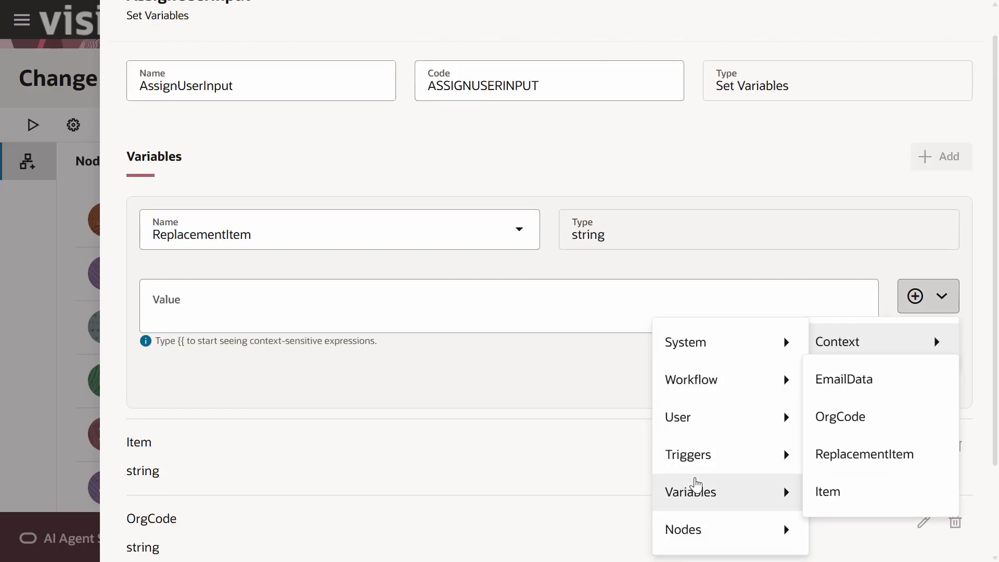
mouse_move(750, 466)
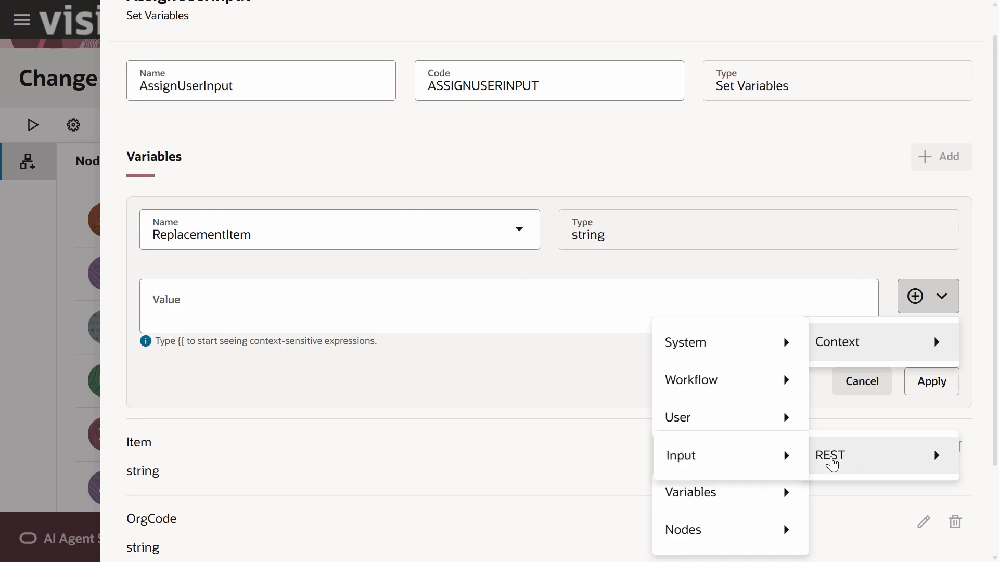
left_click(859, 456)
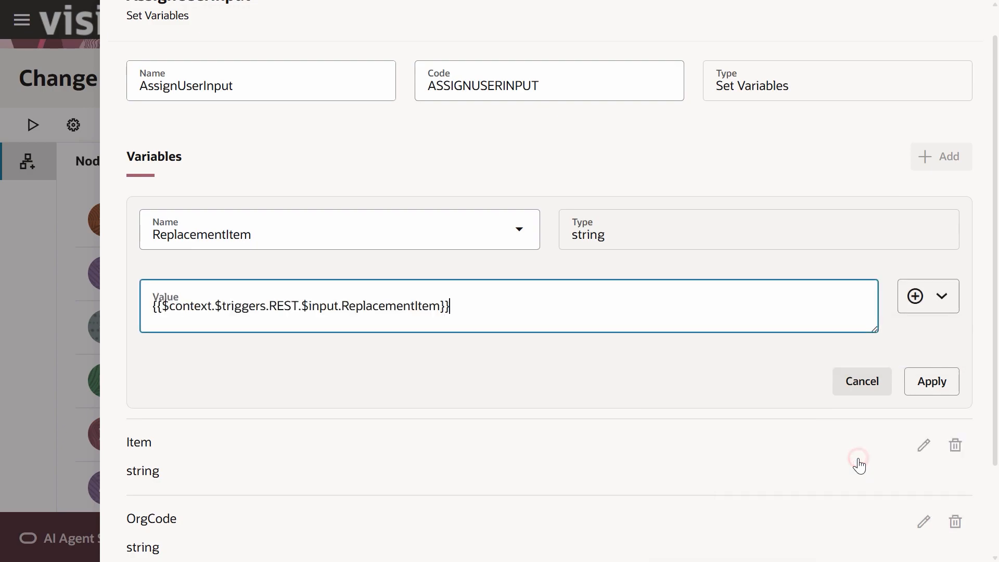
left_click(957, 374)
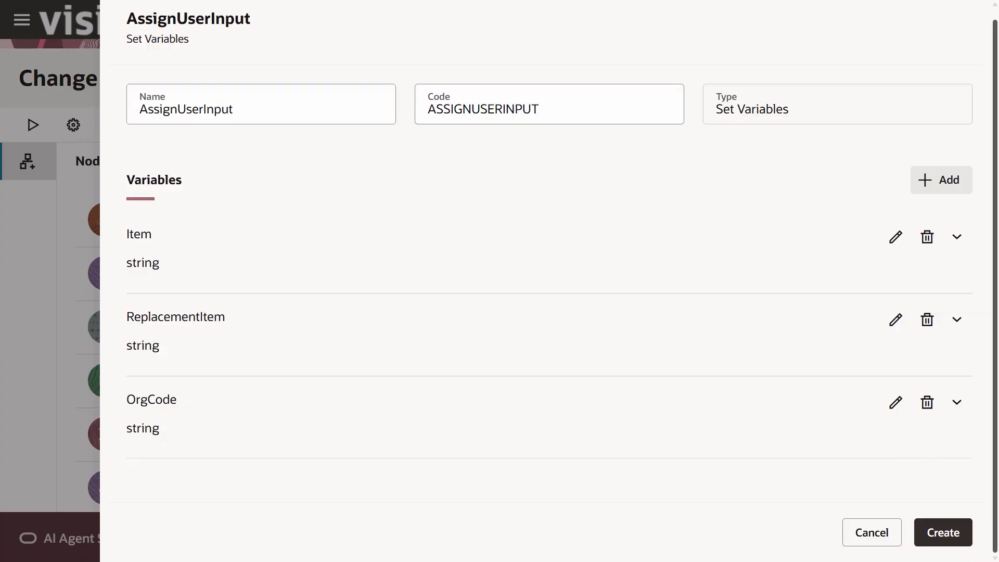
Create the AssignUserInput node and open the insert menu beneath it
left_click(931, 545)
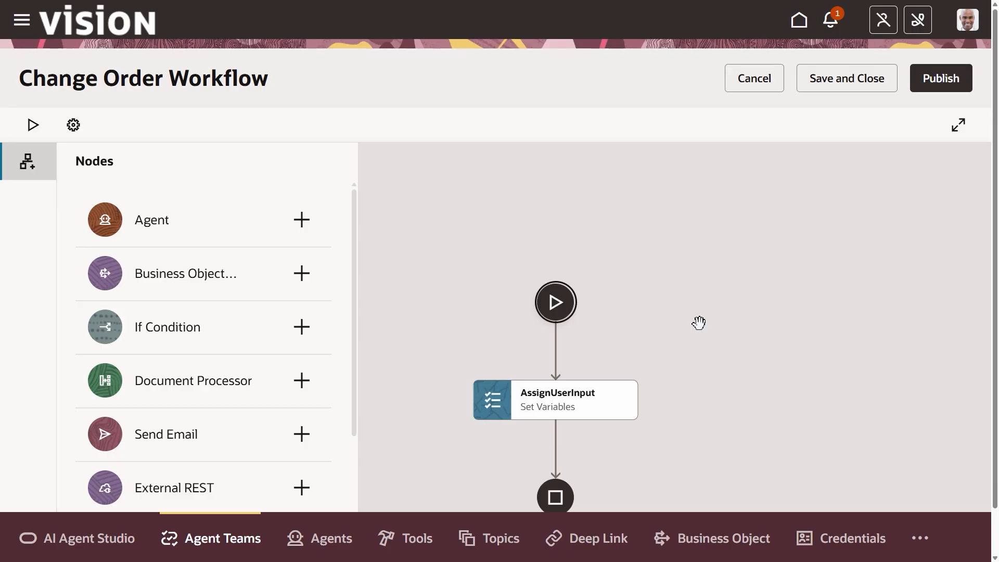
left_click(556, 448)
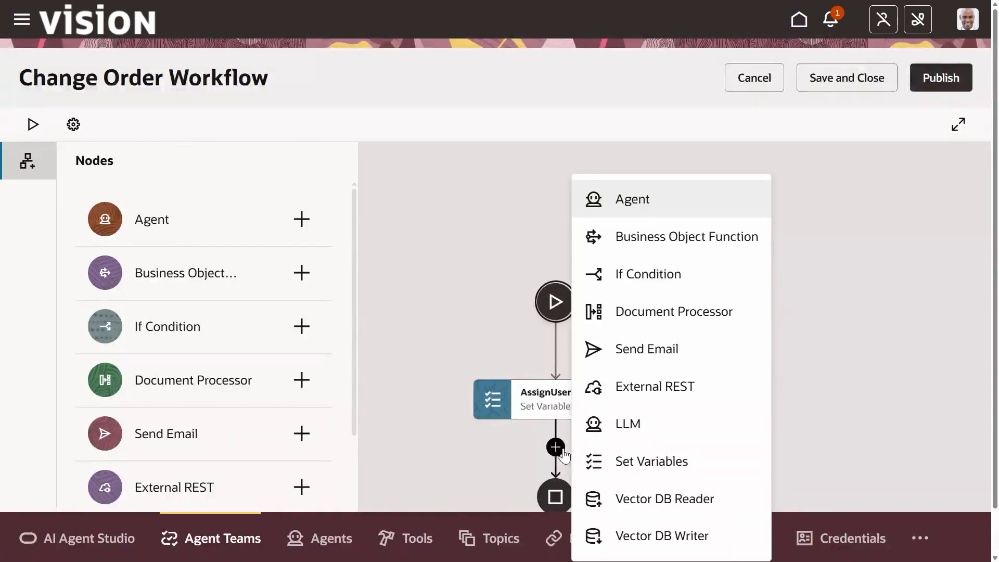
Add a Business Object Function node named Fetch Item ID
left_click(713, 254)
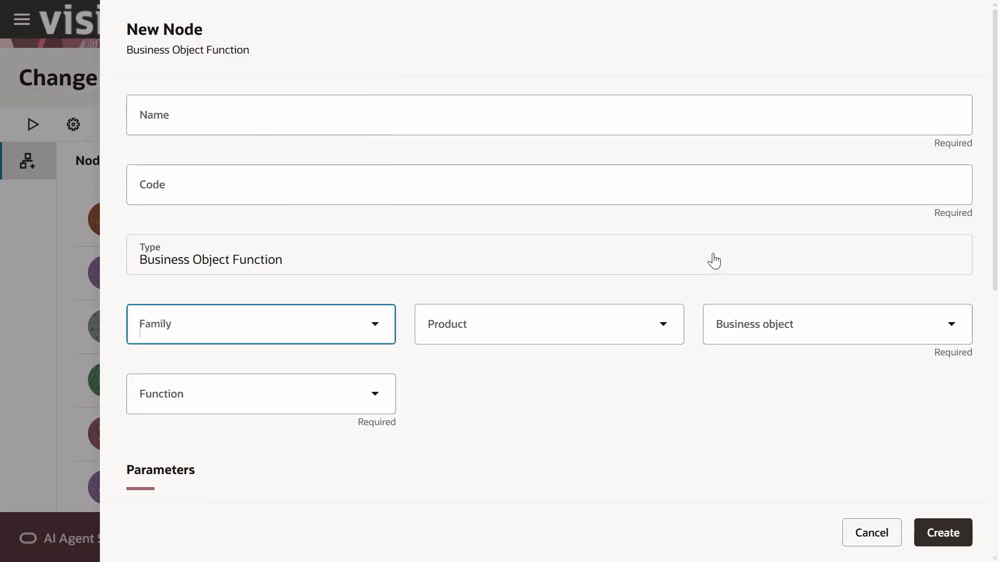
left_click(287, 128)
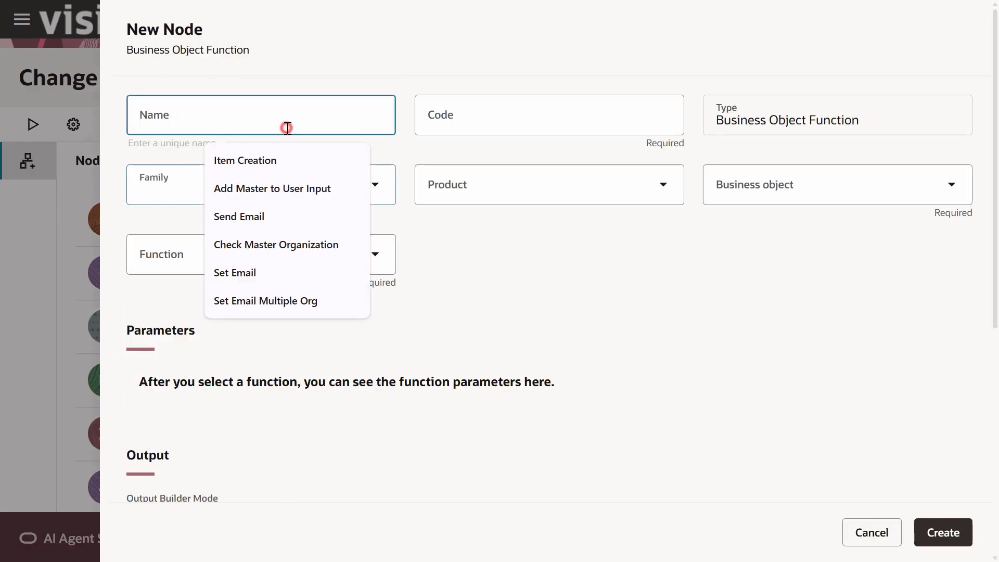
type("Fetch Item ID")
left_click(369, 143)
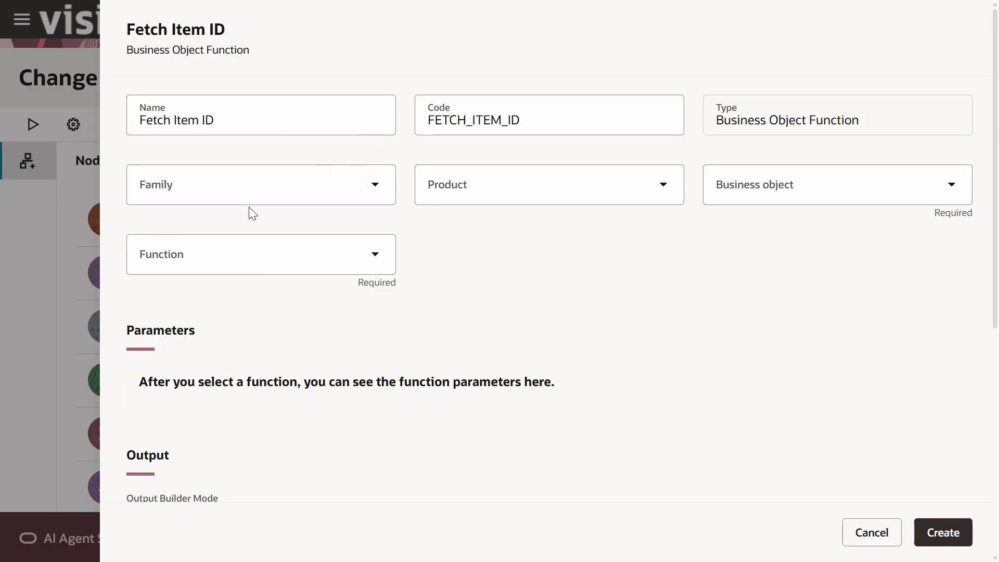
Set the family to SCM, product to Product Management, object to Item ID Retriever
left_click(193, 196)
type("sc")
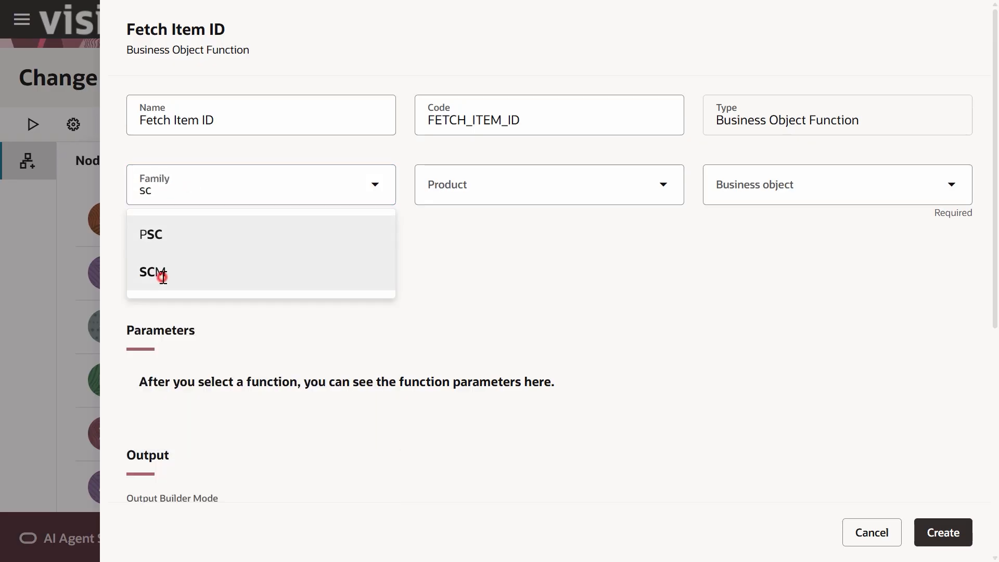
left_click(163, 276)
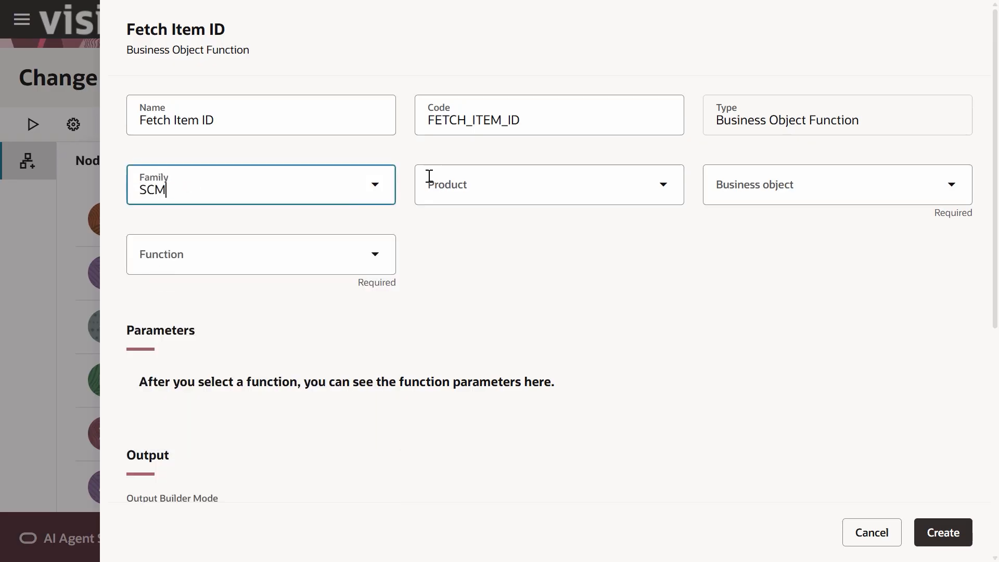
left_click(444, 186)
type("pro")
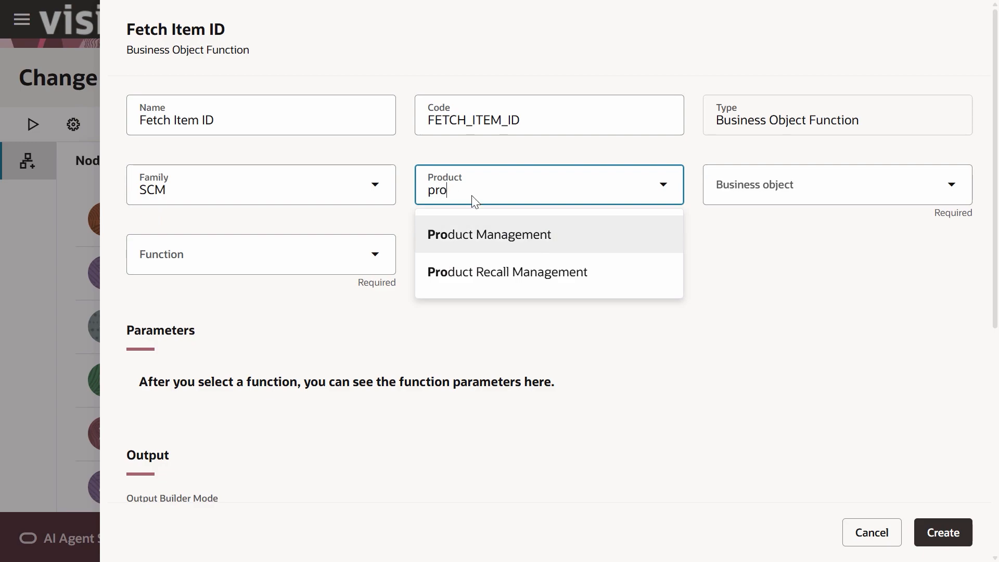
left_click(505, 223)
left_click(747, 192)
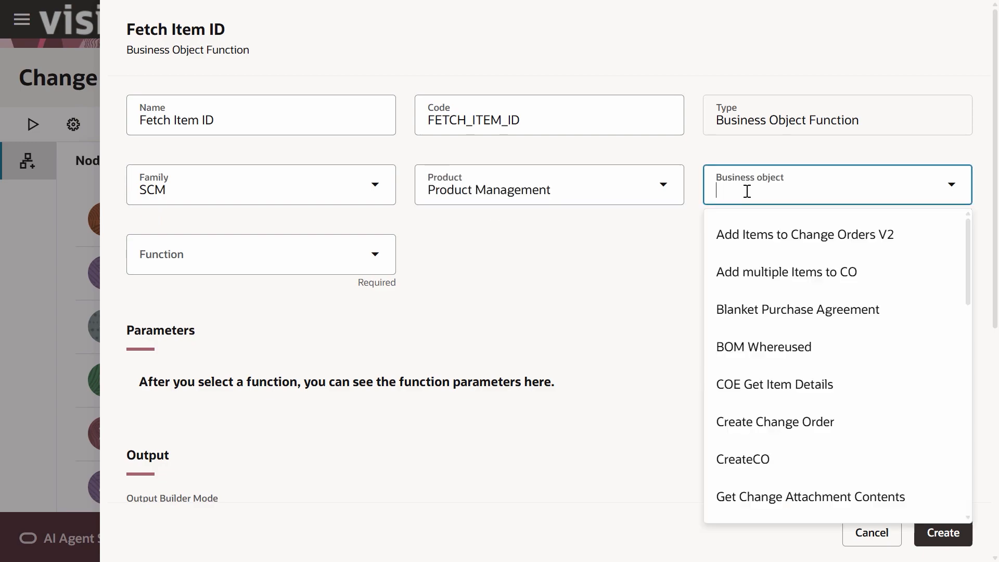
type("Item ")
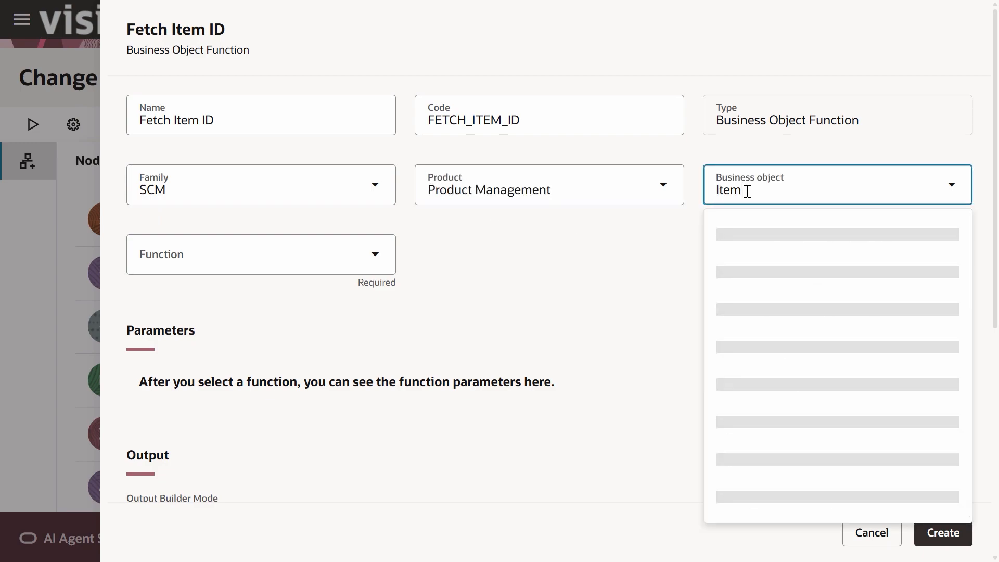
type("Id")
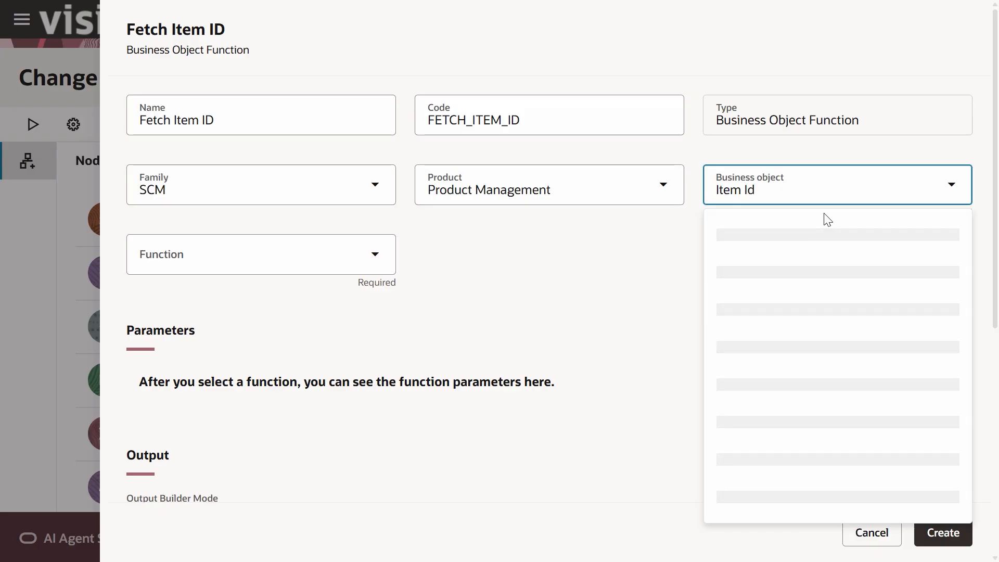
left_click(806, 232)
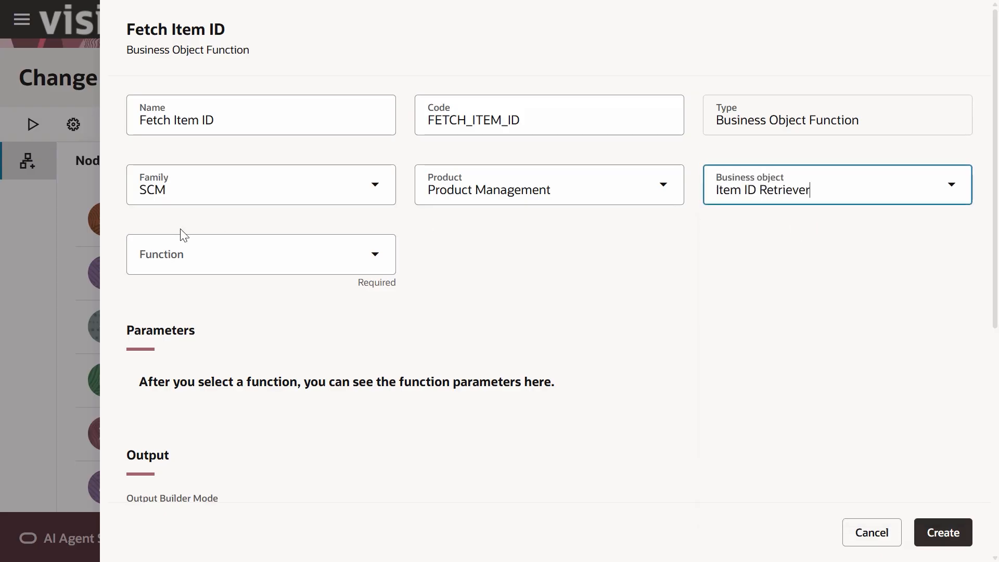
Choose the GetItemIDFromItem function and begin editing its ItemNumber parameter
left_click(170, 251)
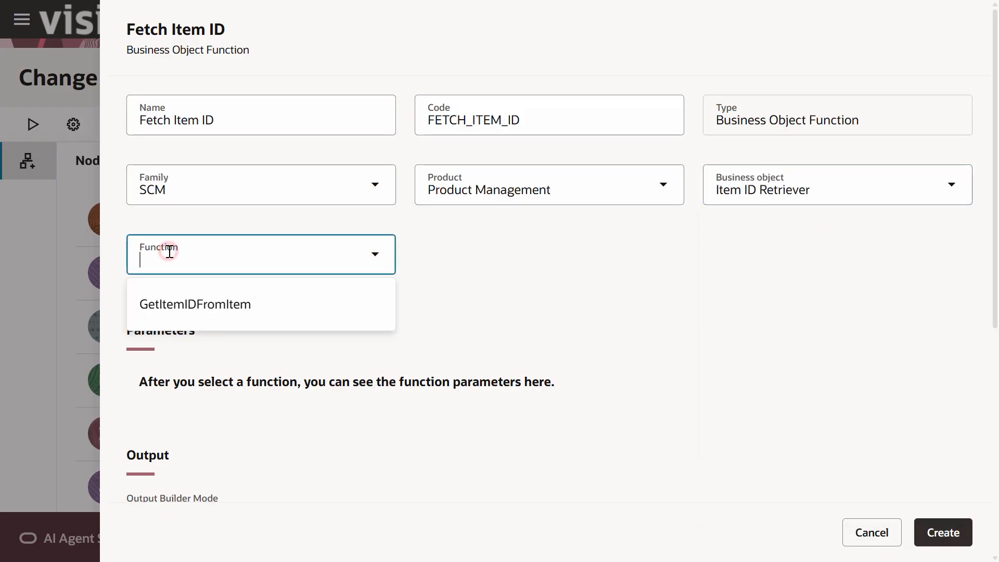
left_click(188, 302)
scroll(381, 344, "down", 2)
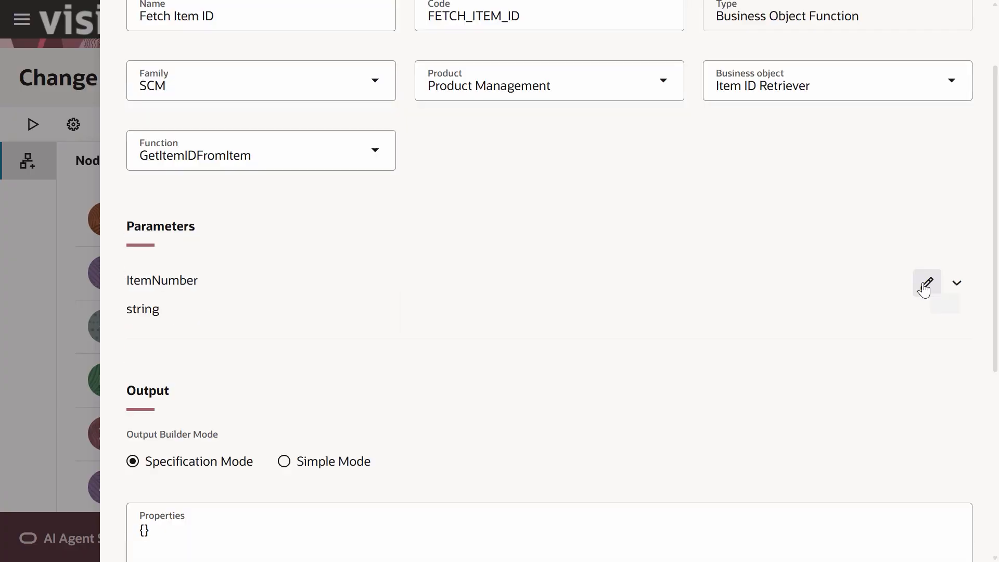
left_click(927, 283)
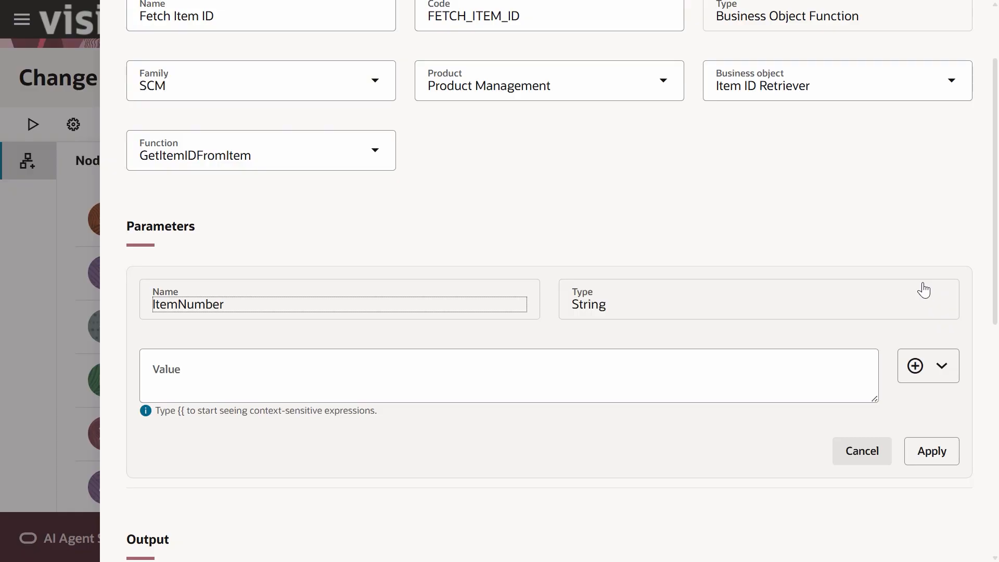
Set ItemNumber's value to the workflow's Item variable
left_click(915, 359)
mouse_move(736, 374)
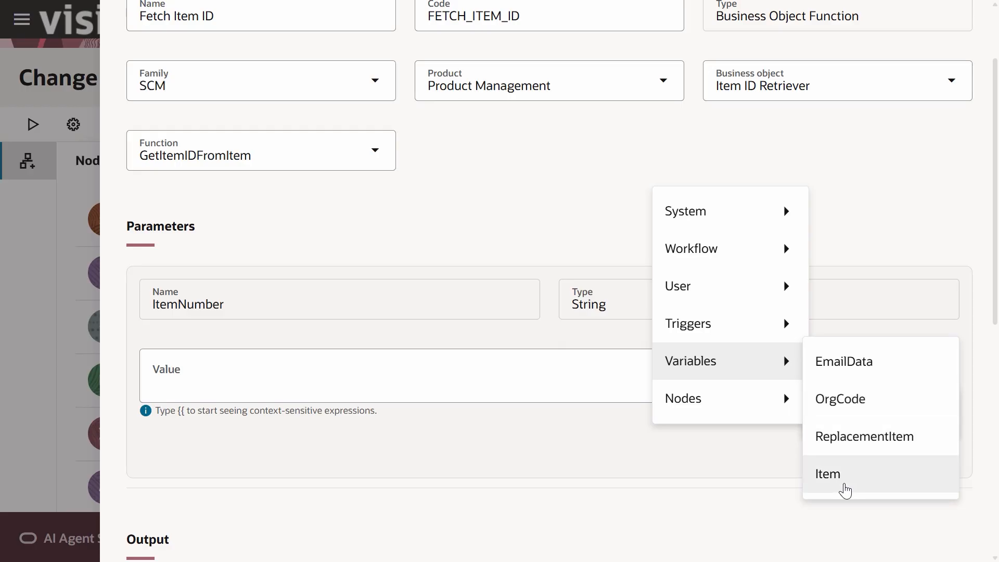
left_click(845, 491)
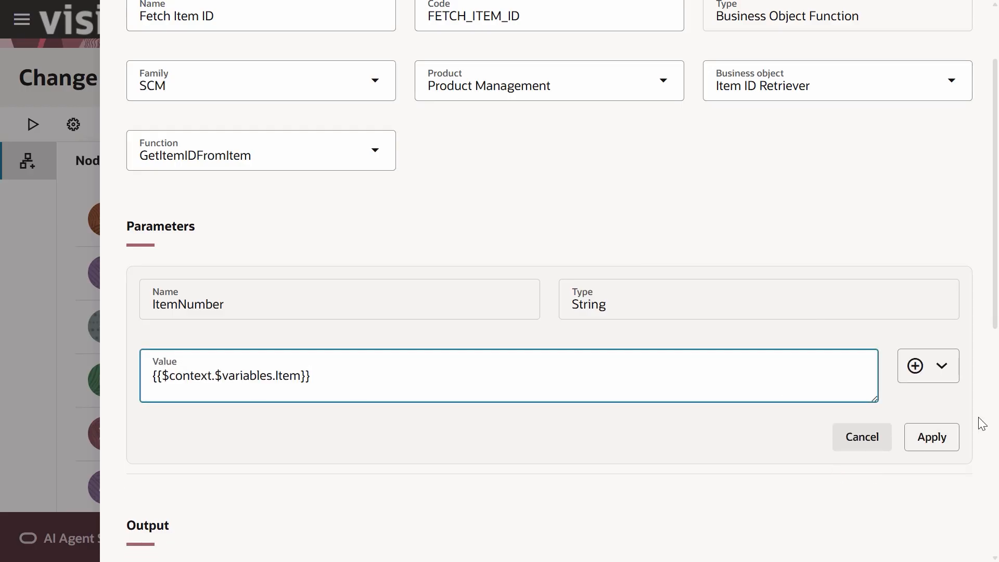
left_click(932, 437)
Add an Array output property named items in Simple Mode and create the node
left_click(282, 272)
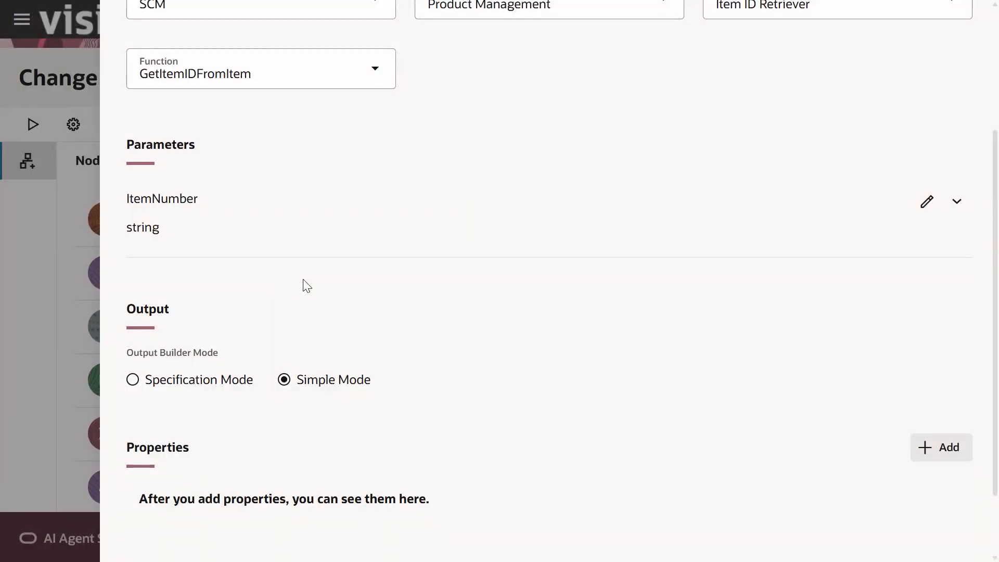
left_click(941, 448)
type("items")
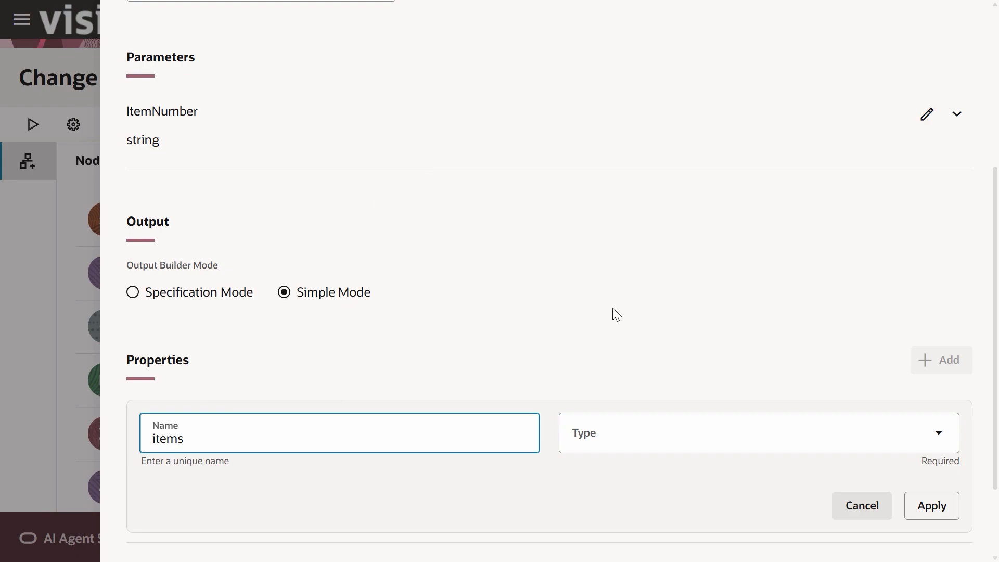
left_click(626, 429)
type("a")
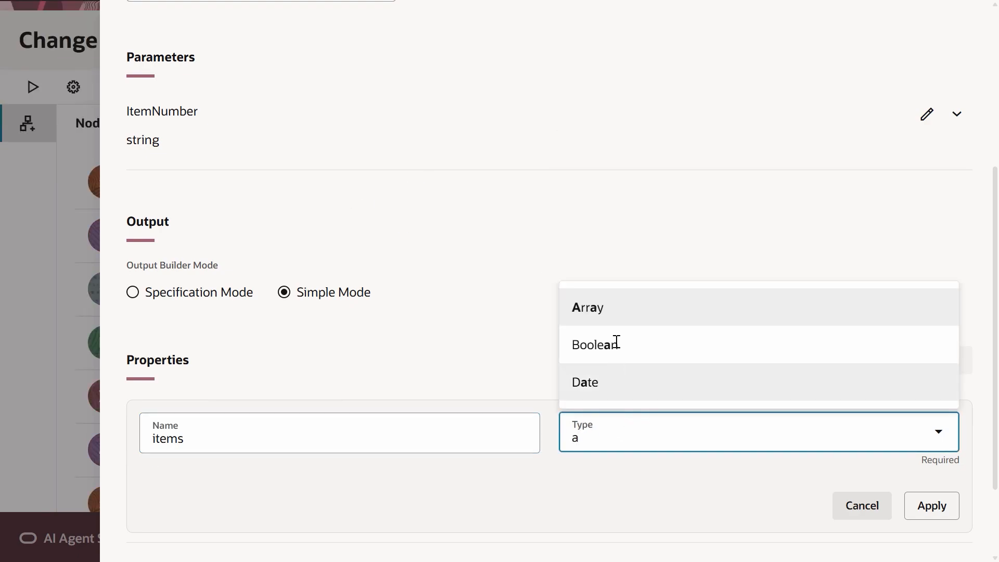
left_click(615, 307)
left_click(931, 505)
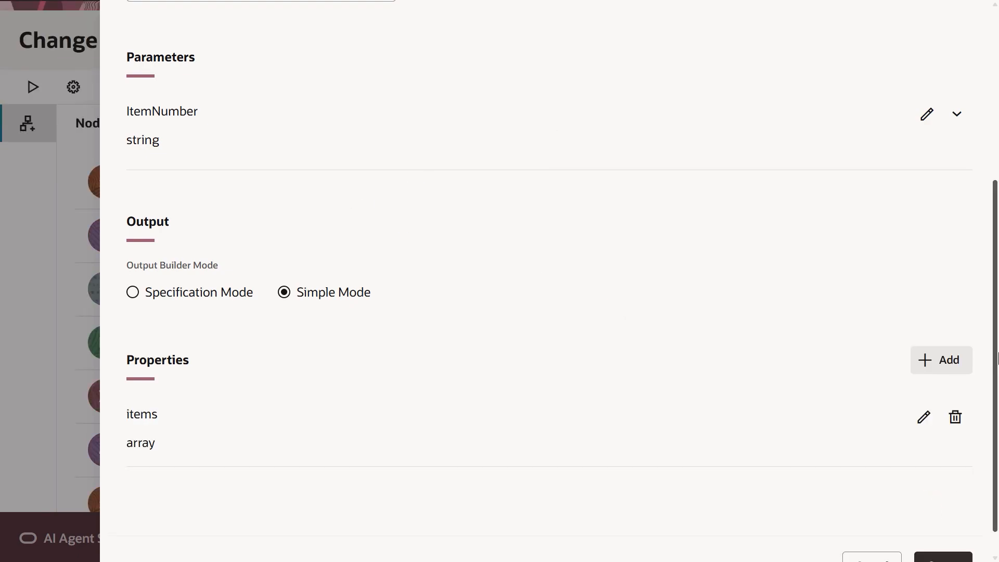
scroll(937, 521, "down", 1)
left_click(968, 534)
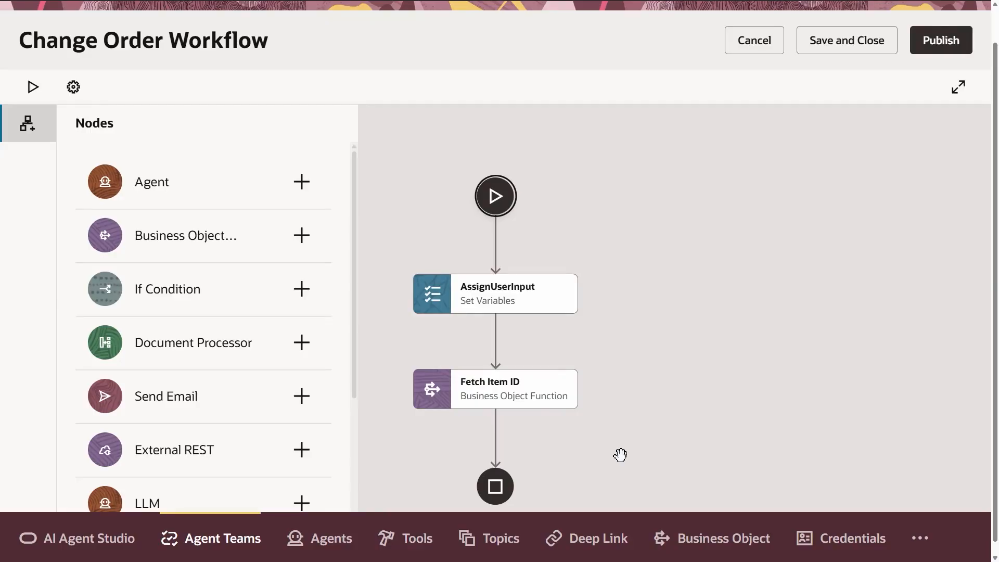
Add a Business Object Function node named Get Component Where Used after Fetch Item ID
left_click(496, 436)
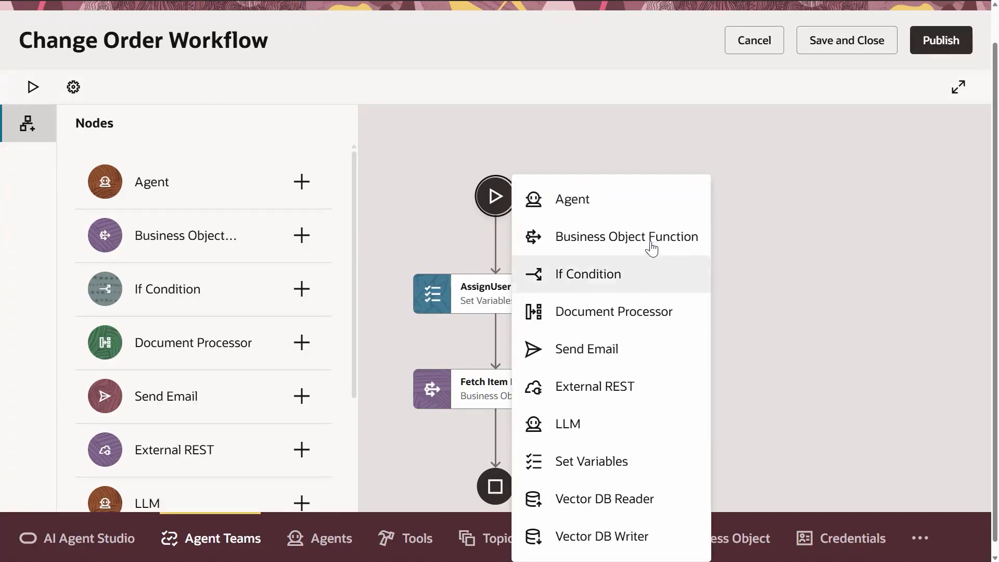
left_click(650, 242)
left_click(230, 125)
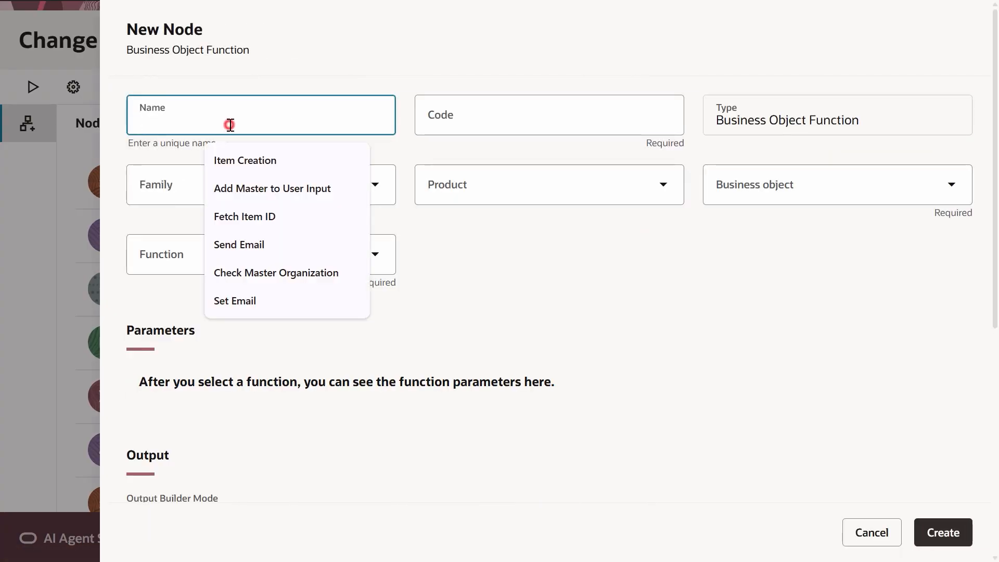
type("Get Component Where Used")
left_click(588, 225)
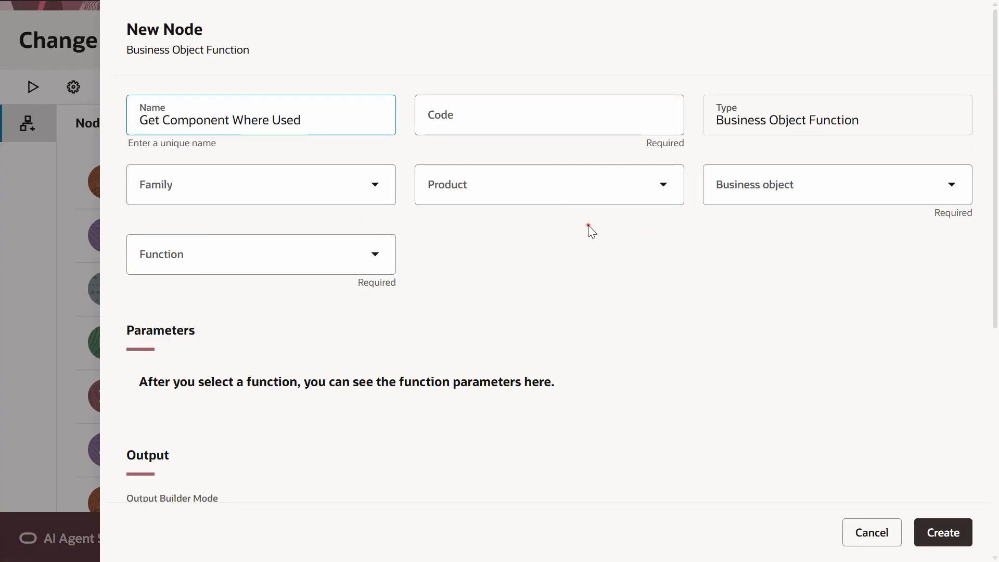
Point it at SCM, Product Management, BOM Whereused, function GetParentByCompItemNumber
left_click(176, 193)
type("scm")
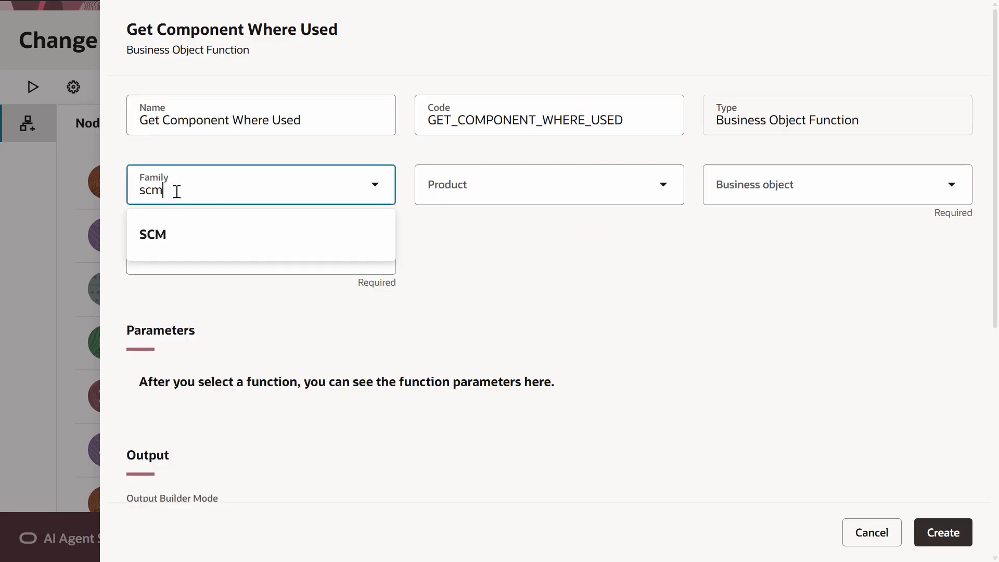
left_click(158, 234)
left_click(496, 187)
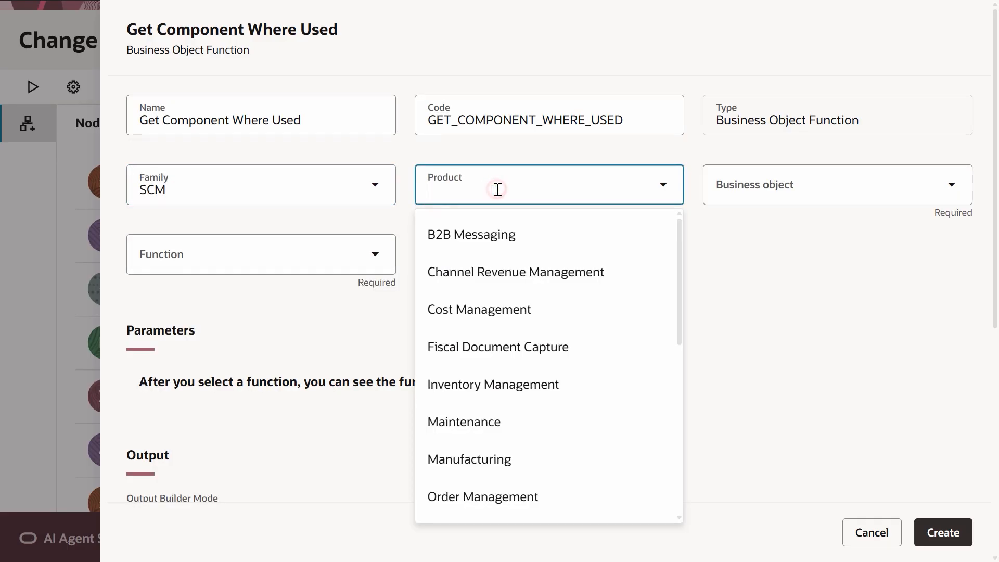
type("pro")
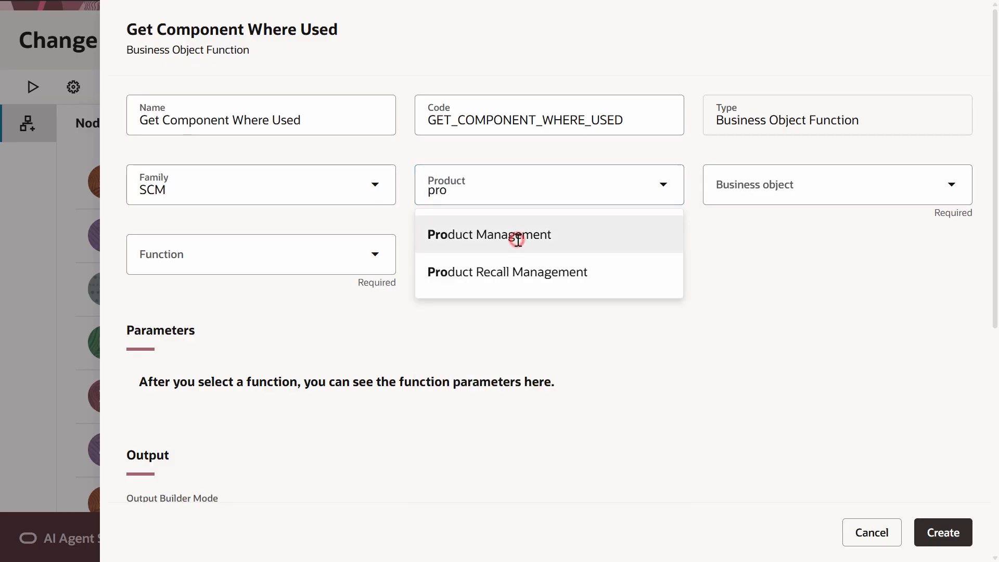
left_click(517, 235)
left_click(731, 188)
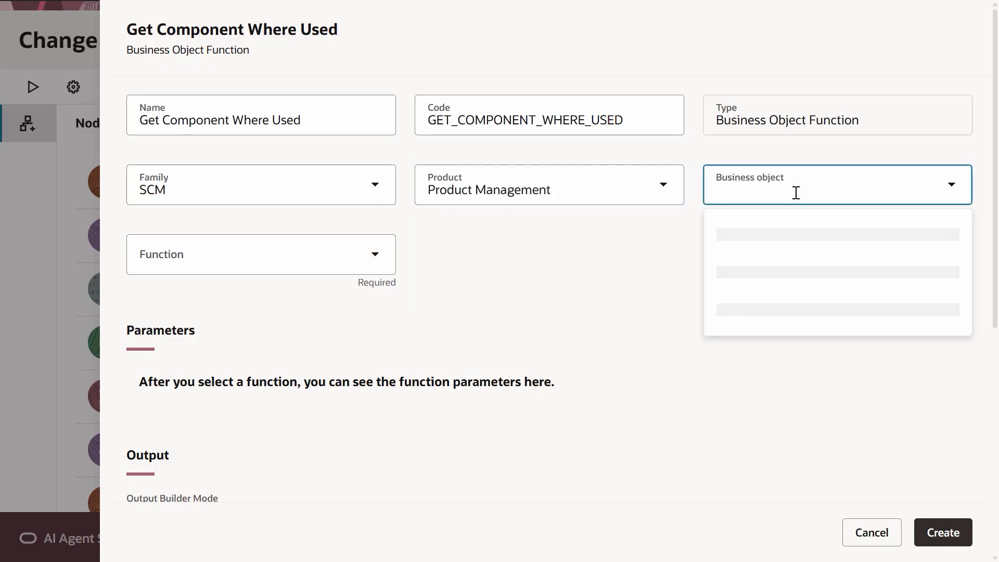
type("BOM")
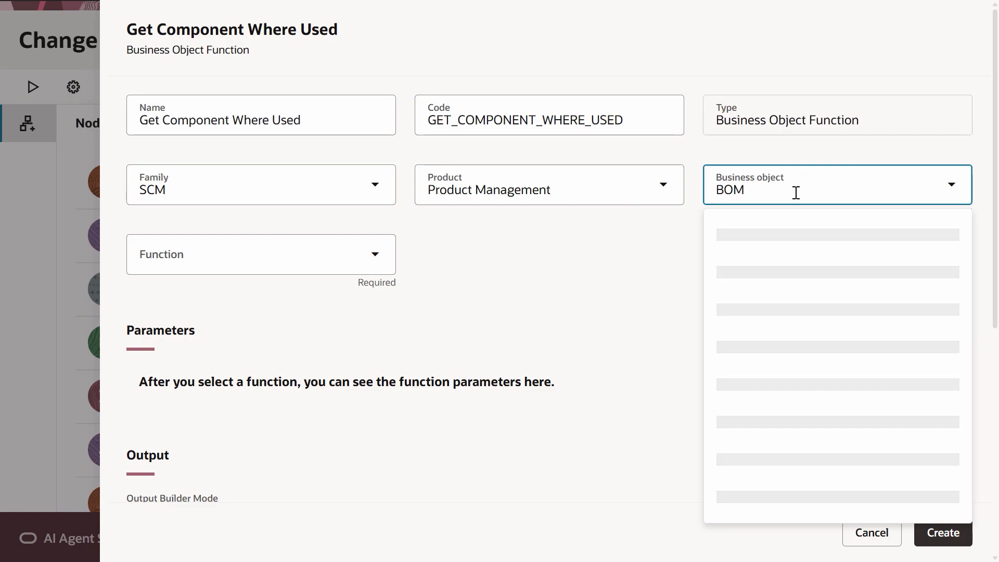
left_click(781, 234)
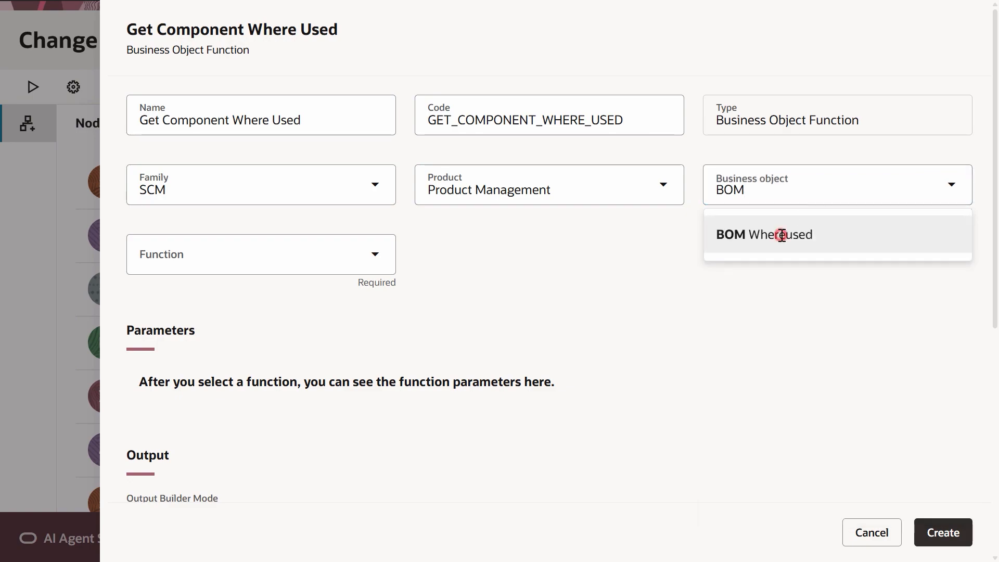
left_click(291, 239)
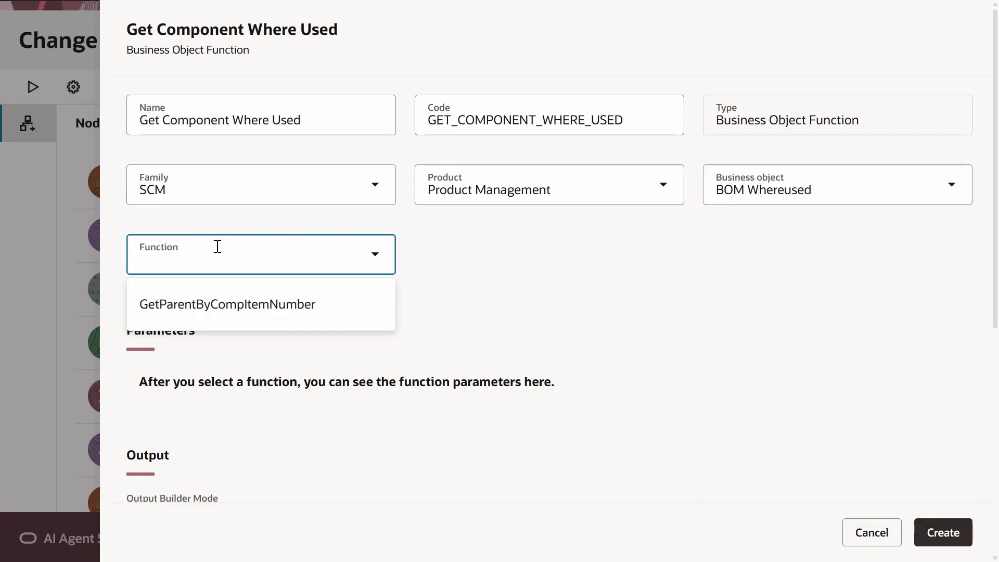
left_click(240, 312)
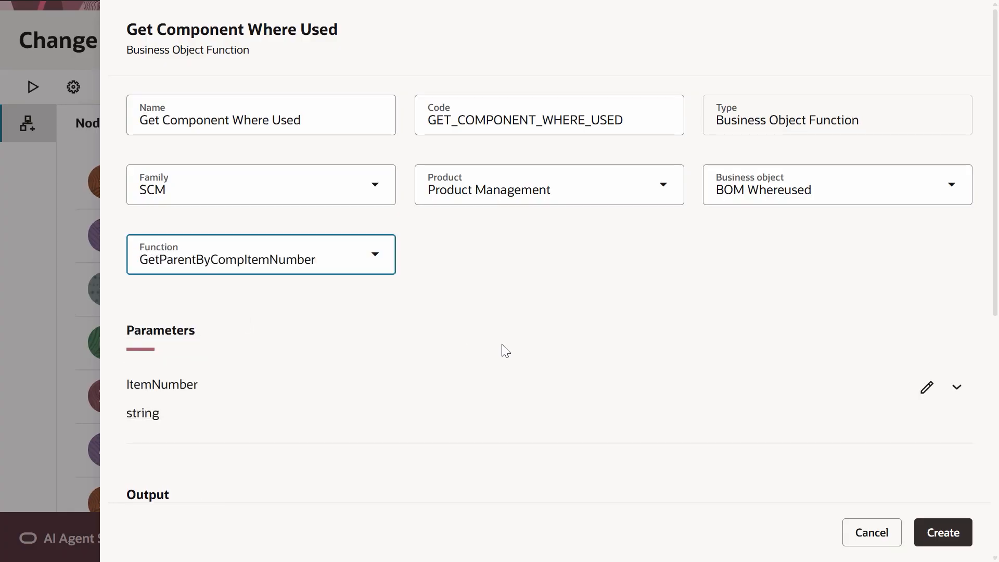
Set ItemNumber to the Item variable and create the Get Component Where Used node
scroll(683, 398, "down", 1)
left_click(929, 319)
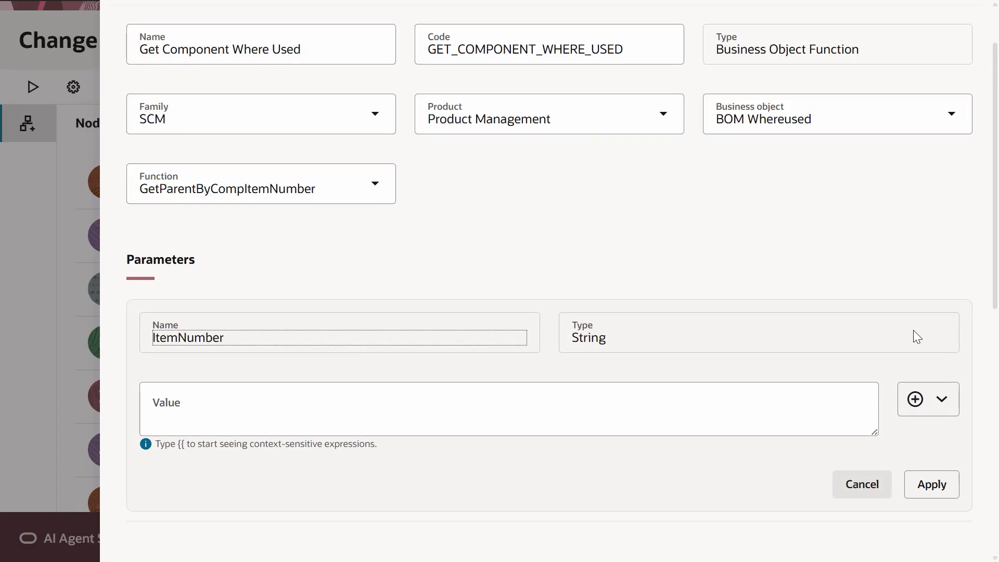
left_click(916, 411)
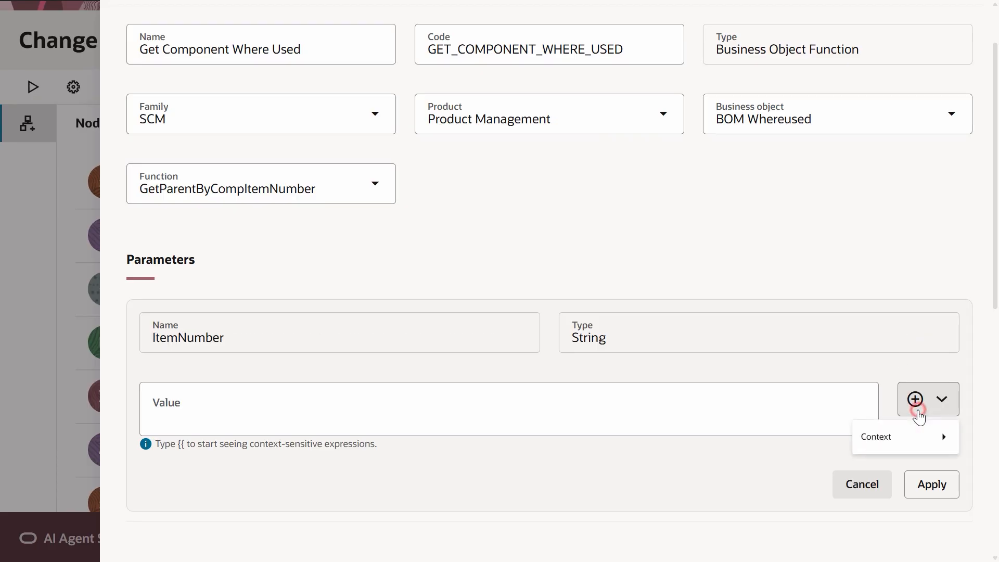
mouse_move(850, 438)
mouse_move(731, 394)
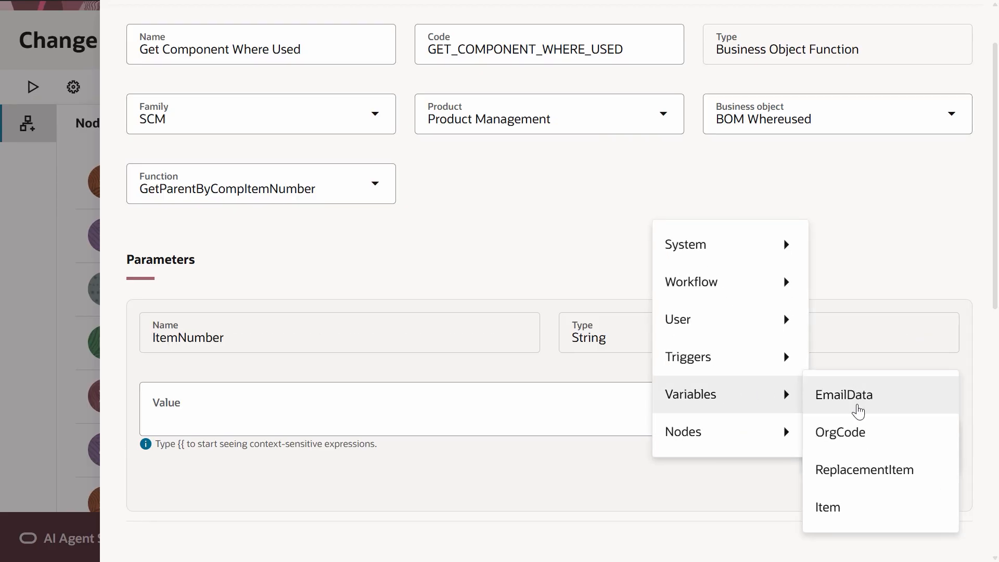
left_click(838, 502)
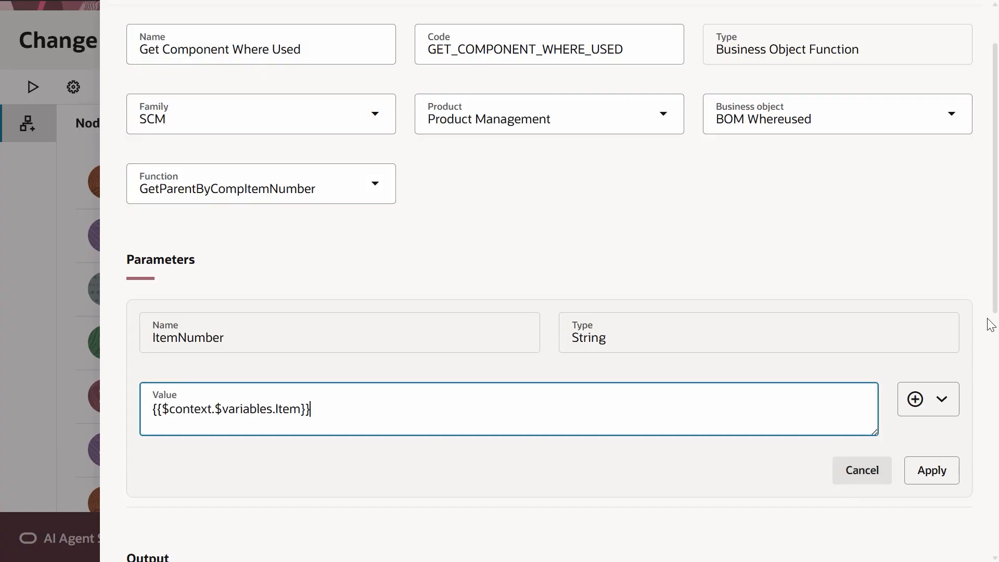
scroll(954, 378, "down", 1)
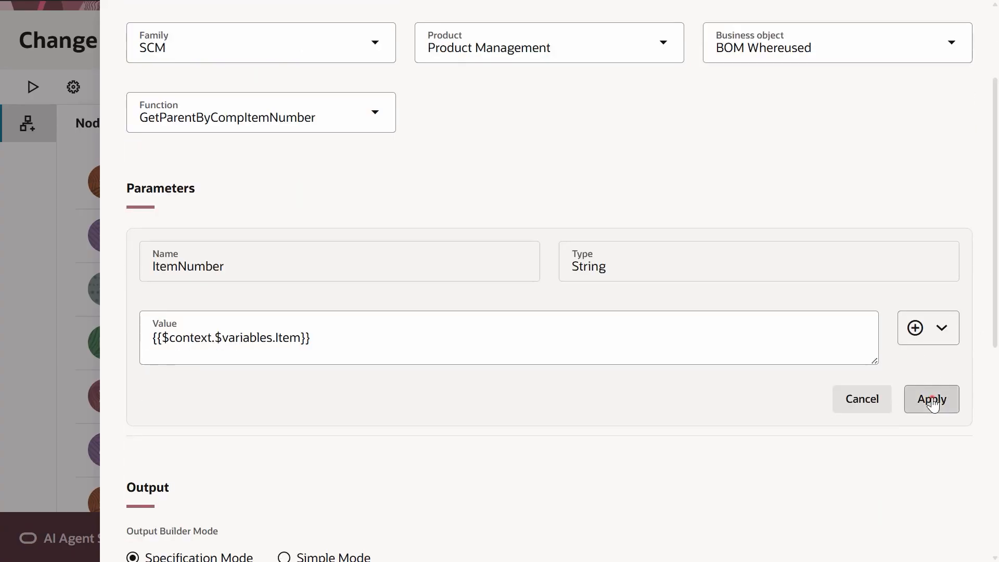
left_click(932, 399)
scroll(375, 352, "down", 8)
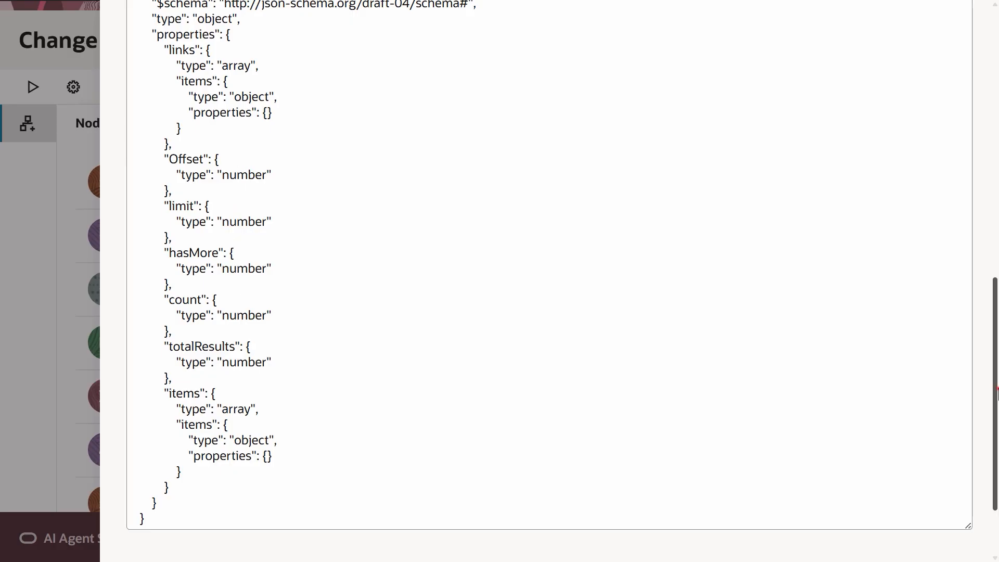
scroll(996, 389, "down", 3)
left_click(946, 531)
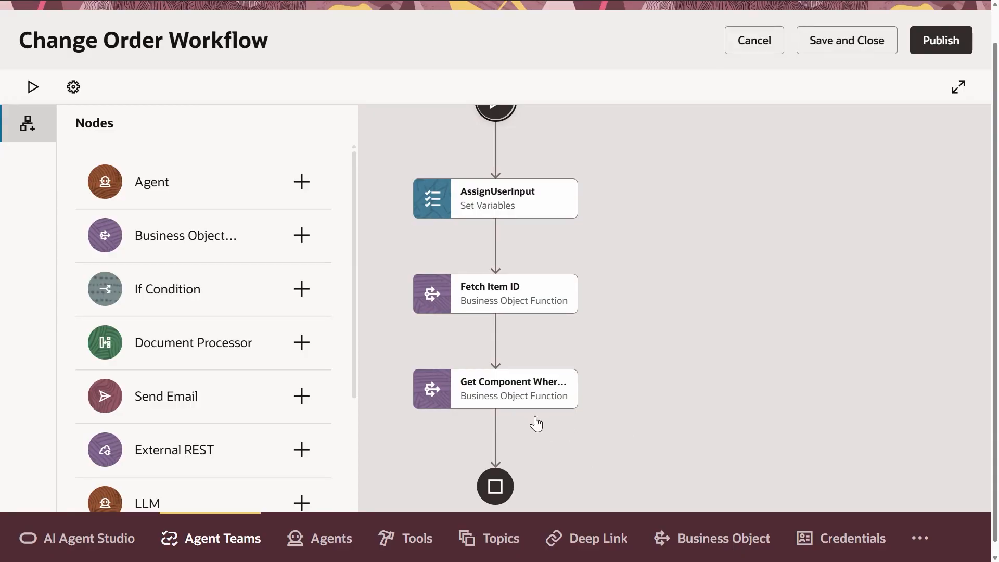
Add an LLM node after Get Component Where Used with the ParentInventoryItemId extraction prompt
mouse_move(517, 407)
left_click(494, 437)
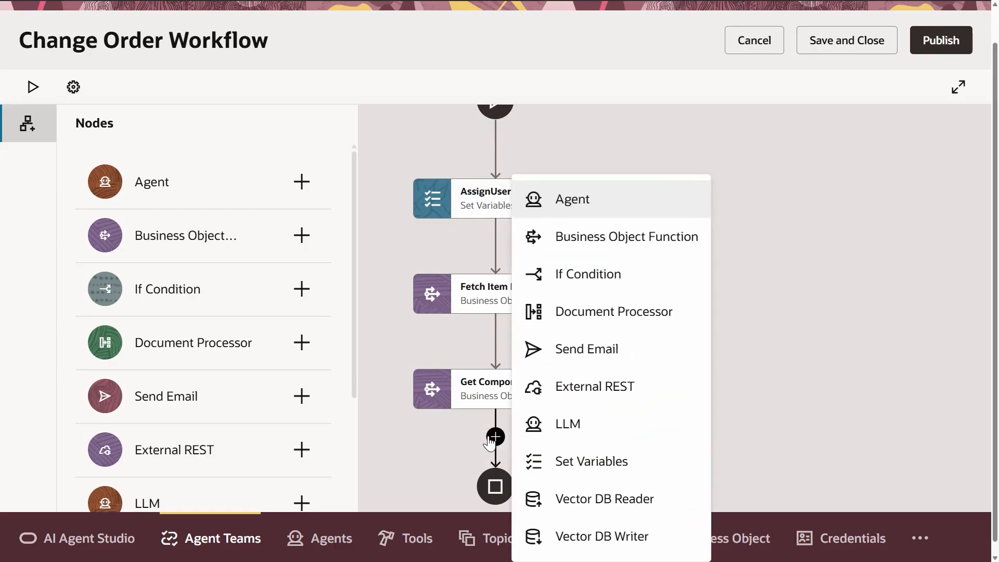
left_click(615, 424)
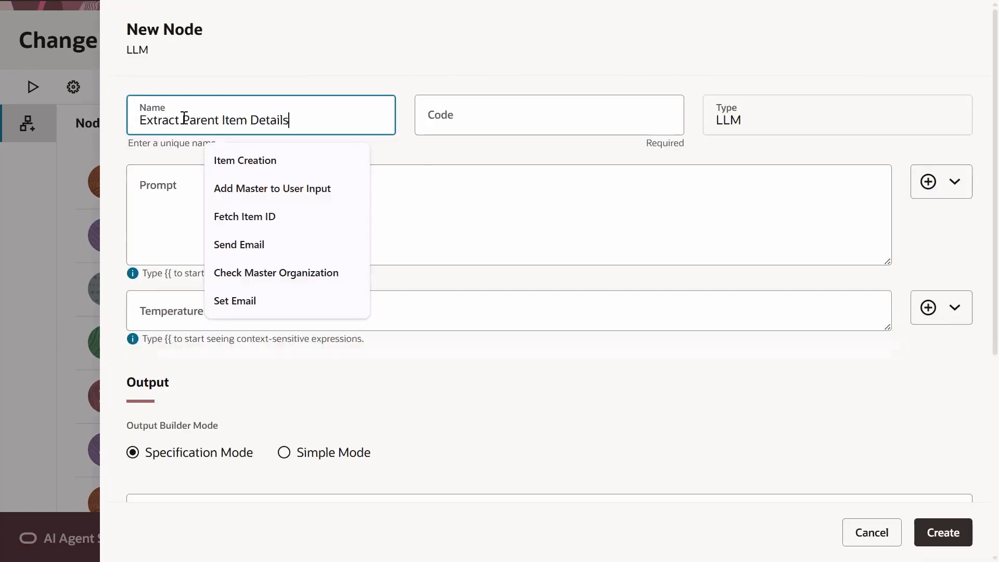
left_click(448, 198)
type("Extract ParentInventoryItemId from {{$context.$nodes.GET_COMPONENT_WHERE_USED.$output}} and if more than 1 found concatenate them using comma as separator.")
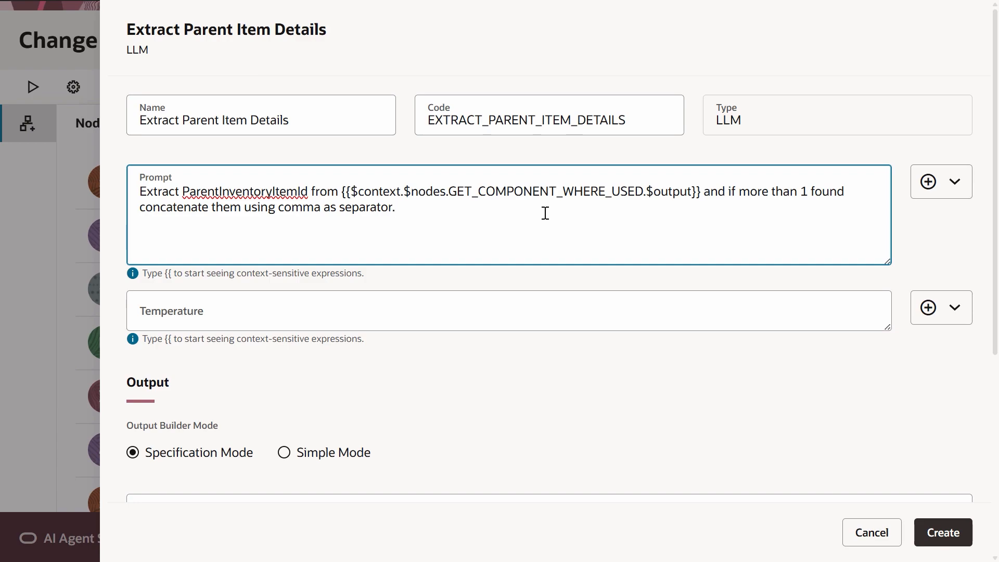
Set the LLM temperature to 0.2 and use Simple Mode for output
left_click(207, 316)
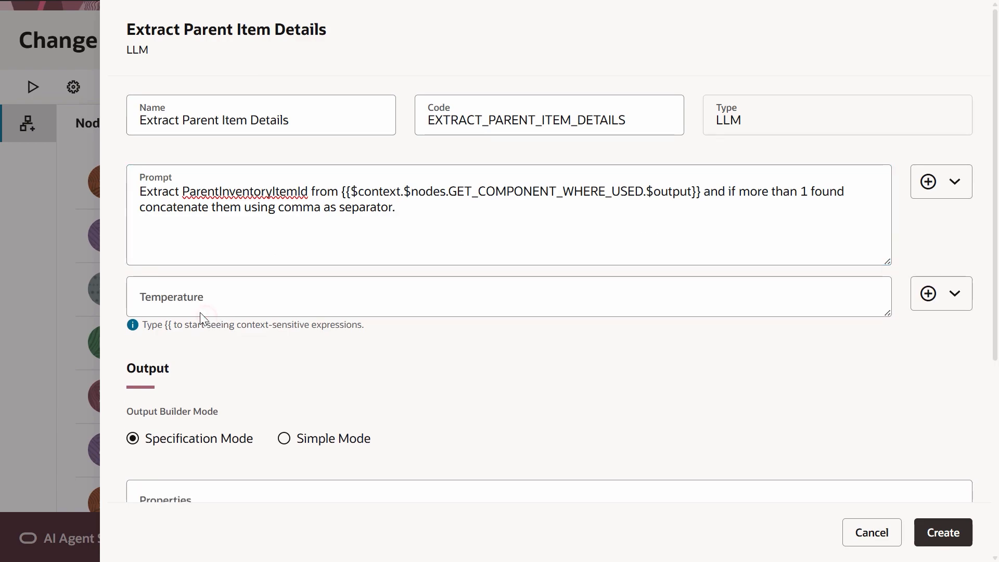
type("0.2")
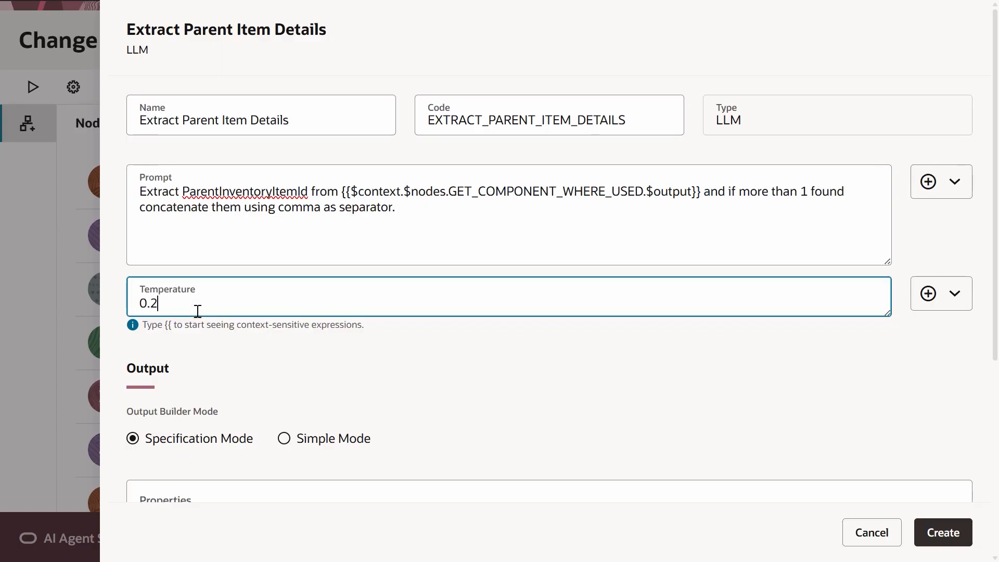
left_click(282, 439)
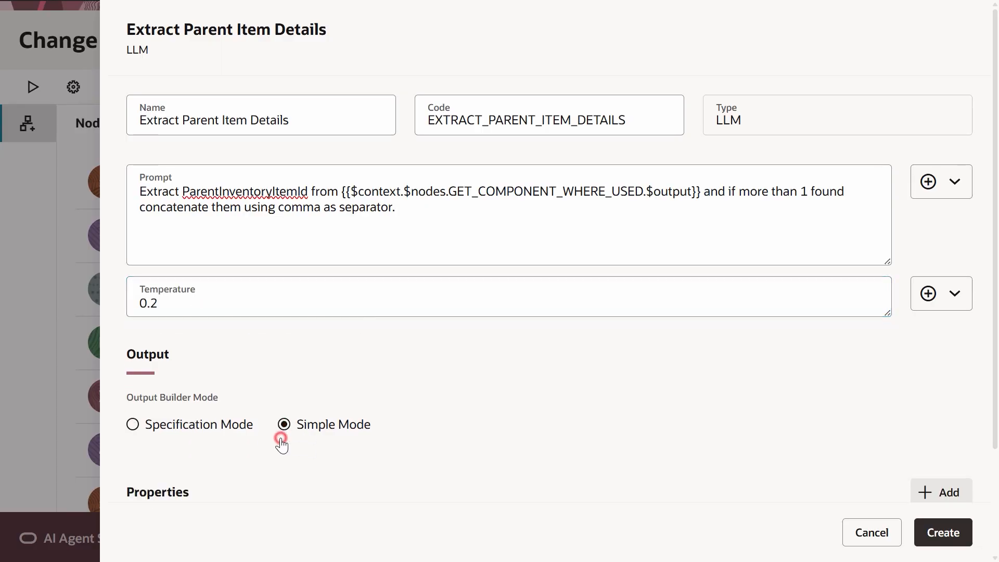
scroll(996, 270, "down", 3)
Add a String output property ParentInventoryItemIds and create the node
left_click(929, 356)
left_click(184, 445)
type("ParentInventoryItemIds")
left_click(670, 426)
type("S")
left_click(594, 488)
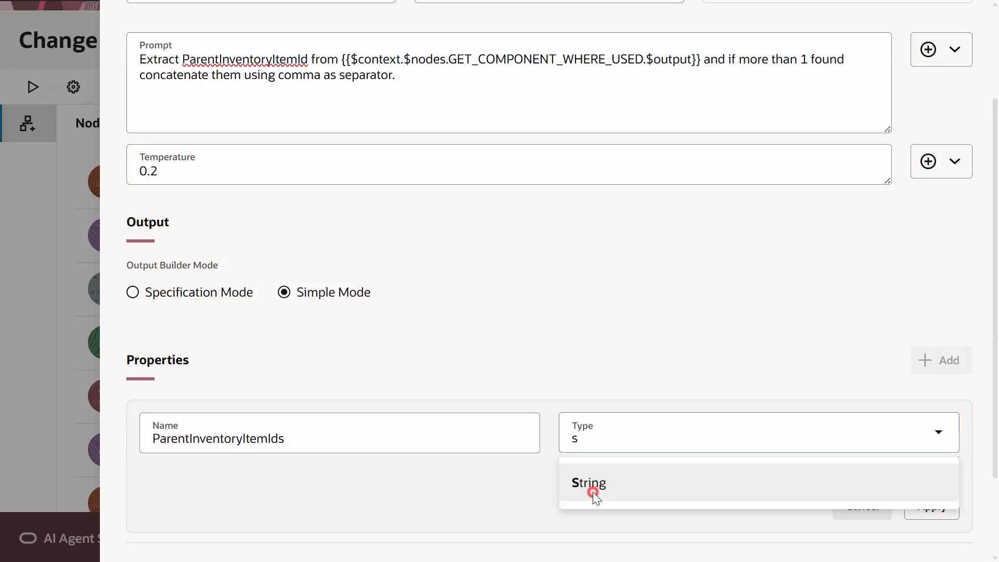
scroll(963, 416, "down", 2)
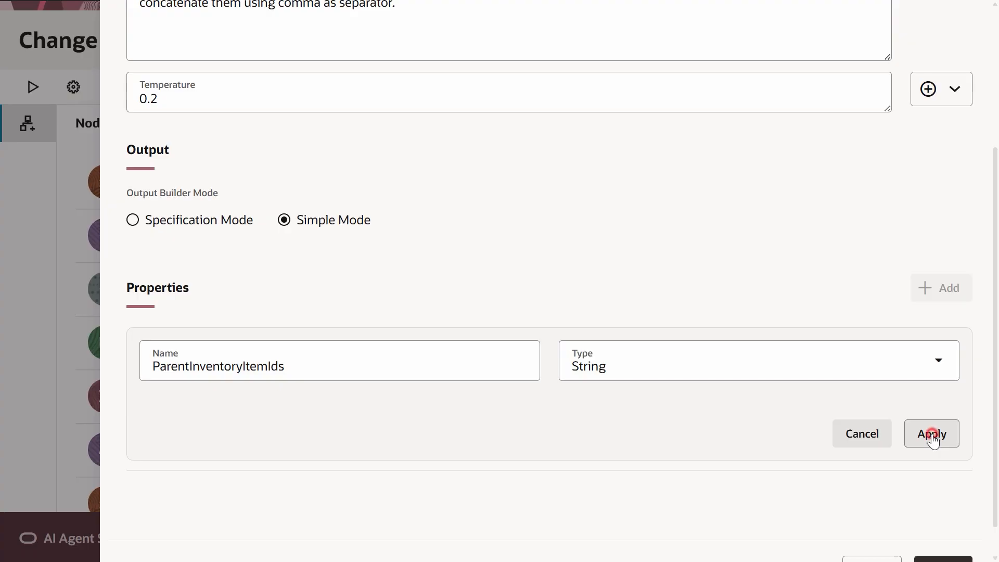
left_click(932, 436)
left_click(935, 535)
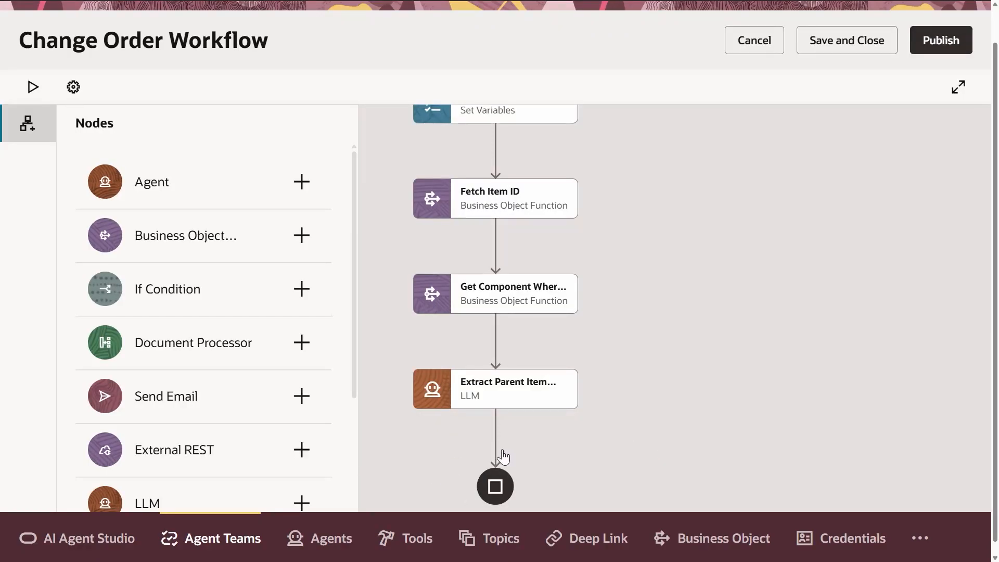
Create an If Condition named Check Affected Items testing ParentInventoryItemIds != ''
mouse_move(495, 447)
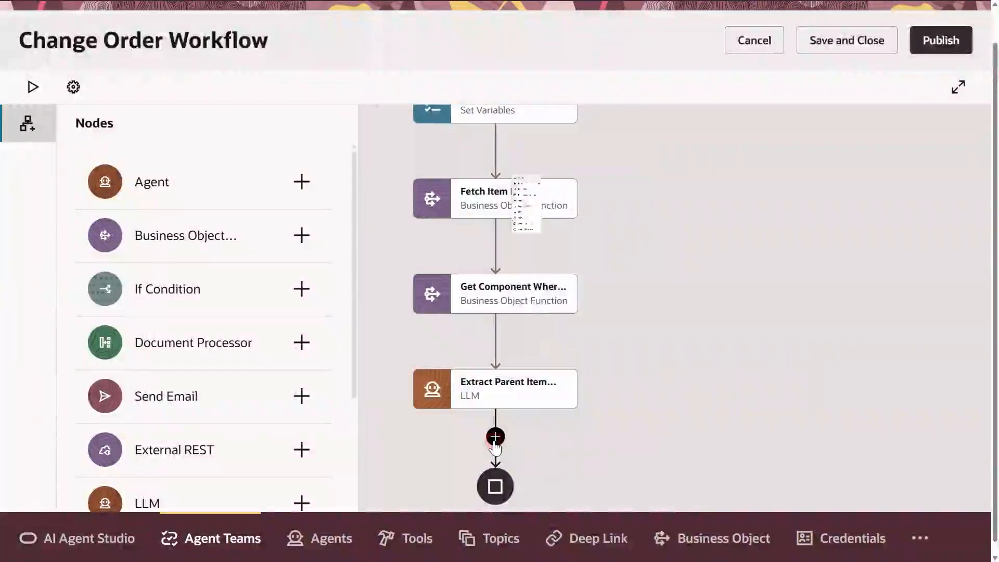
left_click(495, 444)
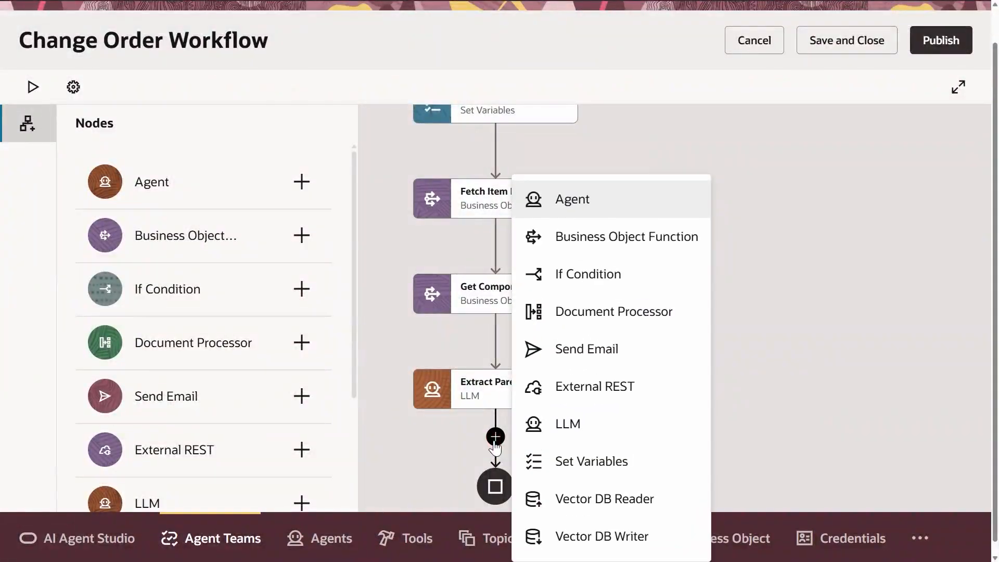
left_click(621, 281)
left_click(282, 111)
type("Check Affected Items")
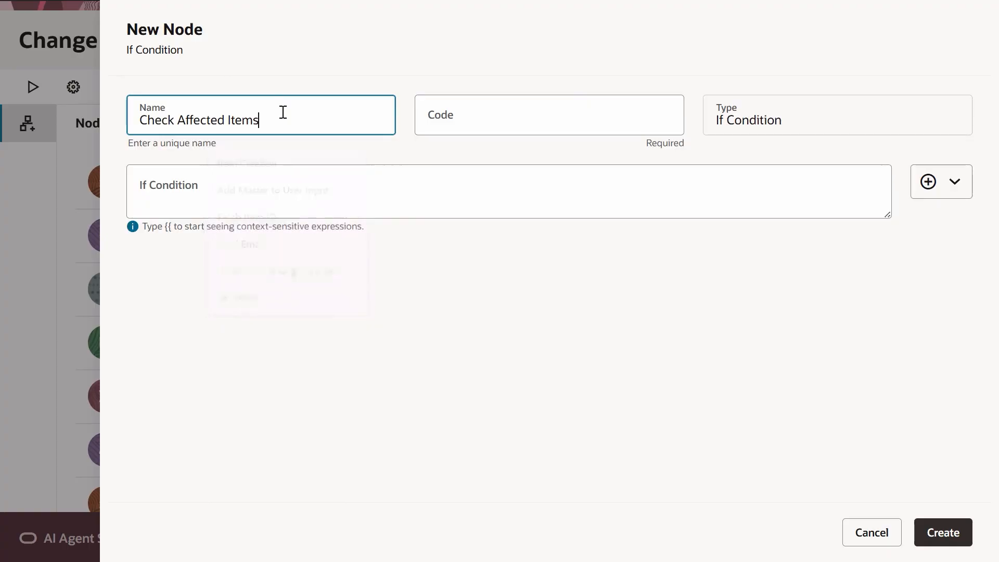
left_click(323, 190)
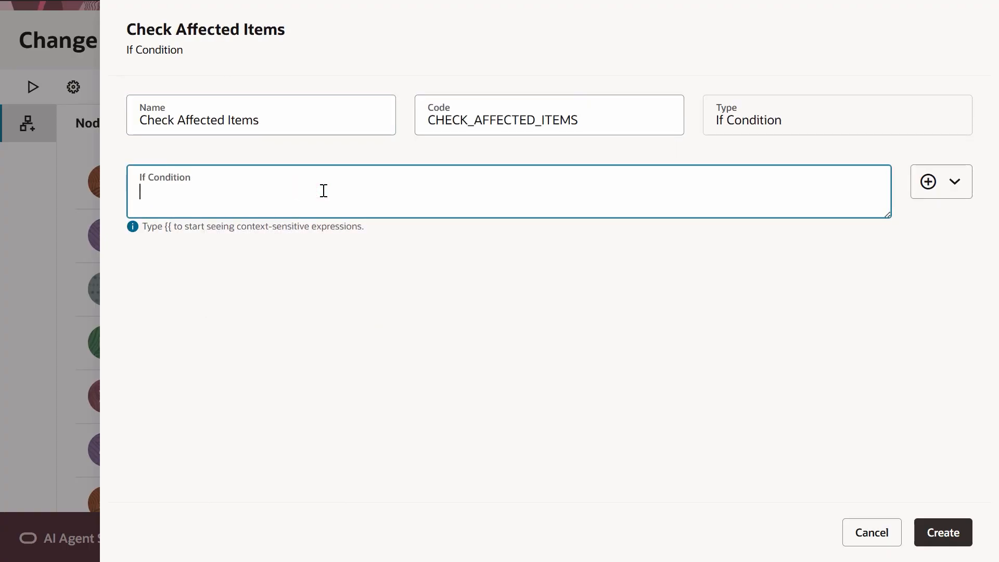
type("{{$context.$nodes.EXTRACT_PARENT_ITEM_DETAILS.$output.ParentInventoryItemIds != ''}}")
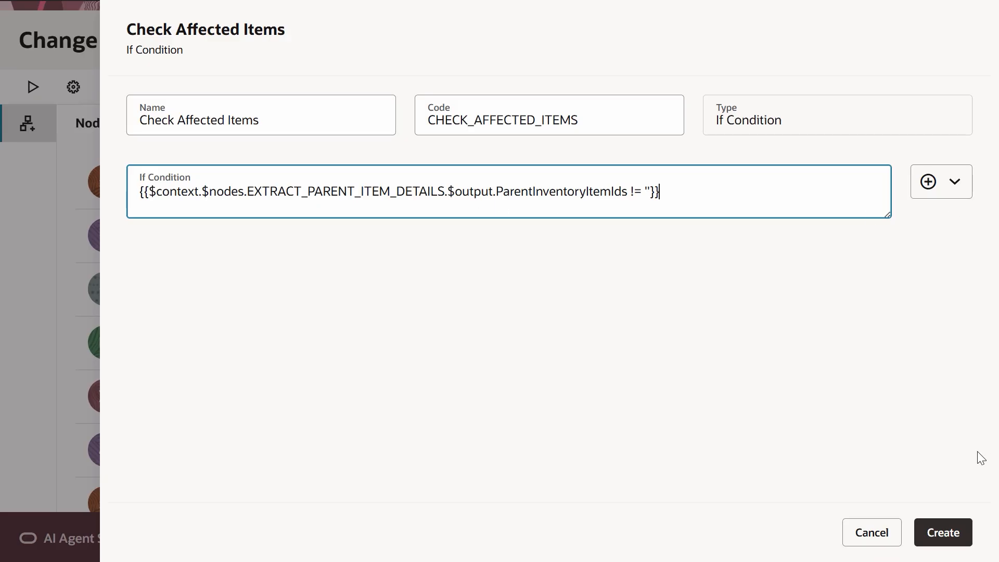
left_click(956, 527)
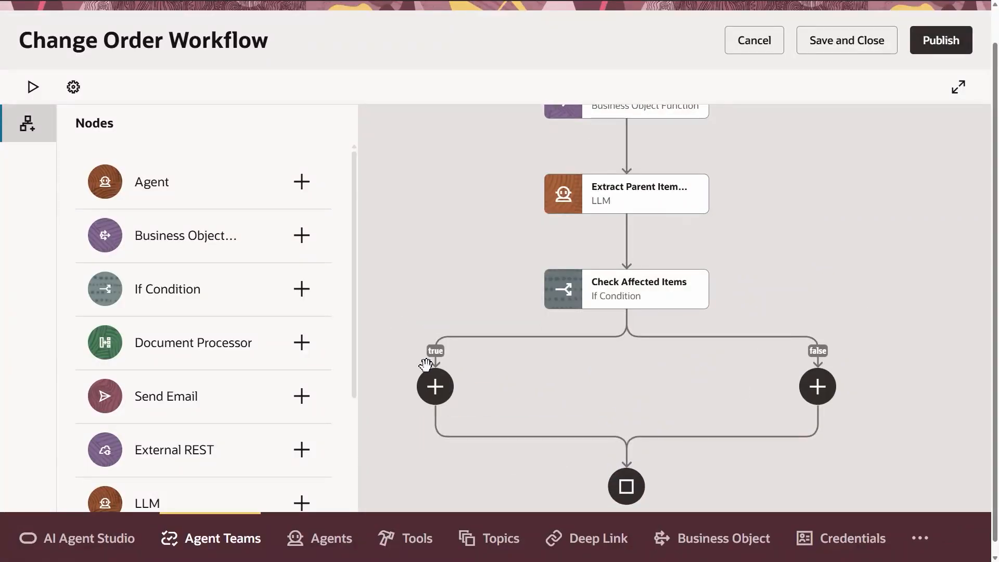
Add a Business Object Function node named 'Create Change Order' on the true branch
left_click(436, 387)
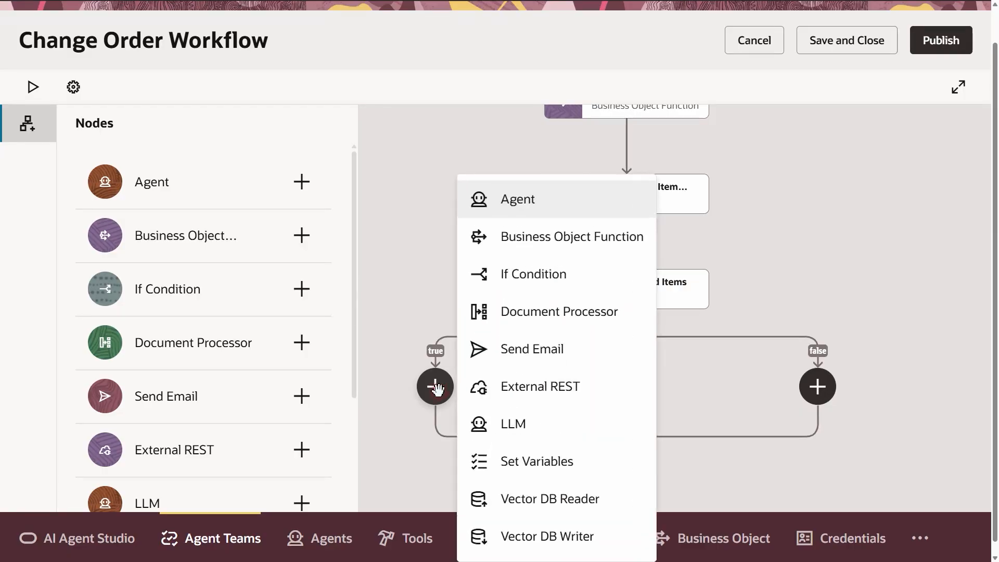
left_click(551, 238)
left_click(234, 123)
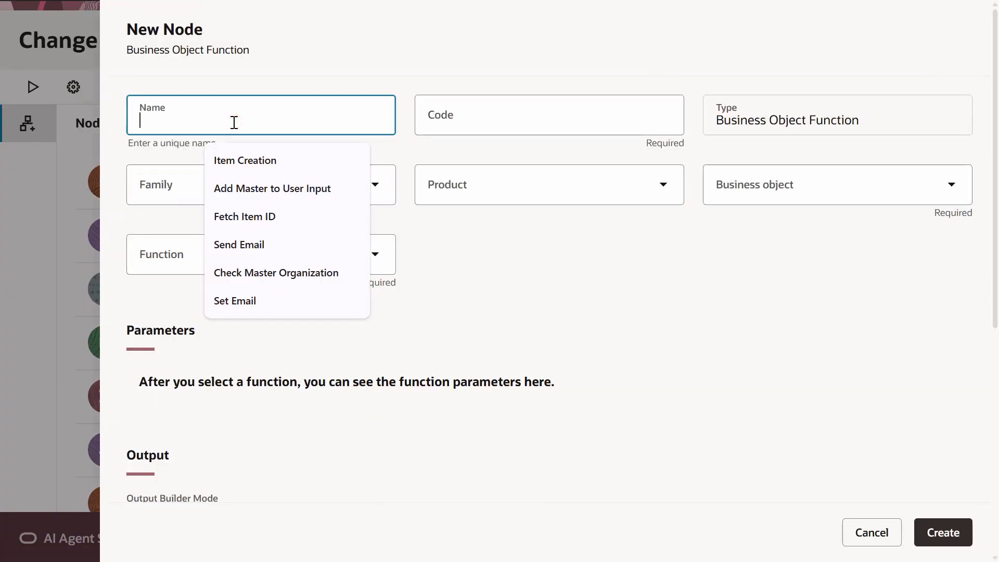
type("Create Change Order")
left_click(583, 241)
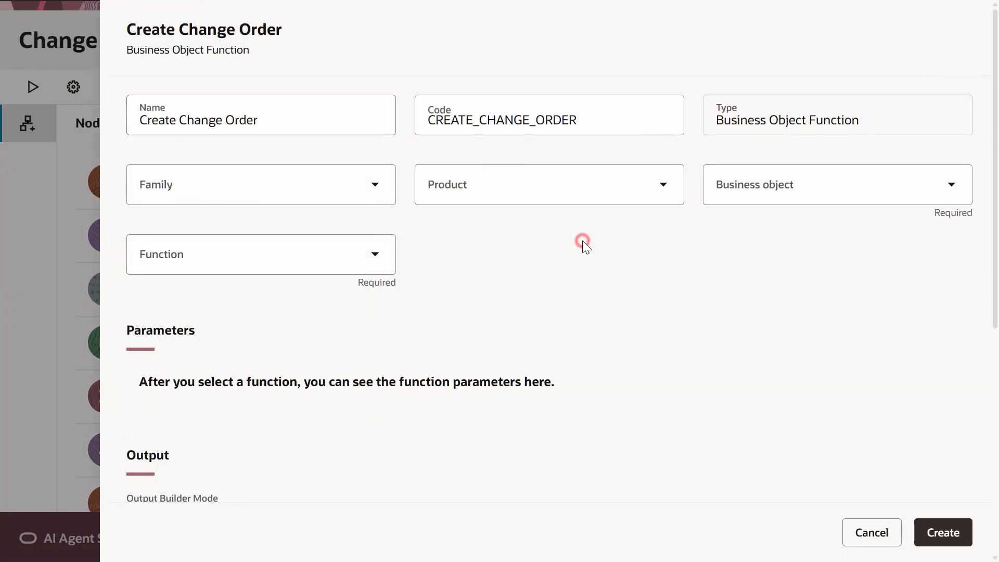
Target family SCM, product Product Management, business object Create Change Order
left_click(244, 177)
type("scm")
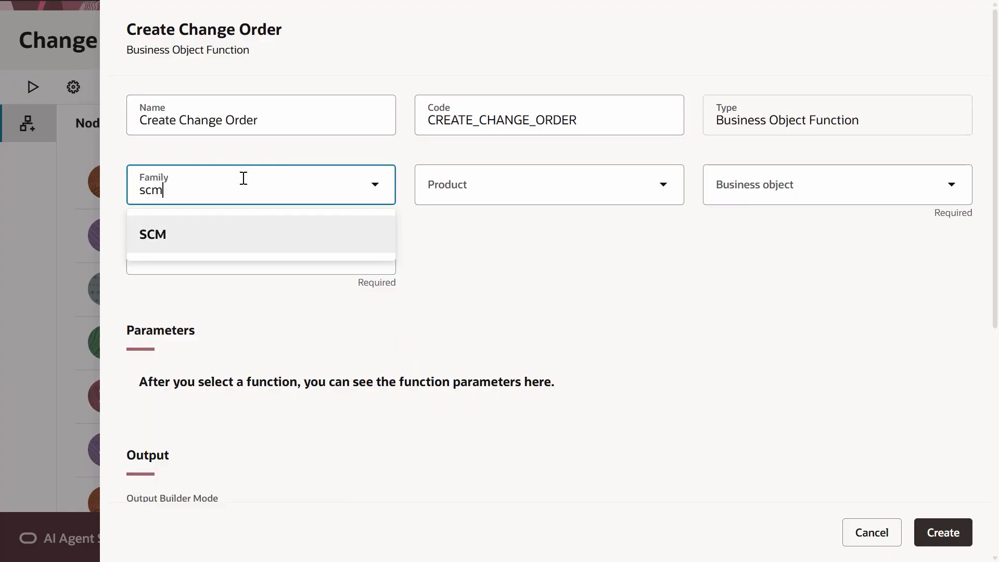
left_click(163, 242)
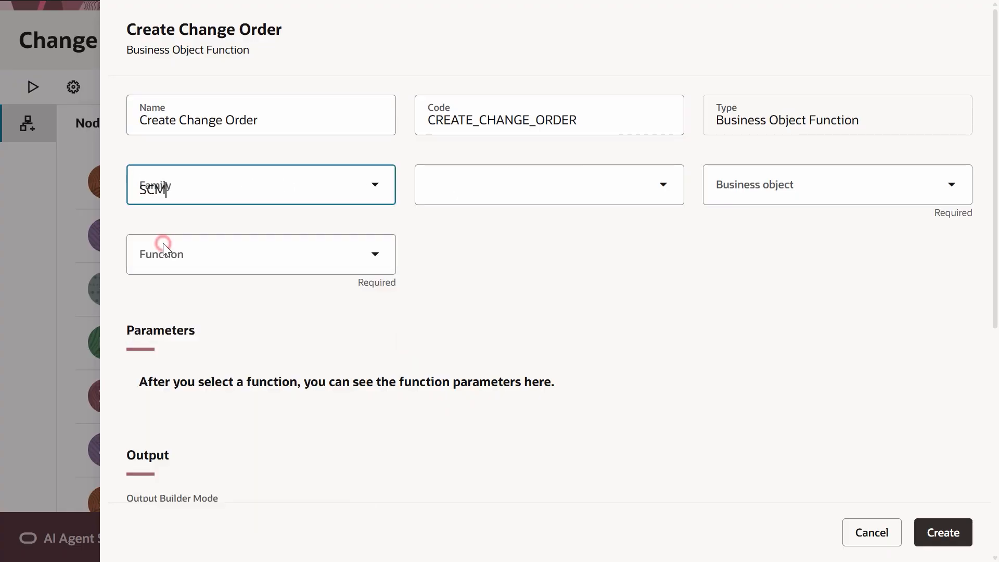
left_click(492, 192)
type("pro")
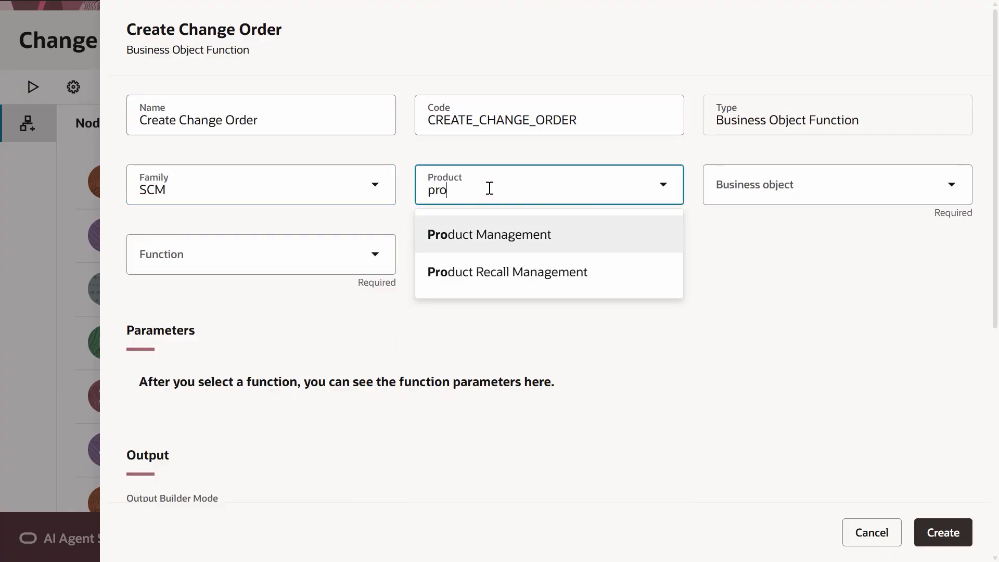
left_click(493, 237)
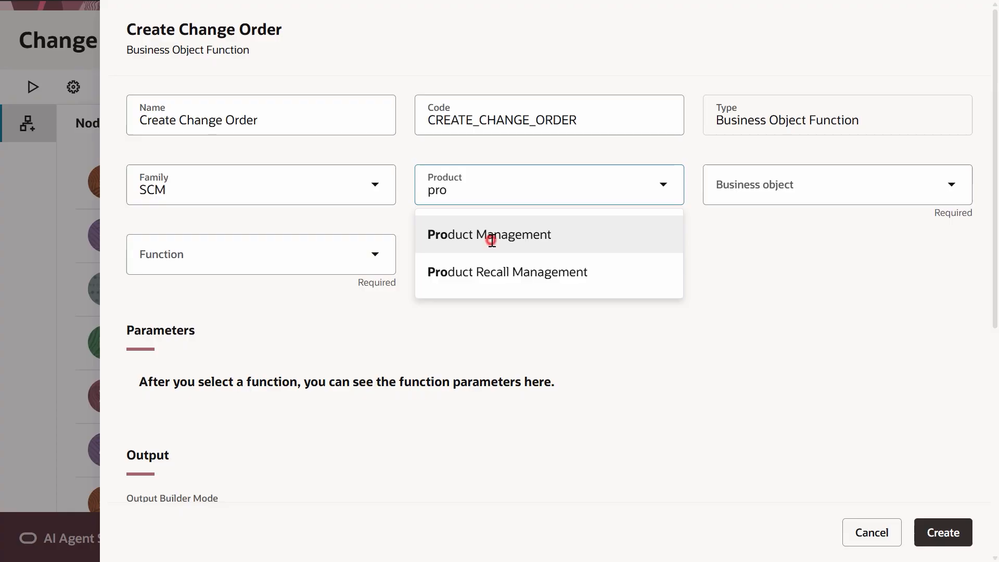
left_click(836, 192)
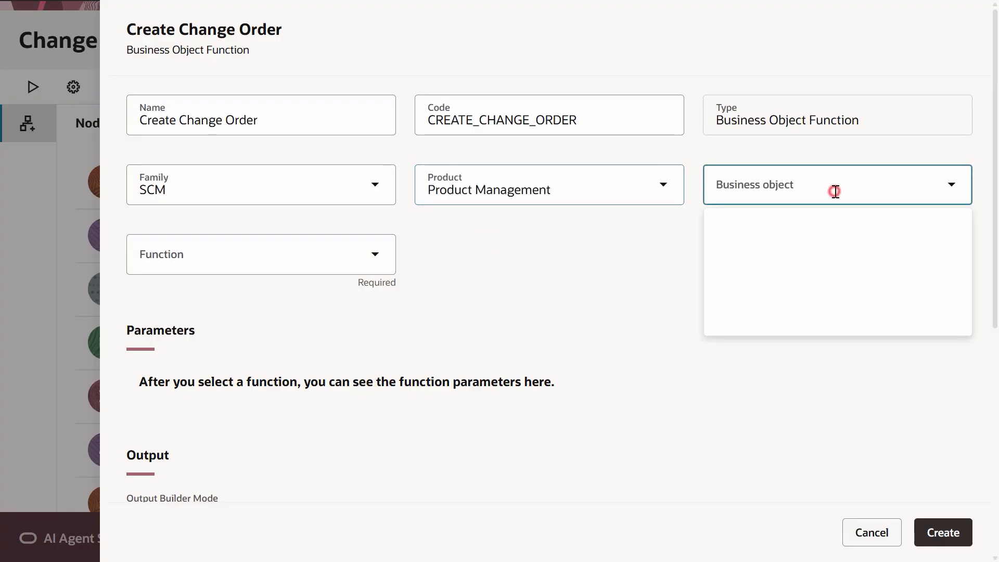
type("C")
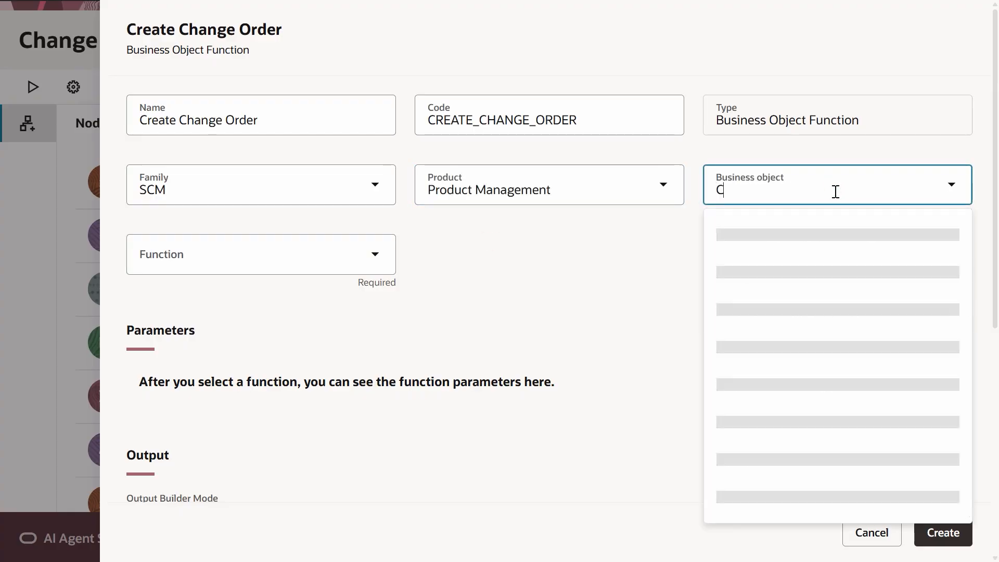
type("reate Chang")
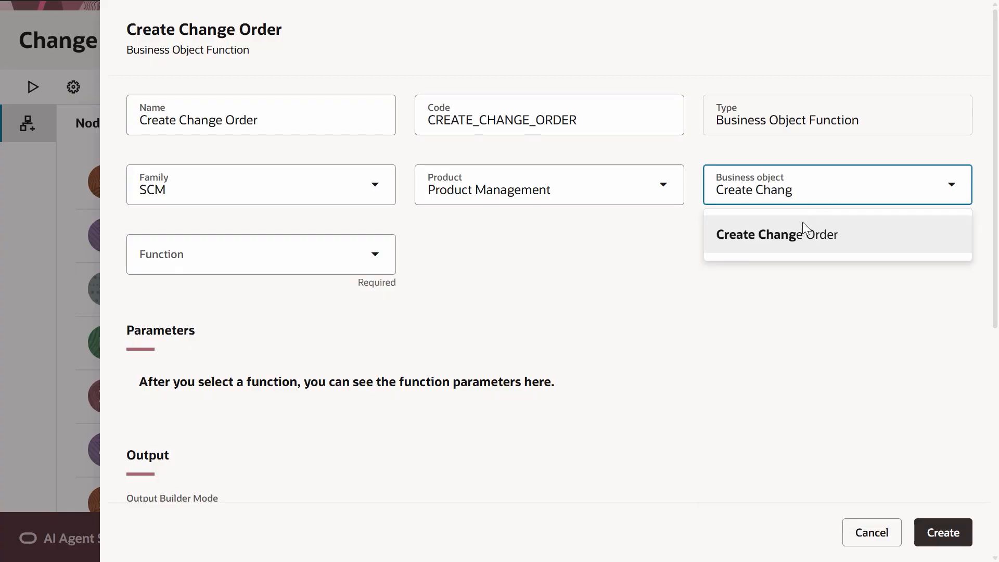
left_click(793, 245)
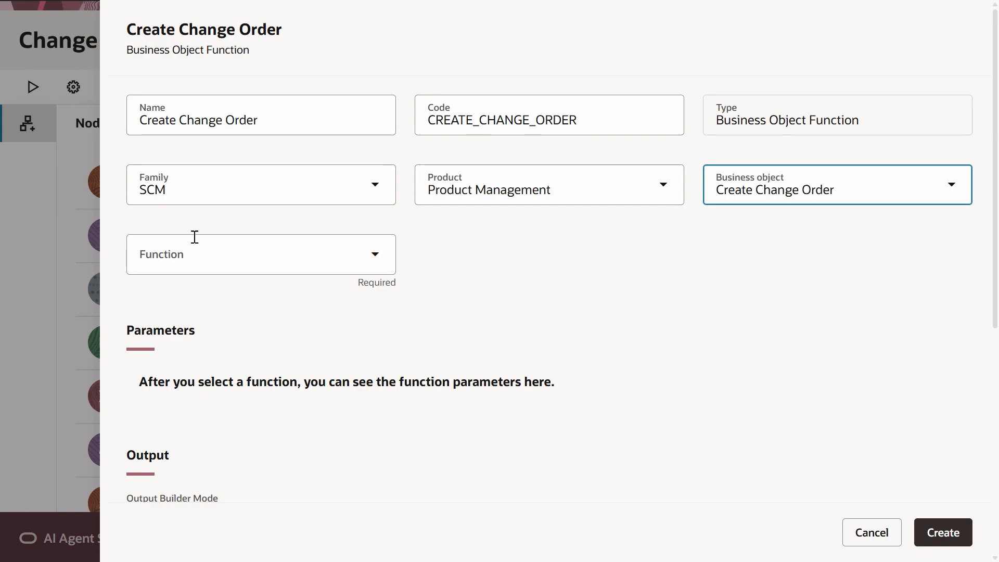
left_click(194, 257)
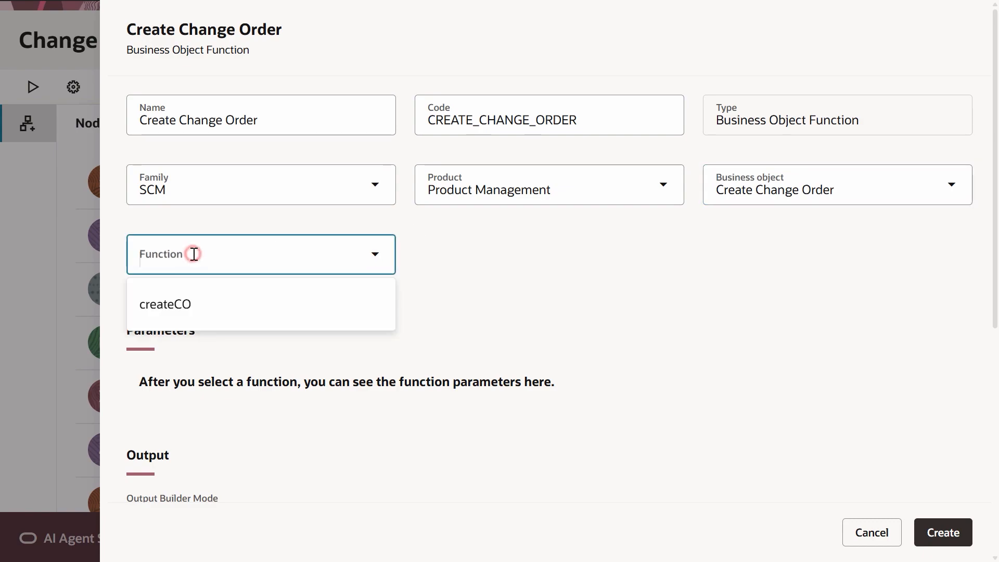
Pick function createCO, set OrgCode to {{$context.$variables.OrgCode}}, and create the node
left_click(180, 292)
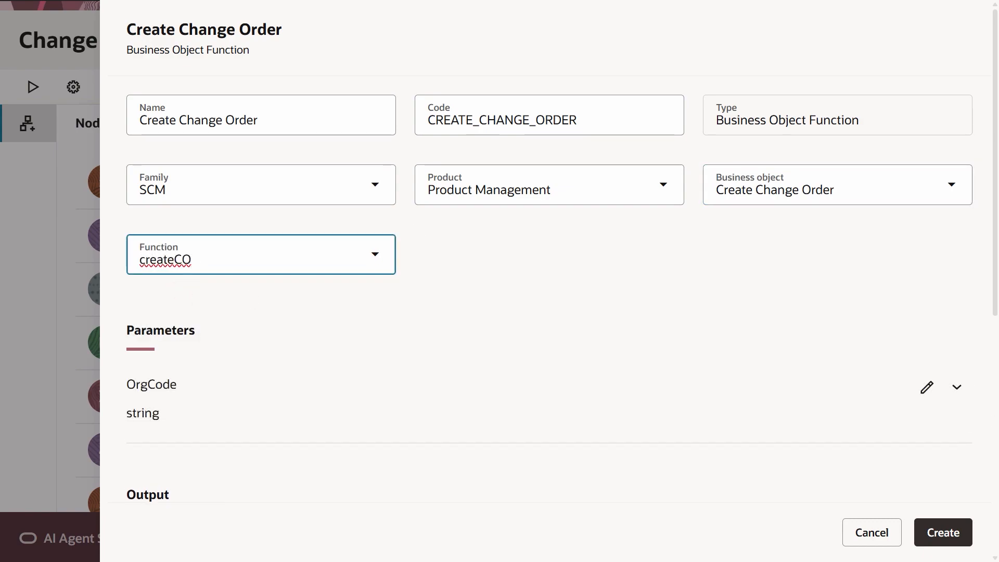
left_click(926, 387)
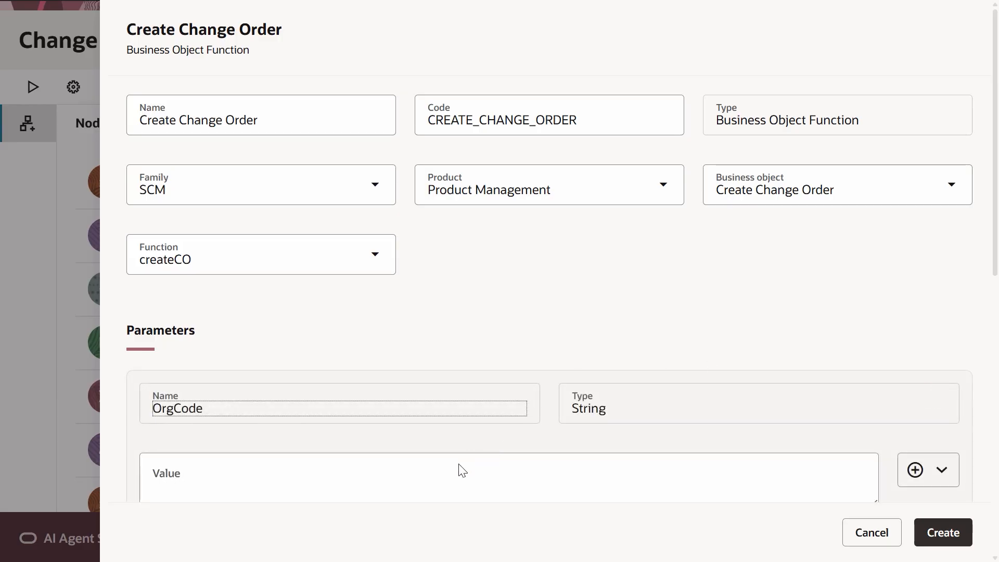
left_click(204, 479)
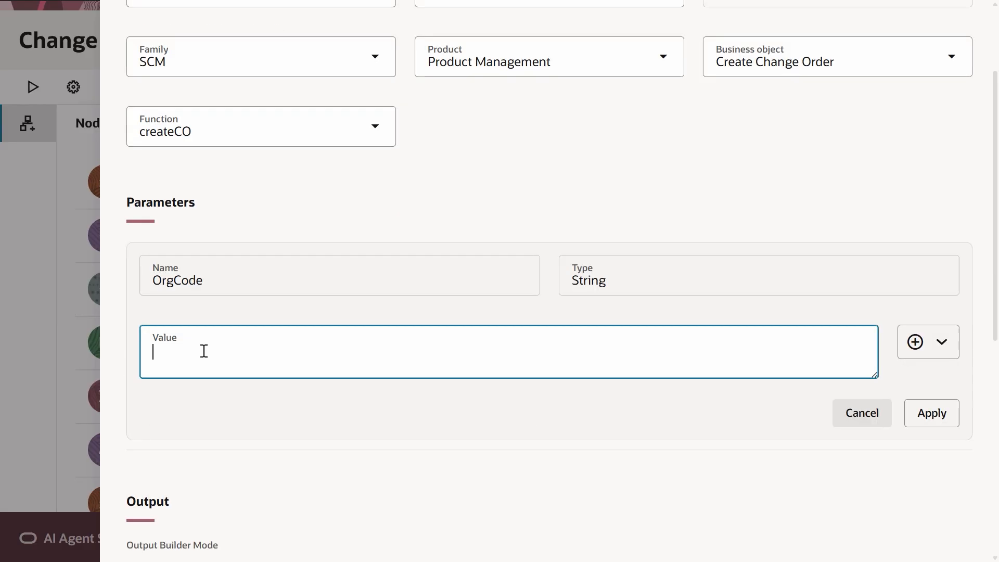
type("{{$context.$variables.OrgCode}}")
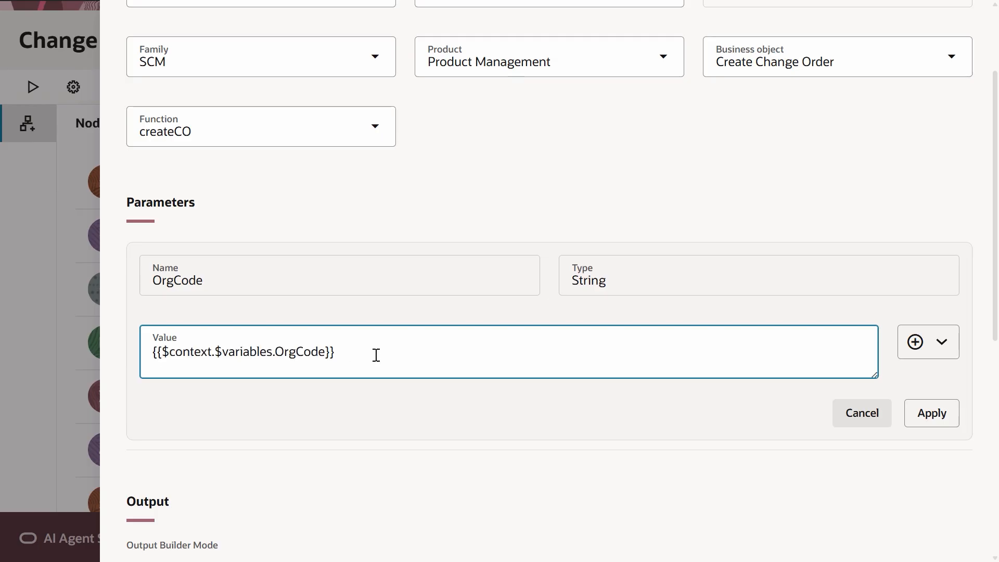
left_click(935, 419)
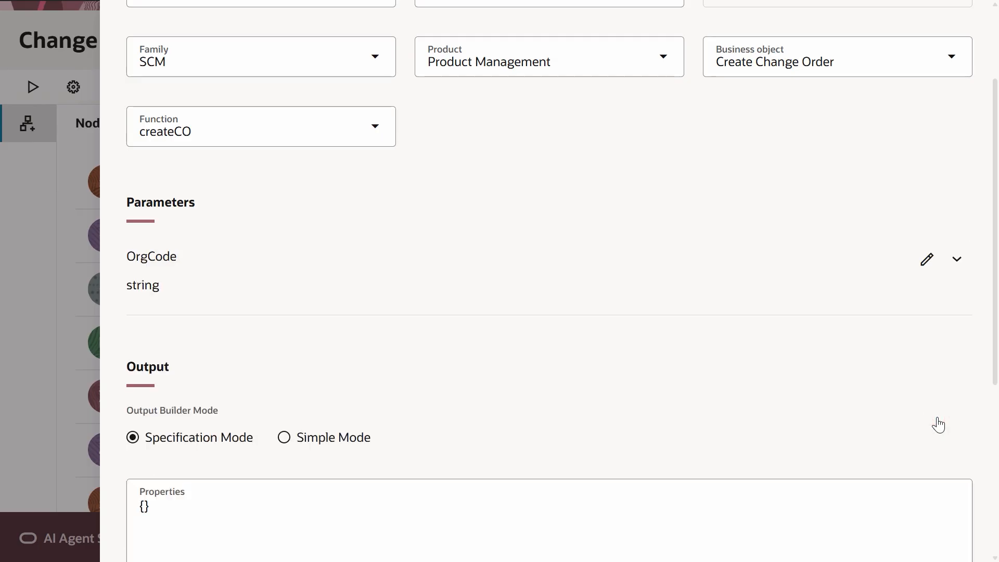
scroll(366, 358, "down", 3)
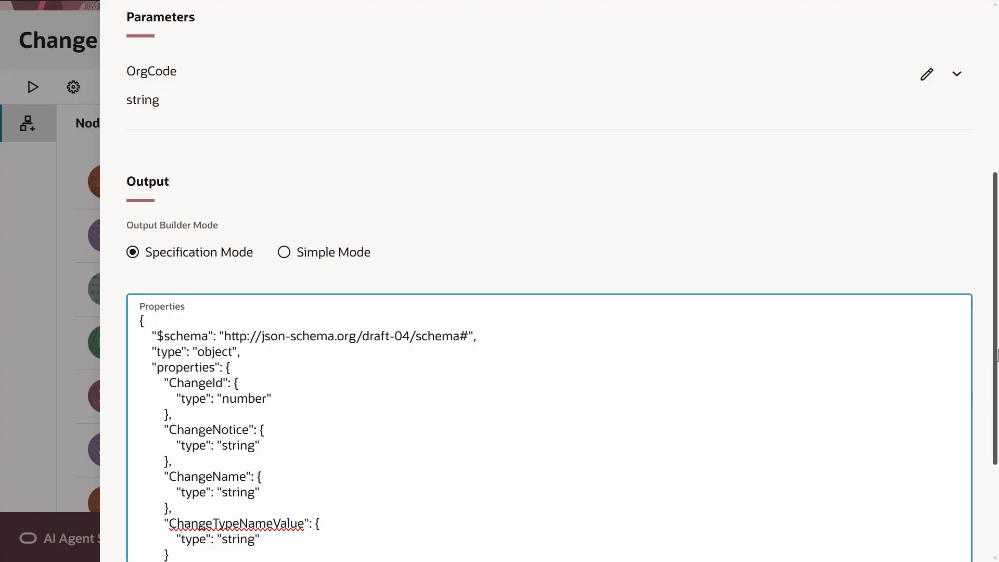
scroll(997, 343, "down", 3)
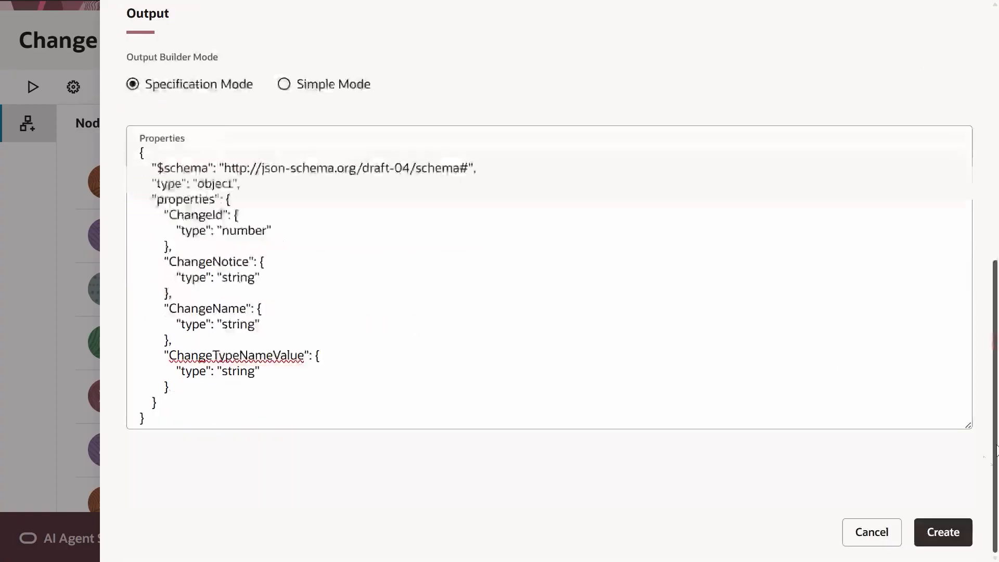
left_click(943, 533)
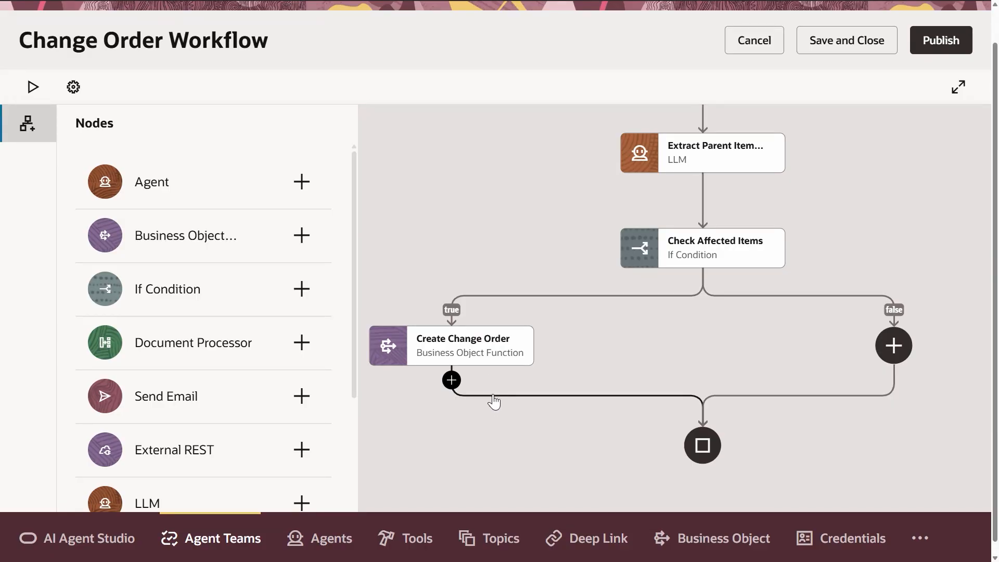
Add a Business Object Function node named 'Get Parent Item Information' below Create Change Order
left_click(451, 383)
left_click(597, 259)
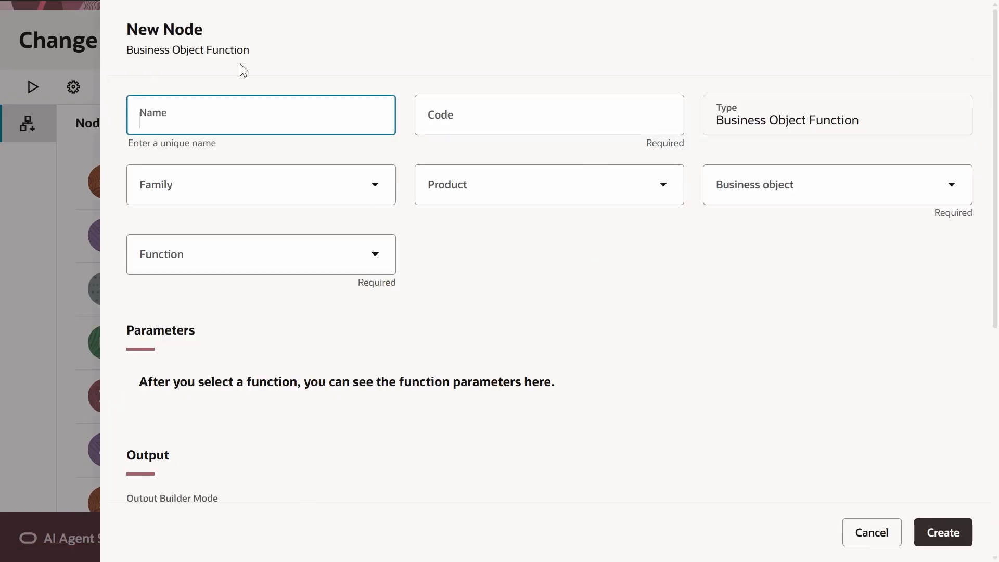
left_click(205, 111)
type("Get Parent Item Information")
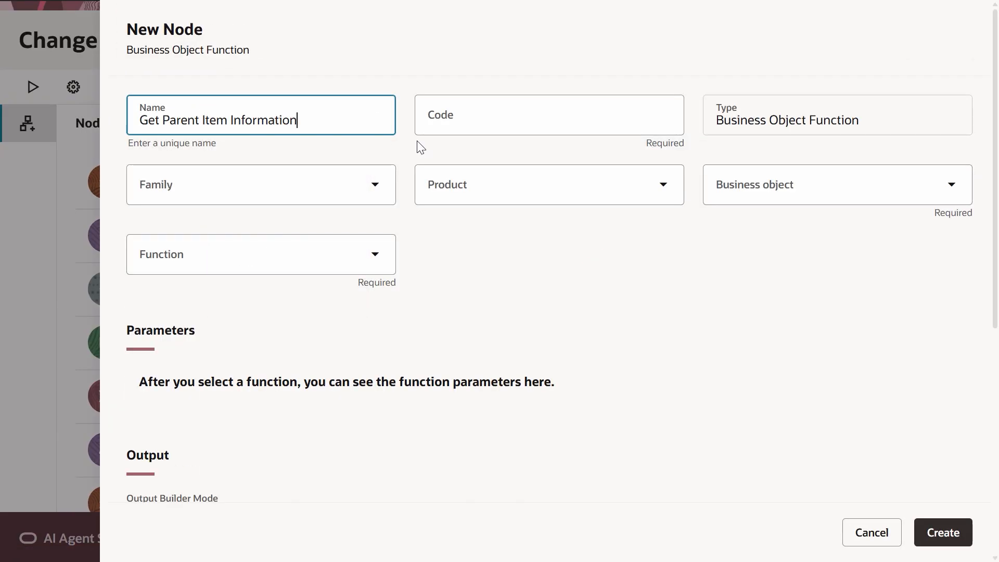
Point it at SCM, Product Management, Get Parent Class and Rev with function getClassAndRev
left_click(336, 178)
type("scm")
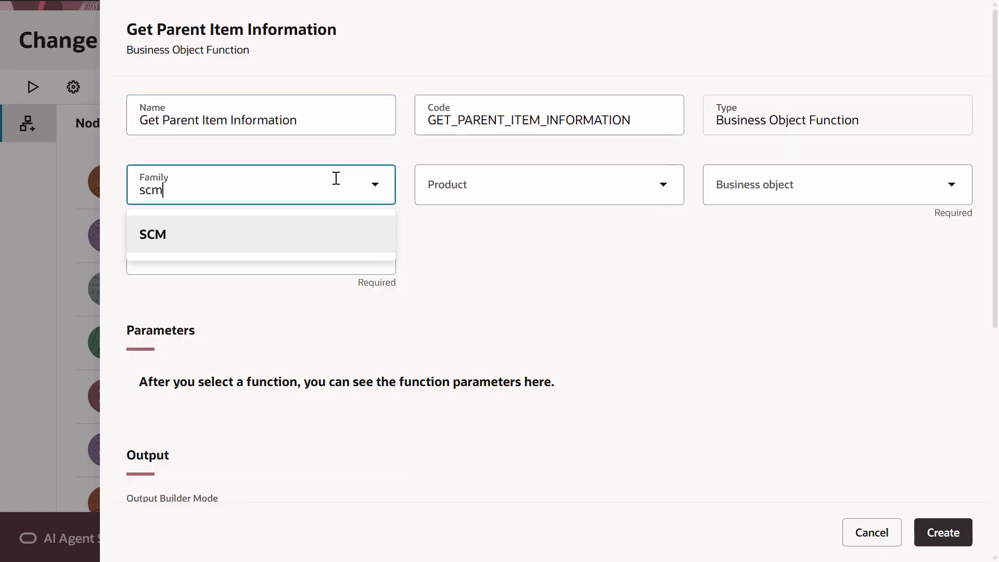
left_click(451, 179)
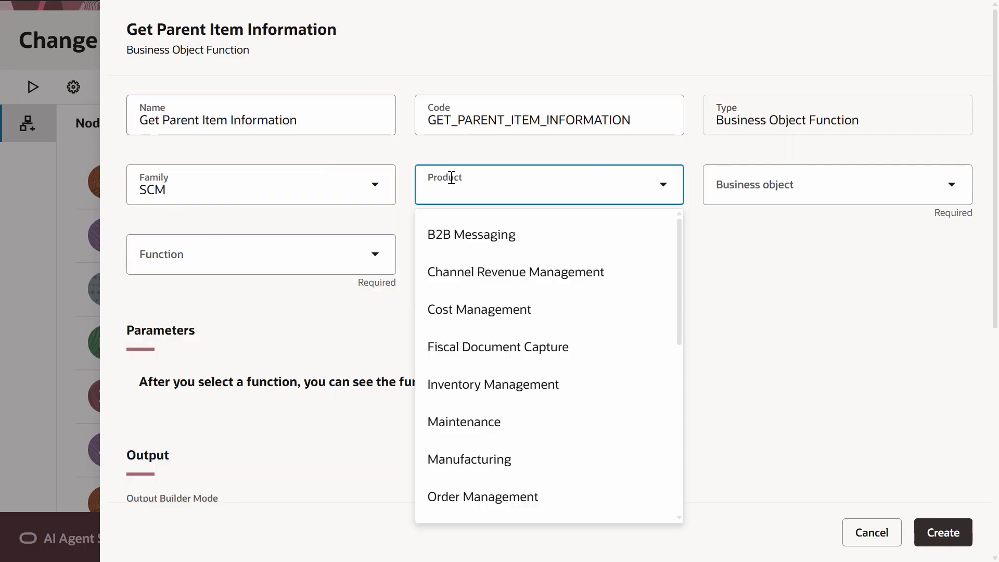
type("pr")
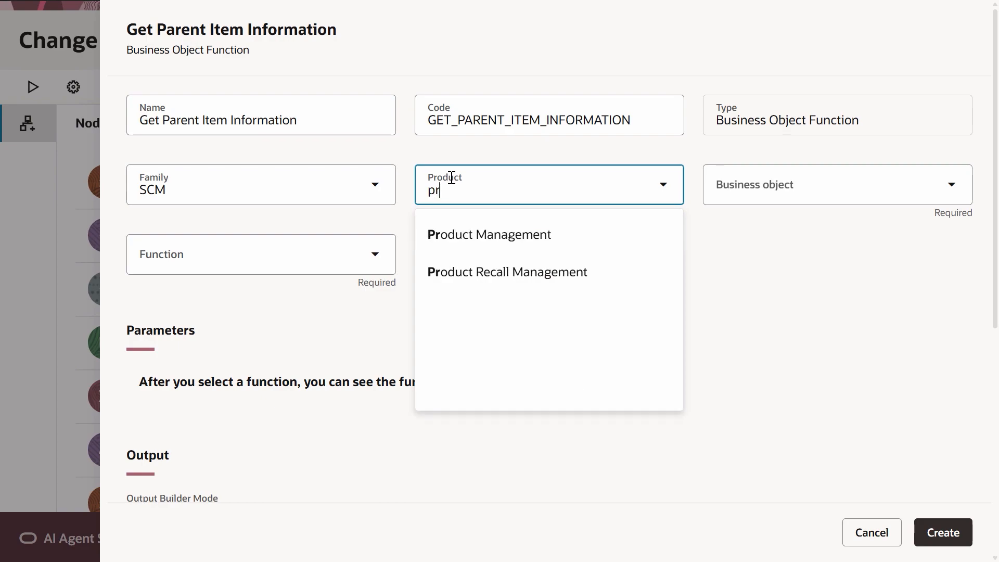
left_click(476, 235)
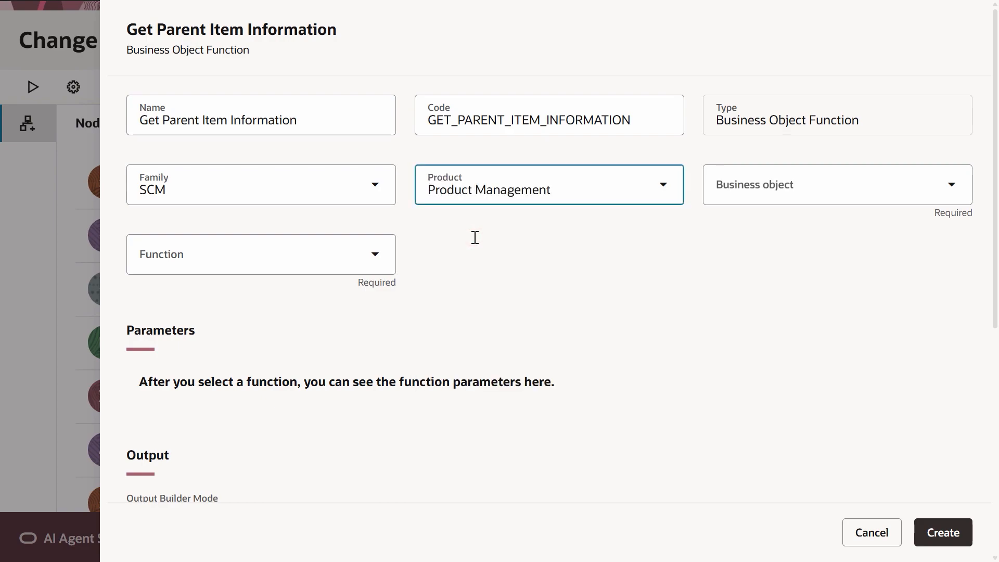
left_click(773, 192)
type("Get Par")
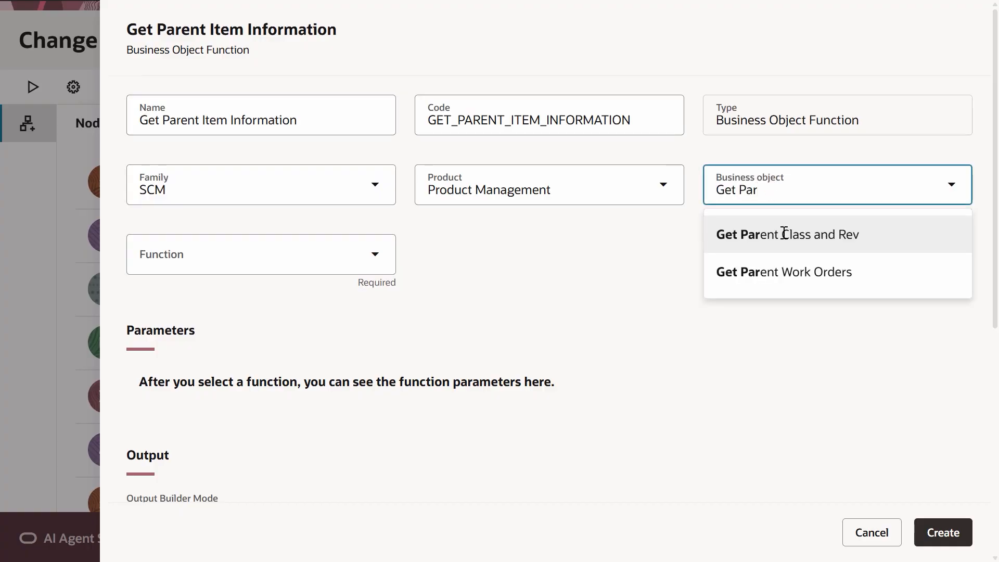
left_click(784, 233)
left_click(208, 248)
left_click(209, 301)
scroll(572, 291, "down", 2)
Fill ParentItemIds with the parent item ids expression and OrgCode with the workflow variable, then create
left_click(926, 268)
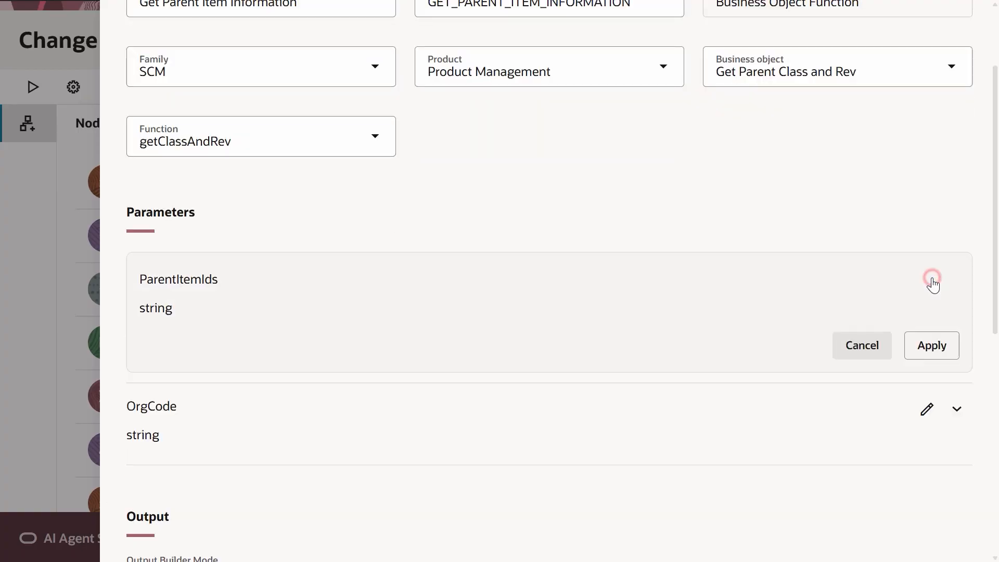
left_click(673, 363)
type("{{$context.$nodes.EXTRACT_PARENT_ITEM_DETAILS.$output.ParentInventoryItemIds}}")
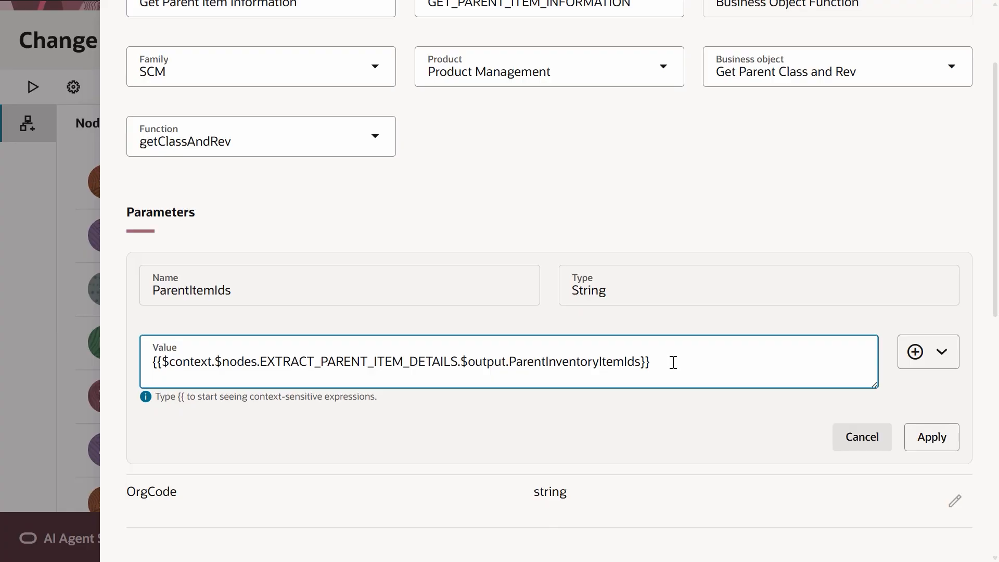
left_click(934, 436)
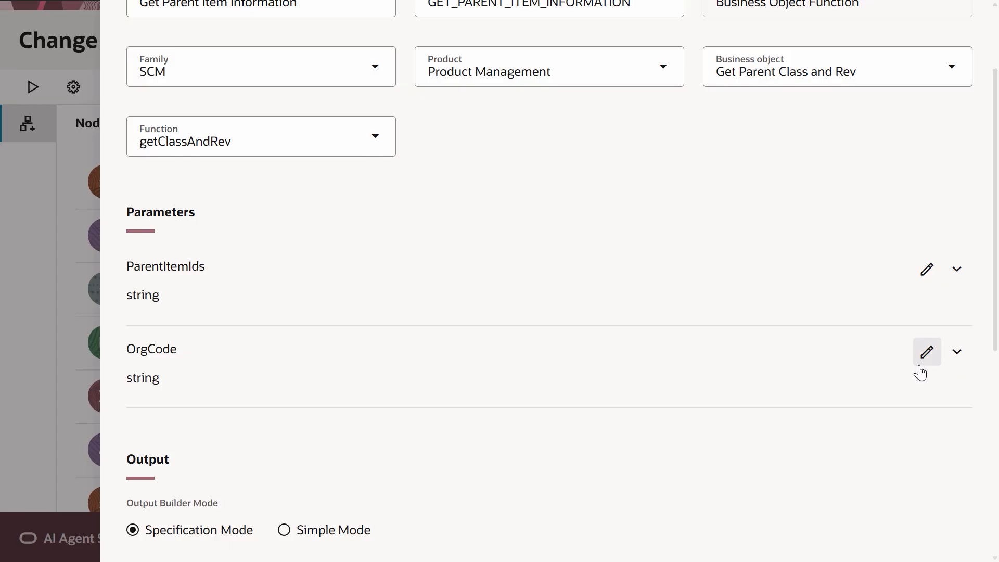
left_click(919, 367)
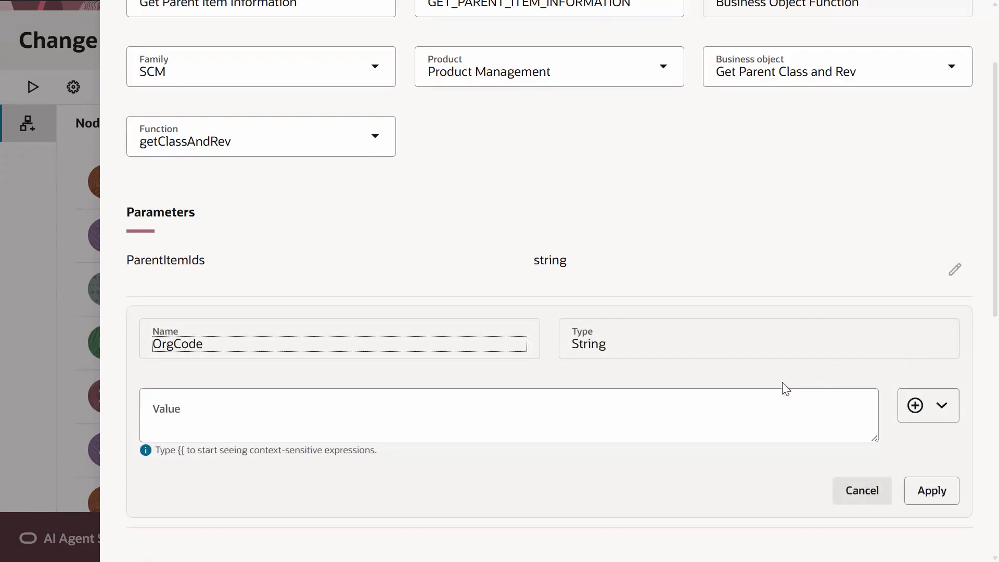
left_click(687, 428)
type("{{$context.$variables.OrgCode}}")
left_click(932, 492)
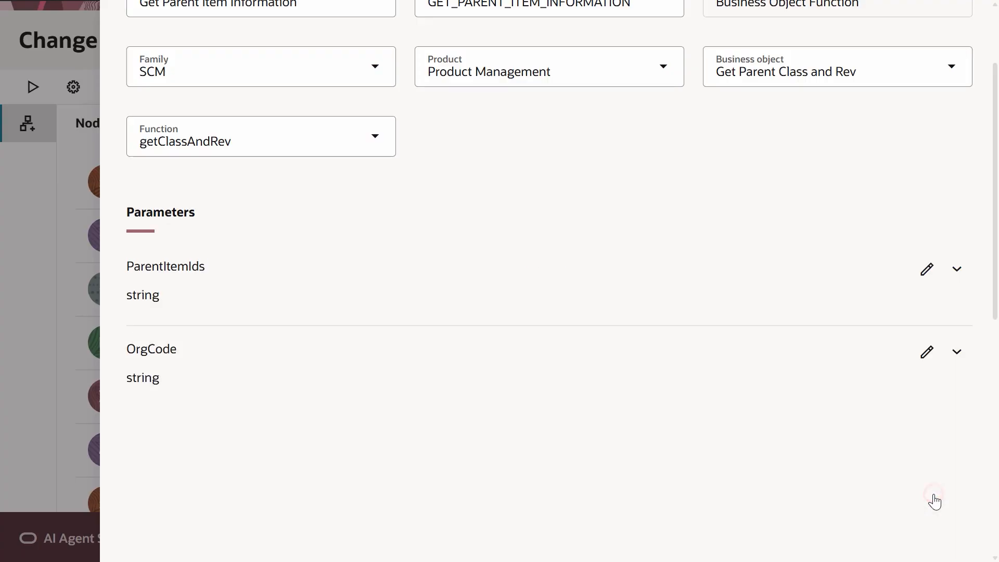
scroll(344, 375, "down", 5)
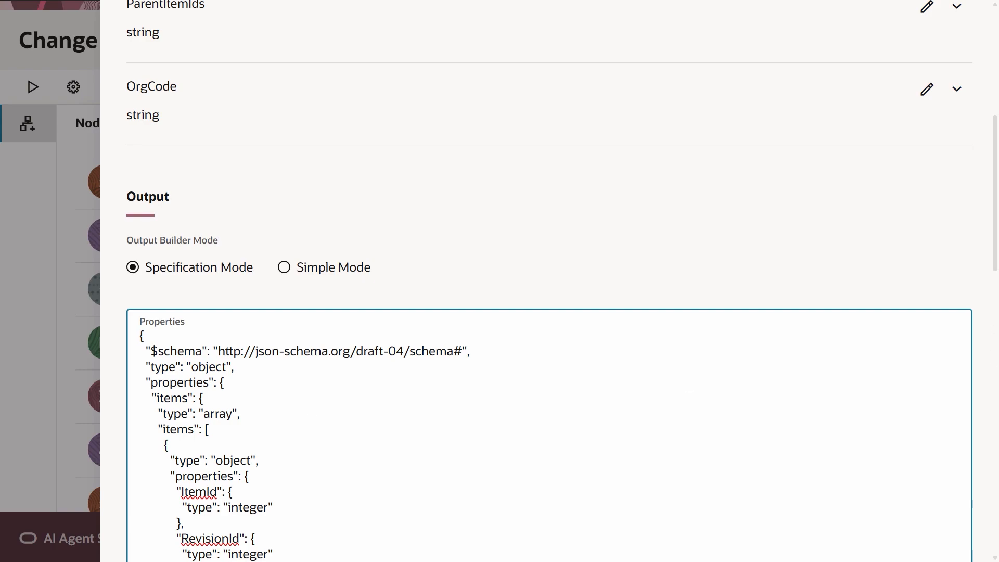
scroll(551, 364, "down", 10)
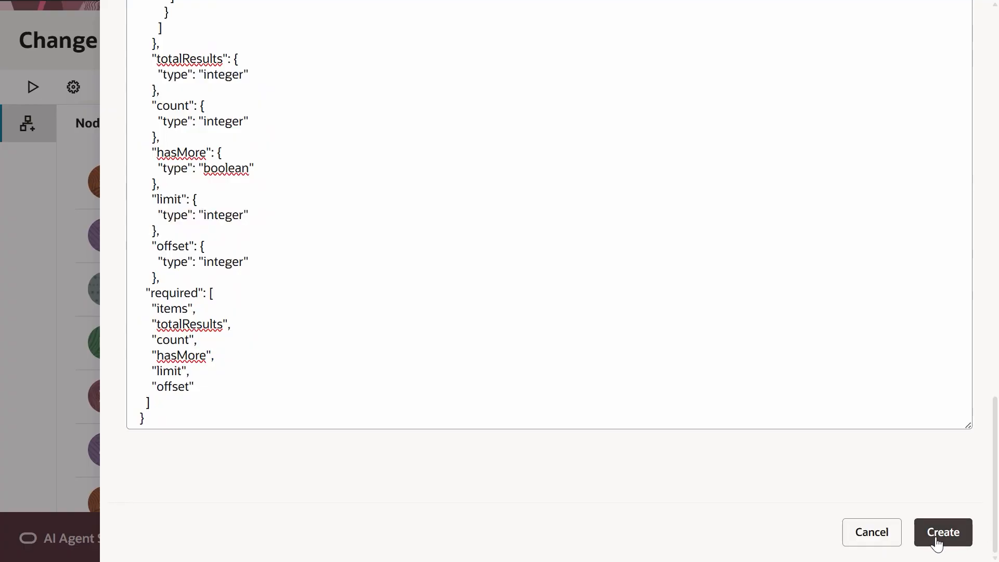
left_click(946, 533)
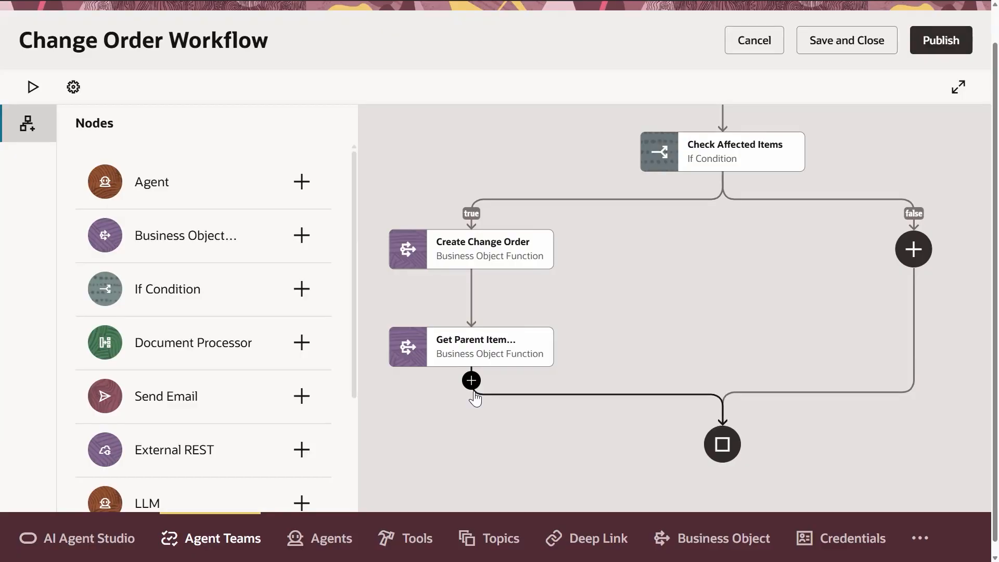
Add an LLM node named 'Extract Item Class Details' with the item class extraction prompt
left_click(471, 381)
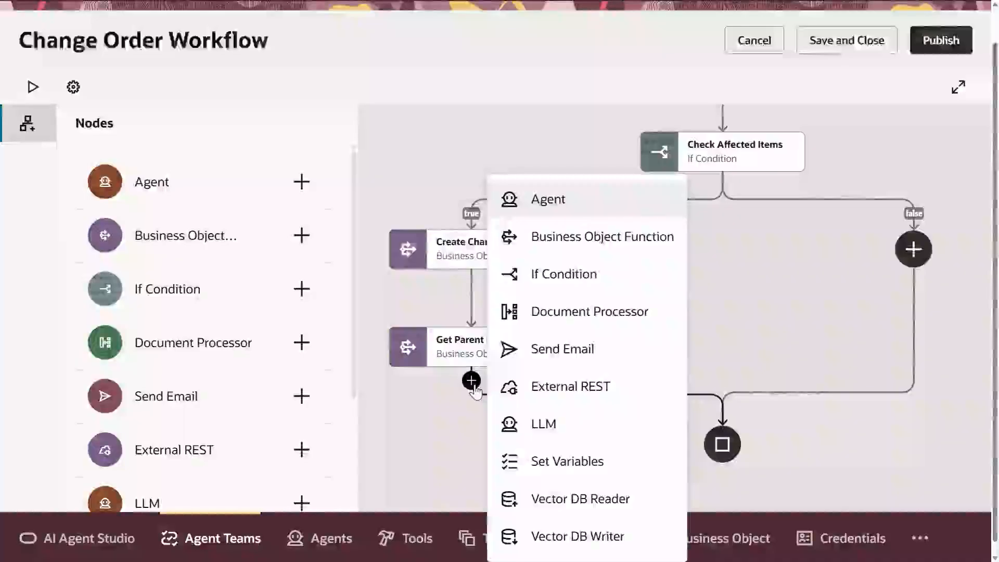
left_click(585, 424)
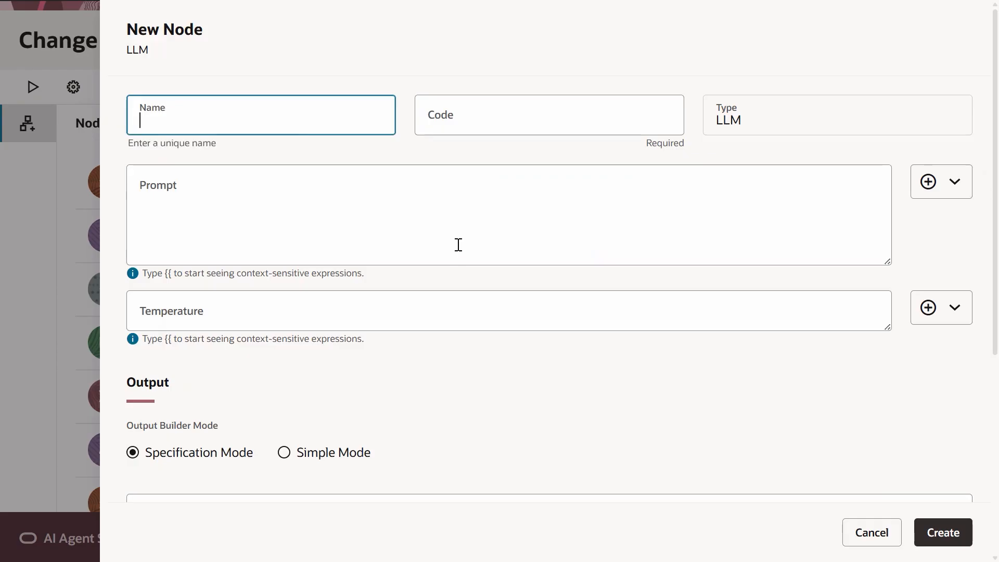
left_click(274, 125)
type("Extract Item Class Details")
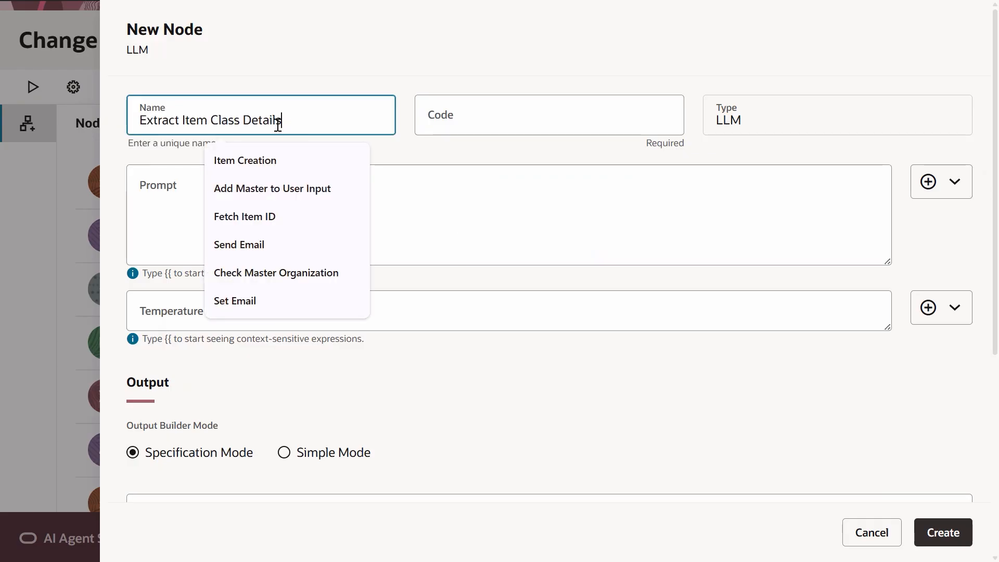
left_click(281, 205)
left_click(195, 173)
left_click(193, 193)
type("Extract the unique ItemClass from {{$context.$nodes.GET_PARENT_ITEM_INFORMATION.$output}} and concatenate them with comma as separator.  Extract ReplacementItem from {{$context.$variables.ReplacementItem}}  Create a ItemRevMap of key value pair in below format by replacing itemId and revId with ItemId and RevisionId from {{$context.$nodes.GET_PARENT_ITEM_INFORMATION.$output}} and billSeqId and compSeqId with BillSequenceId and ComponentSequenceId from {{$context.$nodes.GET_COMPONENT_WHERE_USED.$output}} by matching ParentItemId with ItemId  [ItemId={itemId}, RevisionId={revId},ComponentSequenceId={compSeqId},BillSequenceId={billSeqId};ItemId={itemId}, RevisionId={revId},ComponentSequenceId={compSeqId},BillSequenceId={billSeqId},....]")
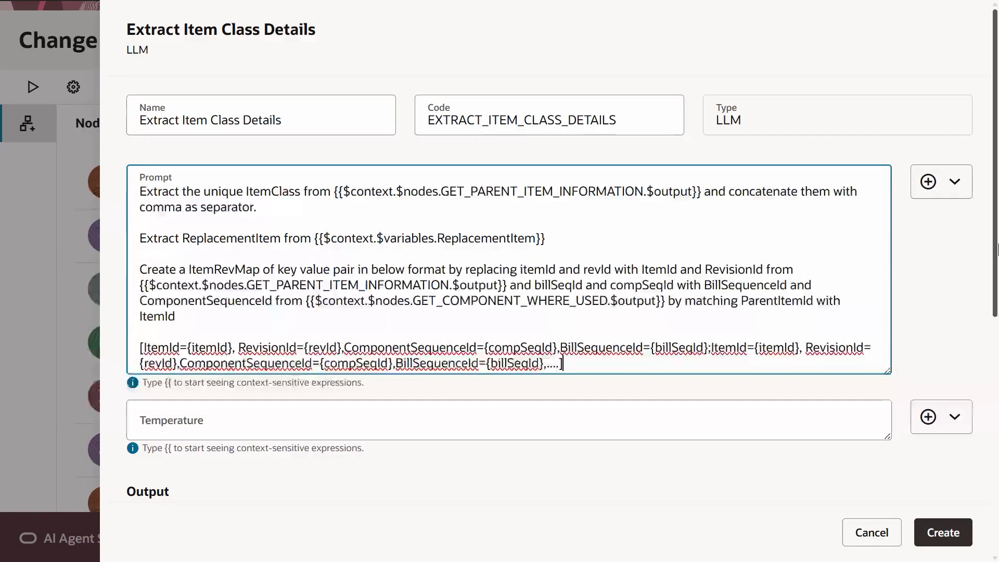
Set temperature 0.2, add the ParentItemClass/ItemRevMap/ReplacementItem output schema, and create the node
scroll(996, 231, "down", 2)
left_click(487, 321)
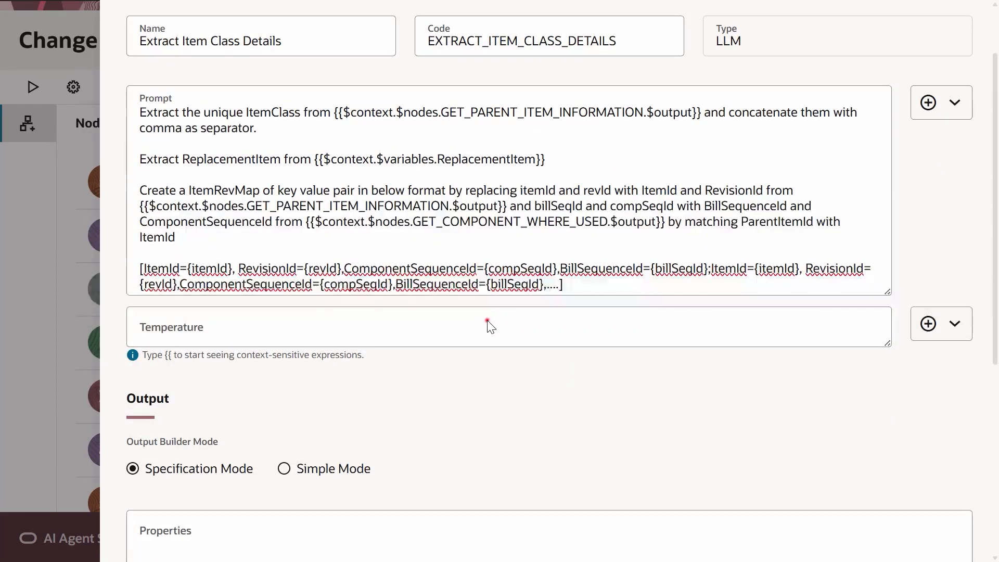
type("0.2")
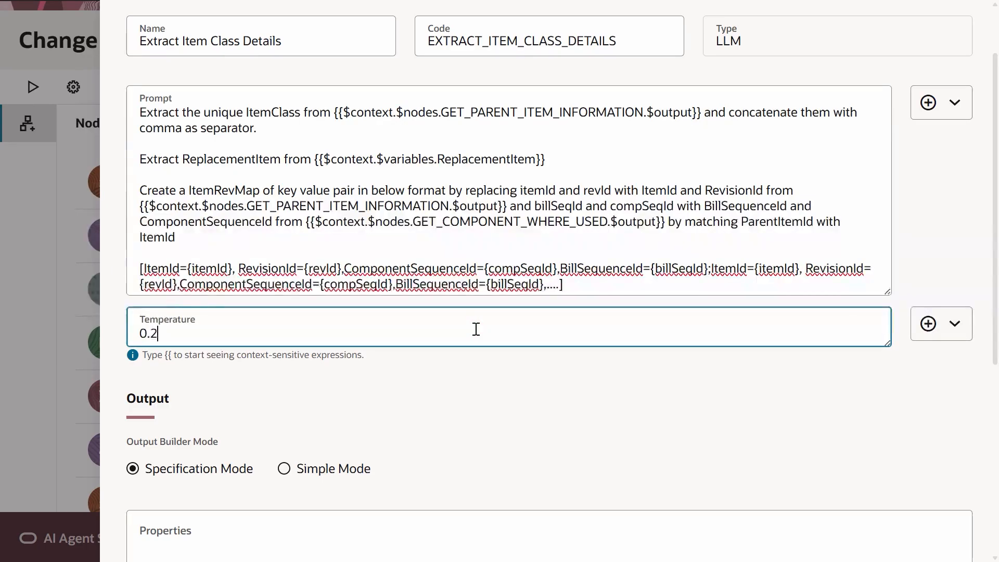
scroll(457, 404, "down", 4)
left_click(458, 404)
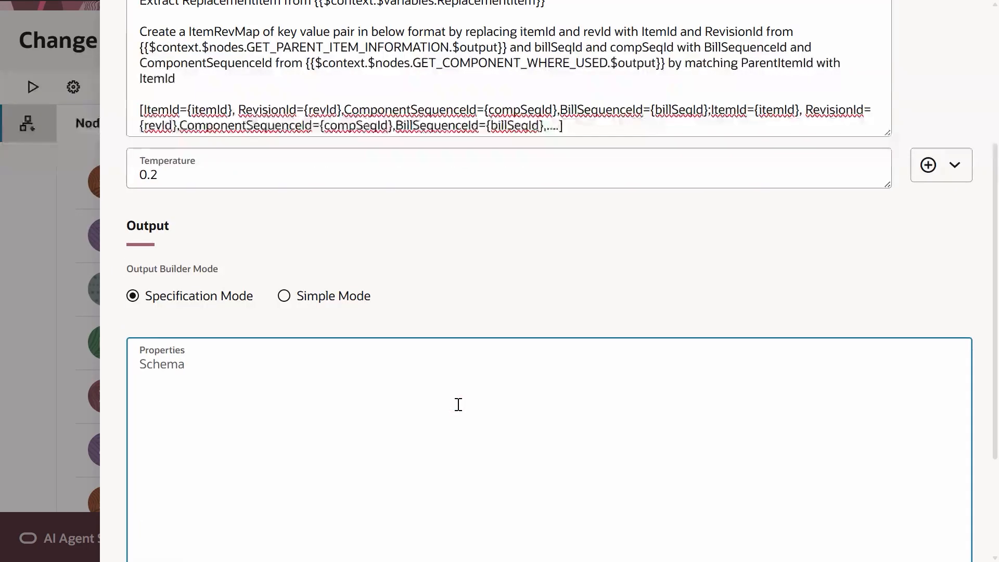
type("{     \"$schema\": \"http://json-schema.org/draft-04/schema#\",     \"type\": \"object\",     \"properties\": {         \"ParentItemClass\": {             \"type\": \"string\"         },         \"ItemRevMap\": {             \"type\": \"string\"         },         \"ReplacementItem\": {             \"type\": \"string\"         }     } }")
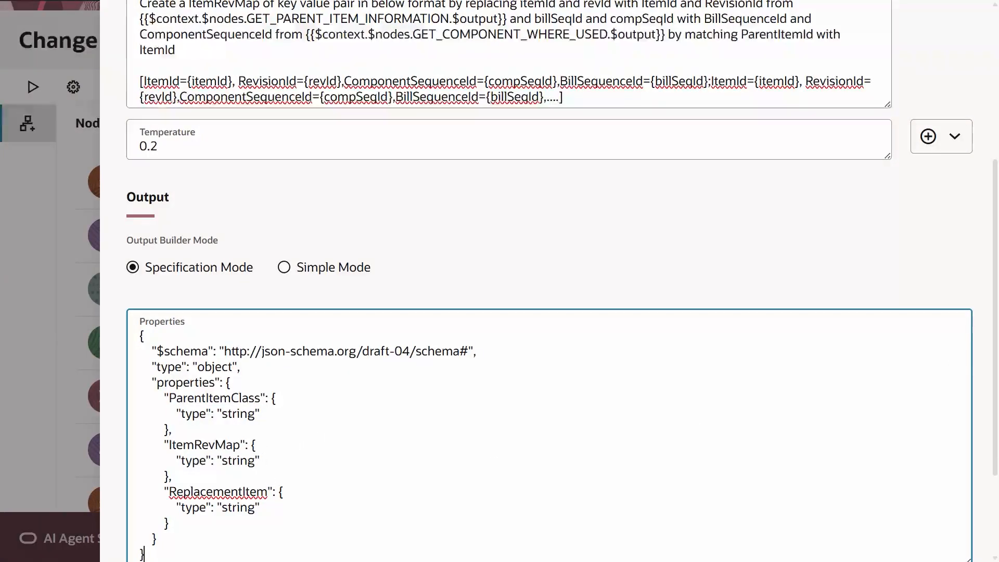
scroll(994, 338, "down", 3)
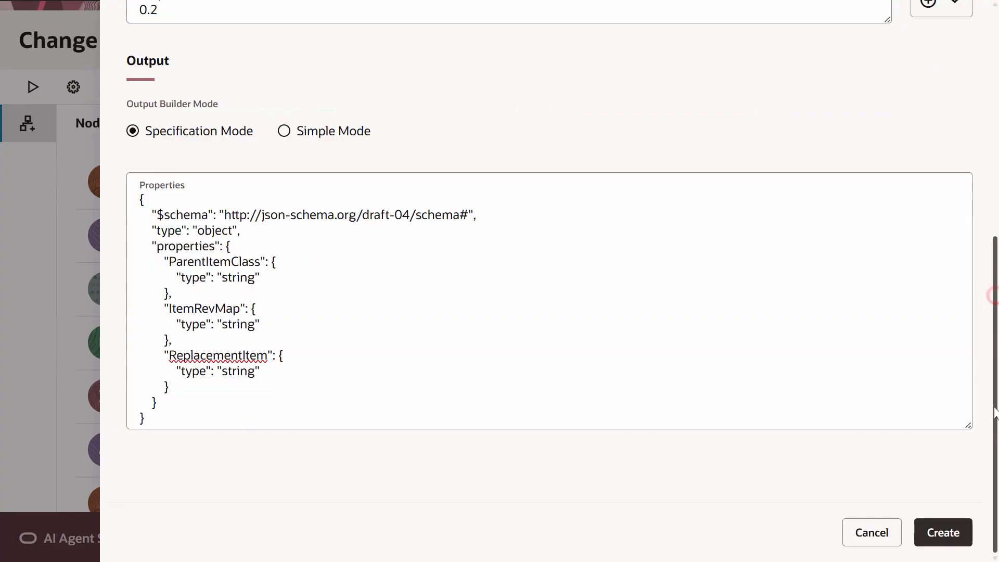
left_click(932, 530)
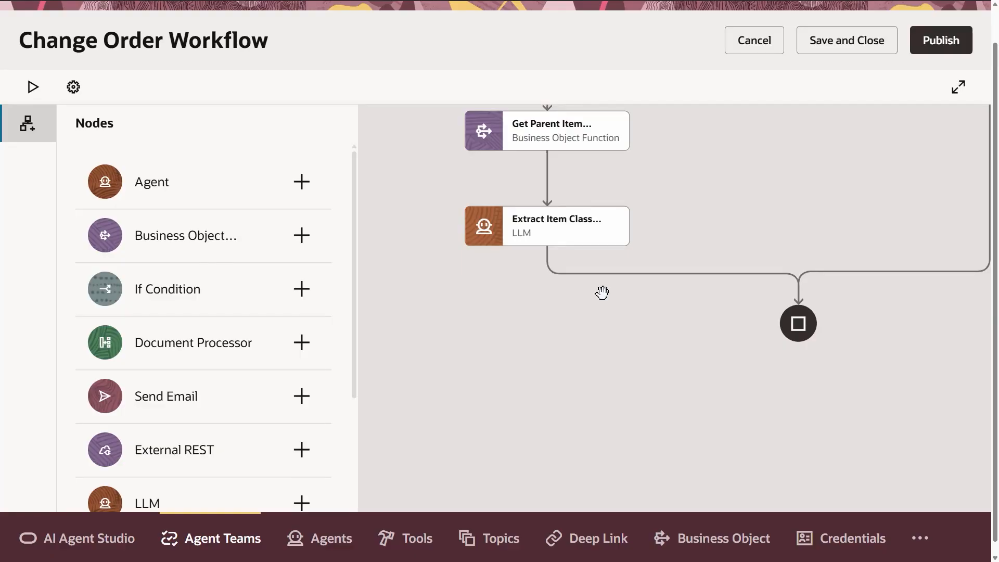
Add an agent node named 'Change Order Affected Items Assistant' after Extract Item Class Details
left_click(547, 260)
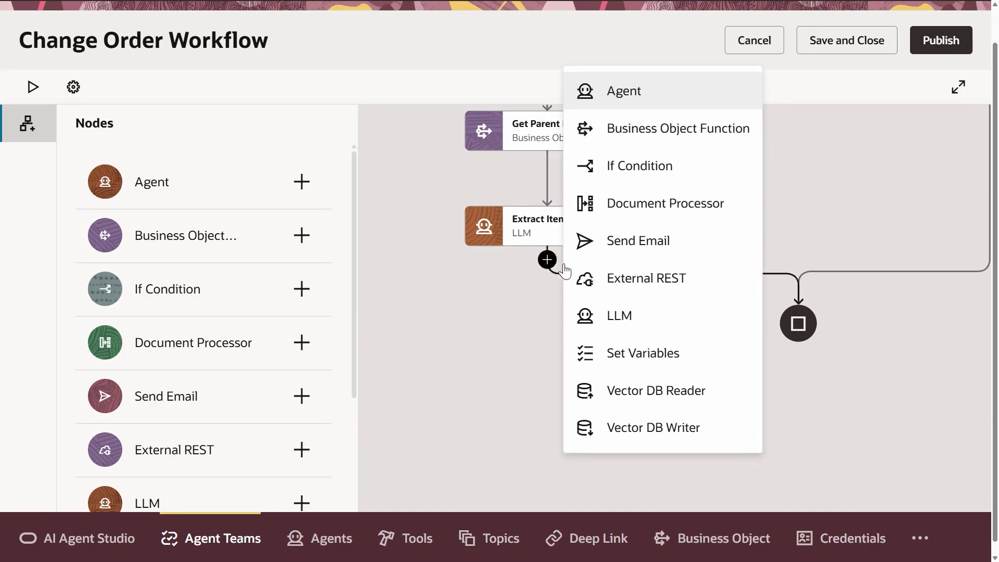
left_click(645, 103)
left_click(182, 162)
type("Change Order Affected Items Assistant")
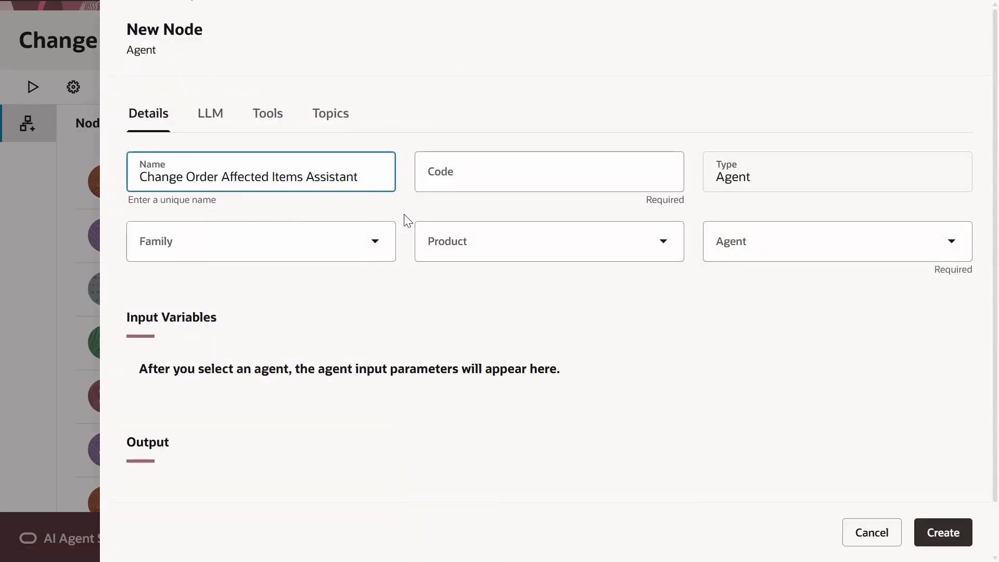
left_click(404, 214)
Set family SCM, product Product Management, and the Change Order affected items assistant agent
left_click(292, 259)
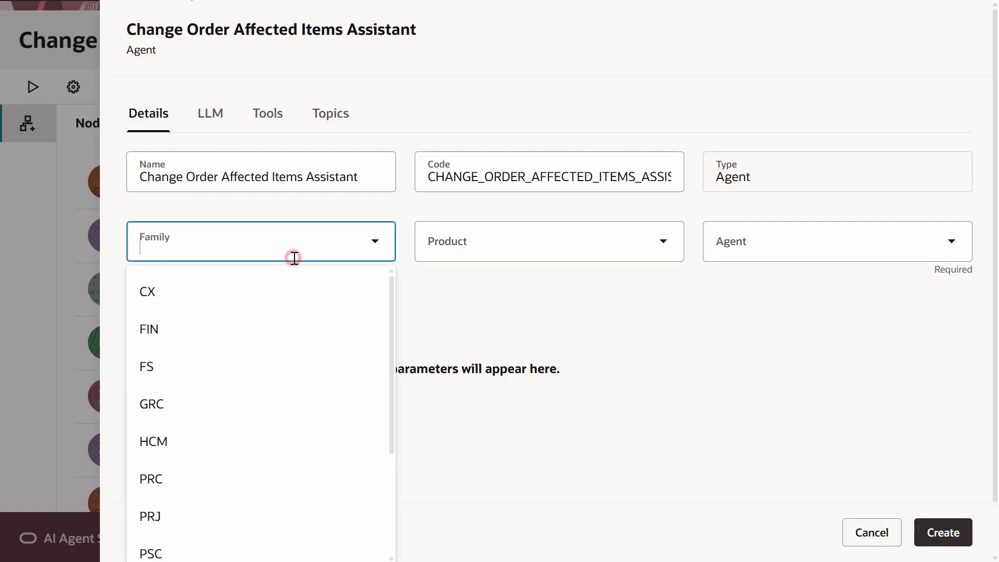
type("scm")
left_click(269, 290)
left_click(443, 250)
type("pr")
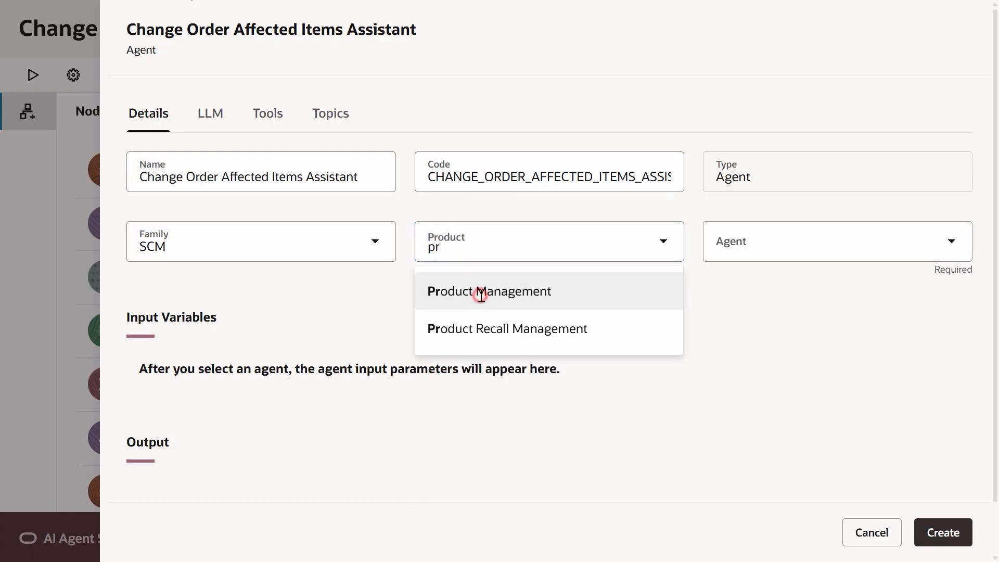
left_click(480, 294)
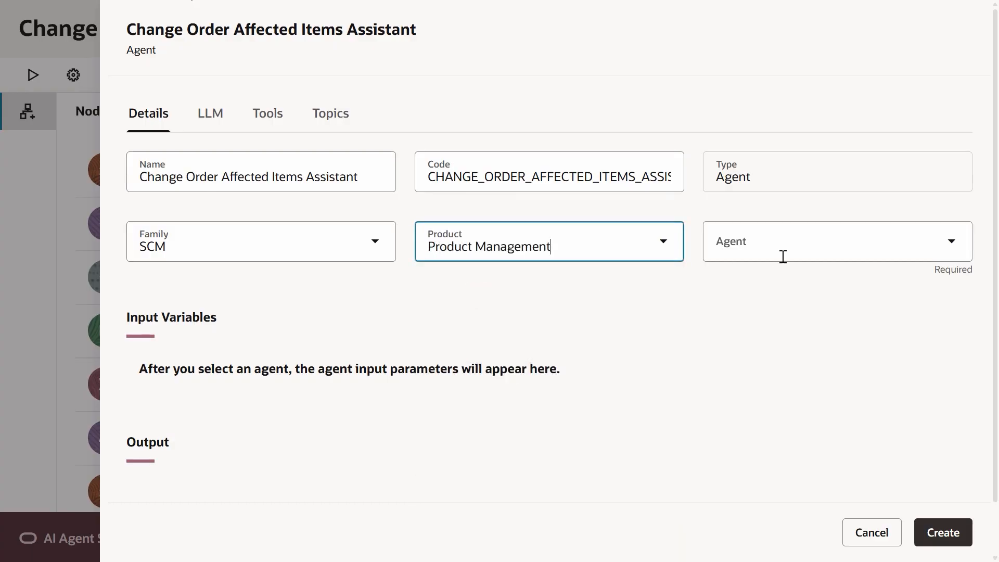
left_click(773, 249)
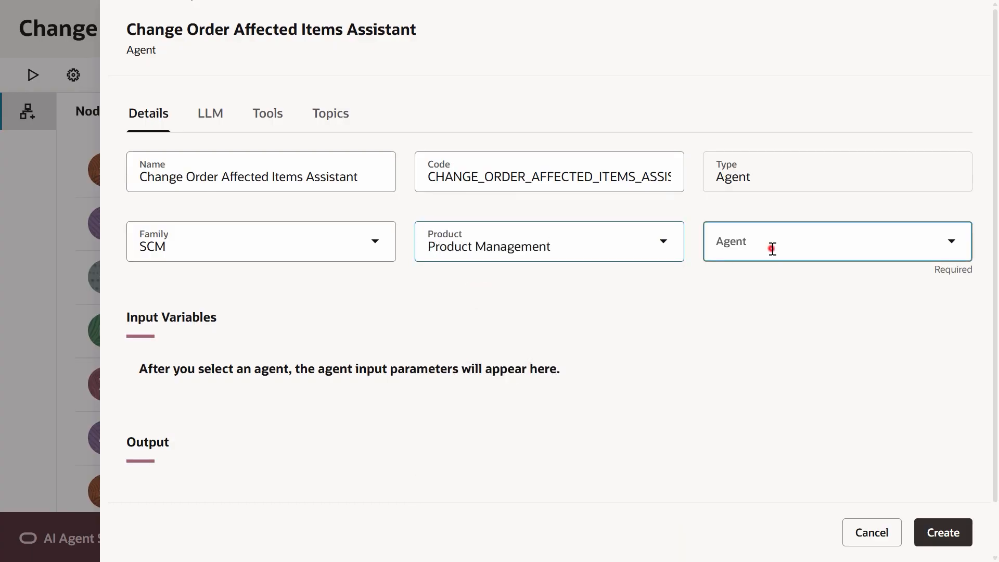
type("Change Order")
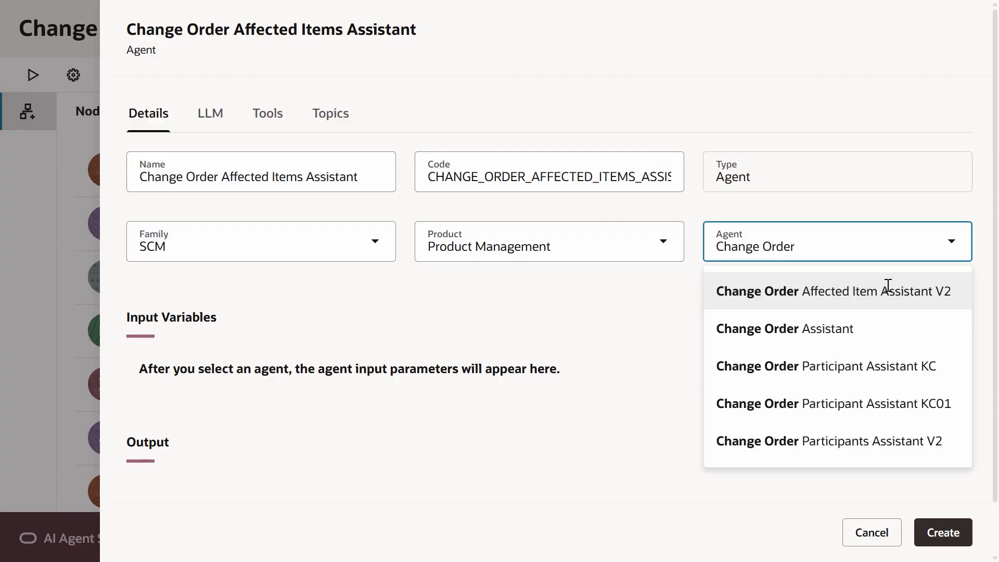
left_click(887, 288)
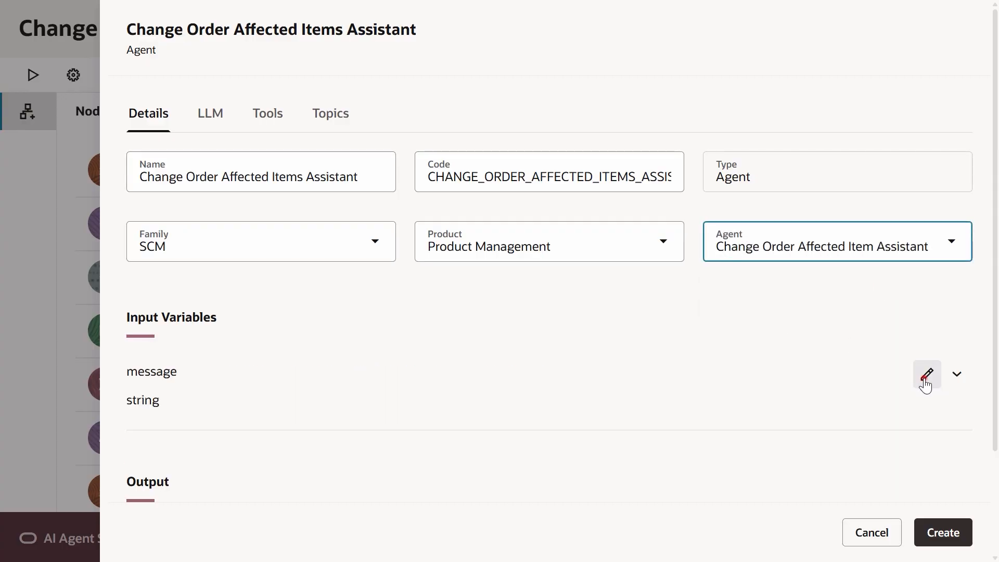
Compose the agent's message value and create the affected items agent node
left_click(926, 385)
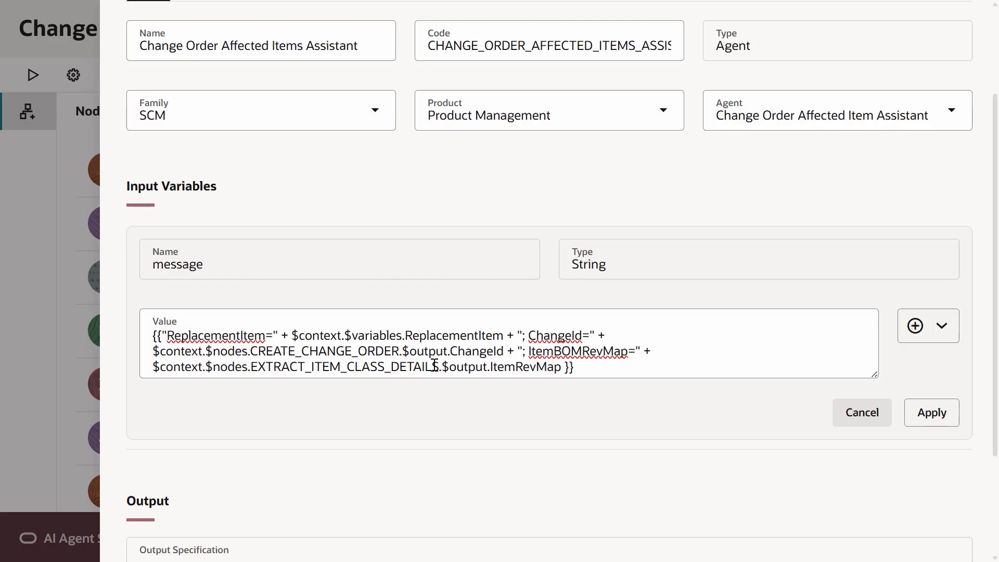
left_click(936, 411)
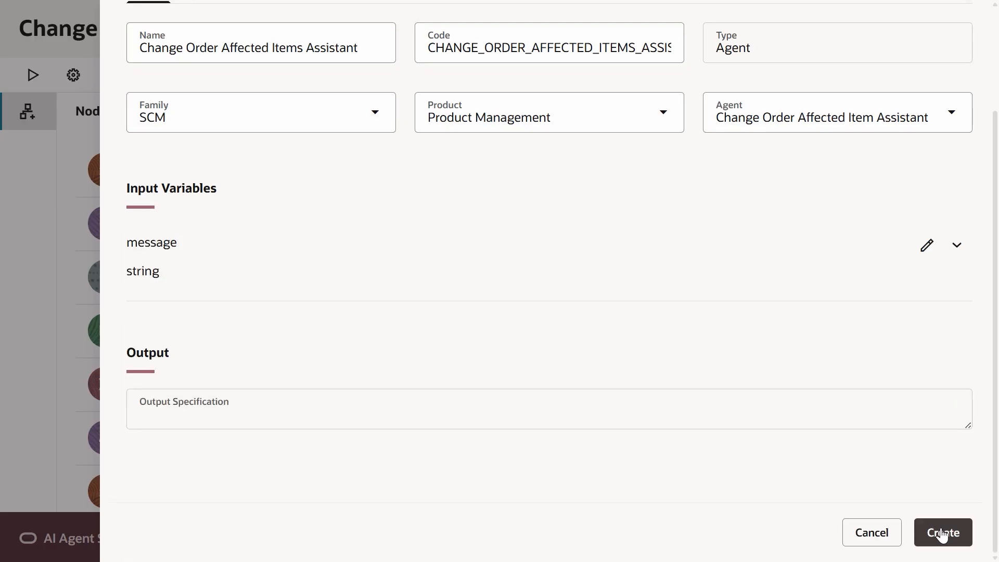
left_click(942, 534)
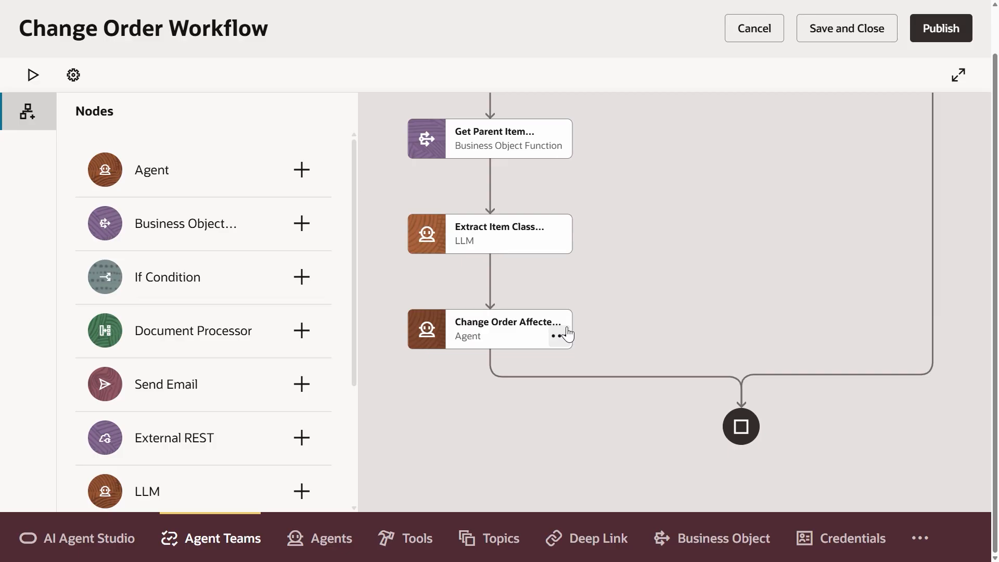
mouse_move(580, 383)
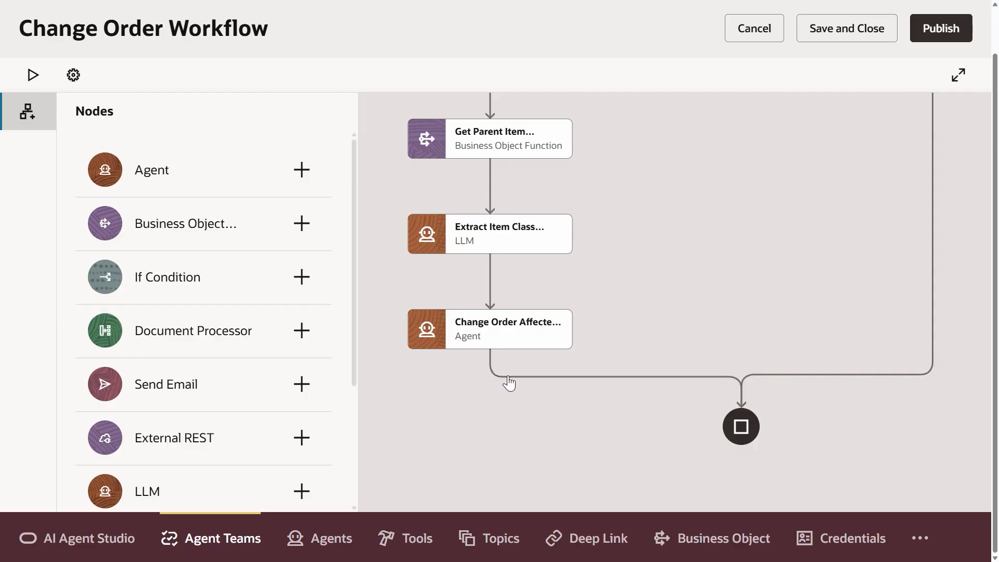
Add an agent node named 'Change Participants Assistant' after the affected items agent
left_click(493, 367)
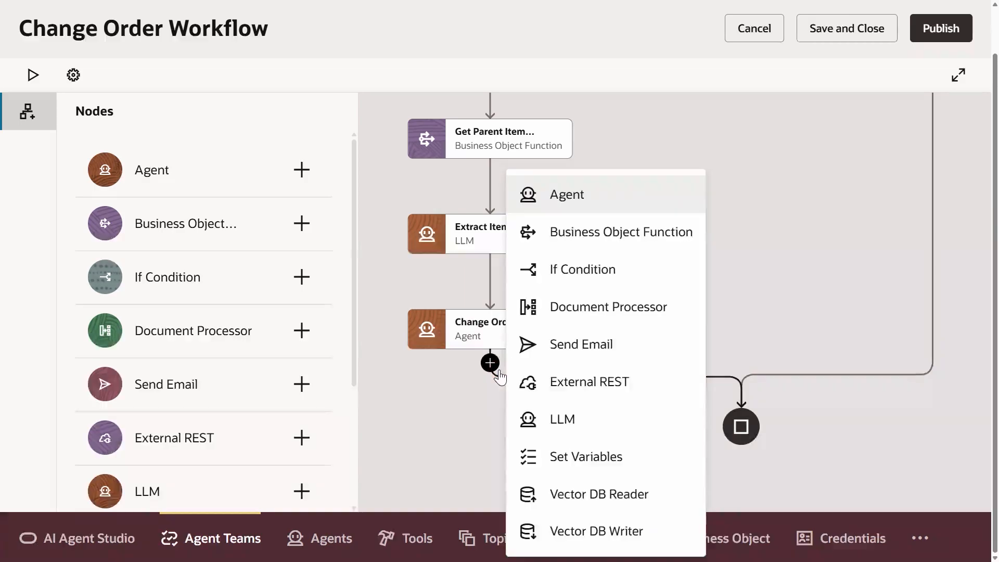
left_click(589, 208)
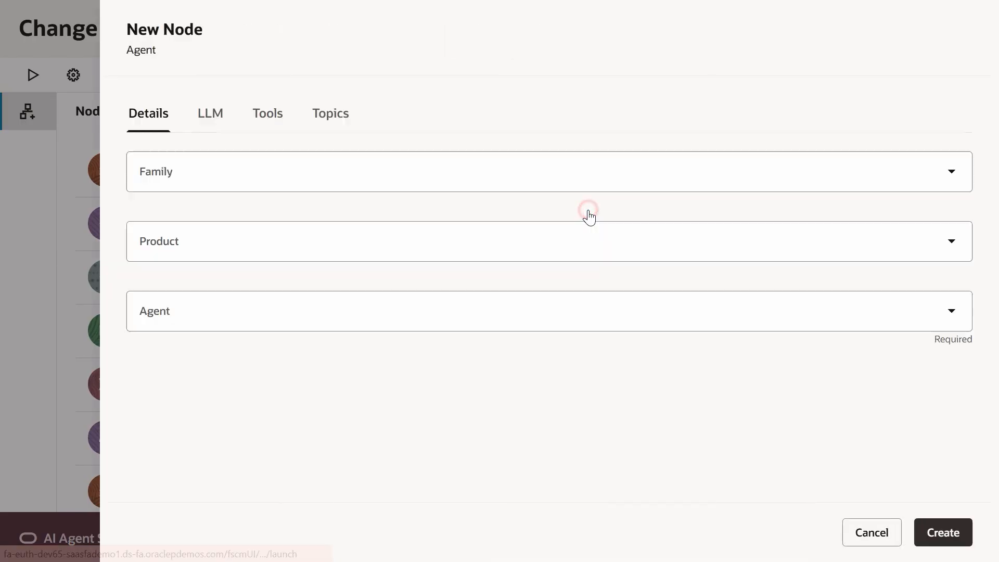
left_click(212, 180)
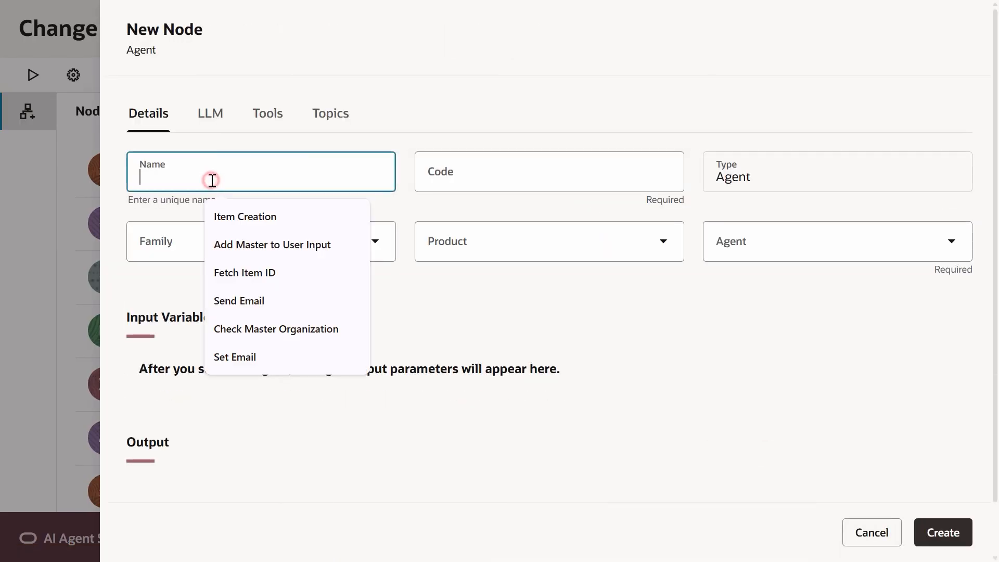
type("Change Participants Assistant")
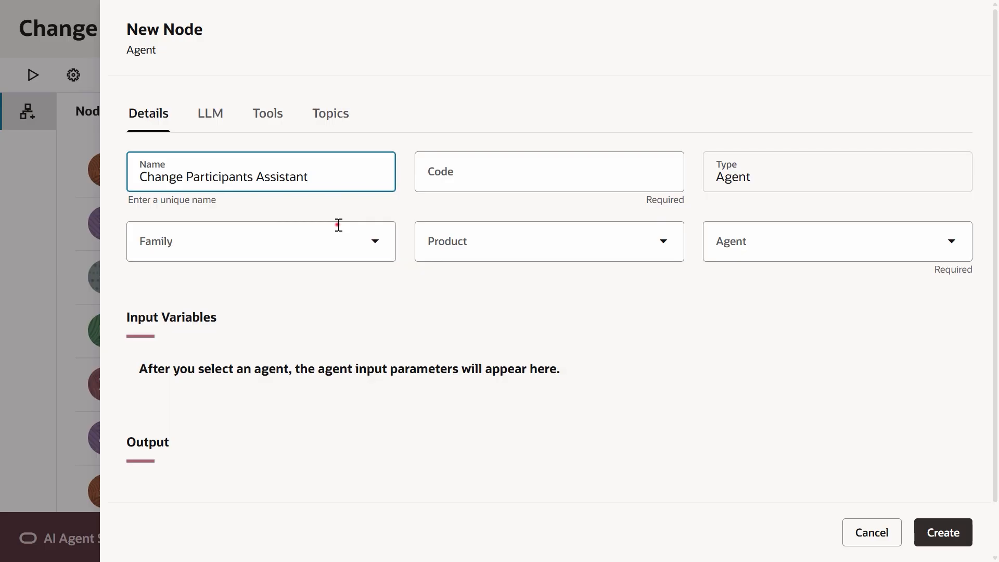
Set family SCM, product Product Management, and agent Change Order Participant Assistant KC01
left_click(338, 224)
type("scm")
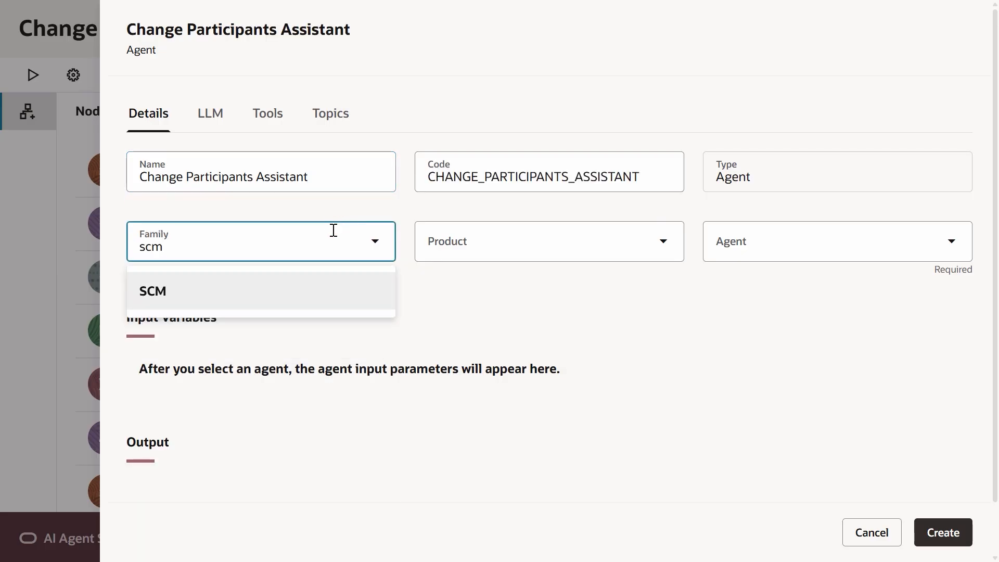
left_click(225, 281)
left_click(441, 241)
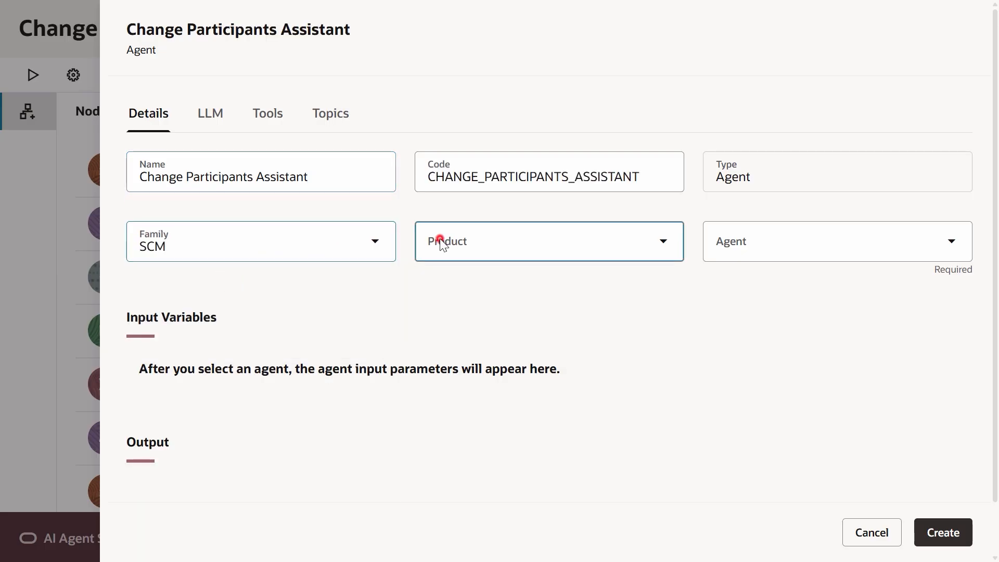
type("pr")
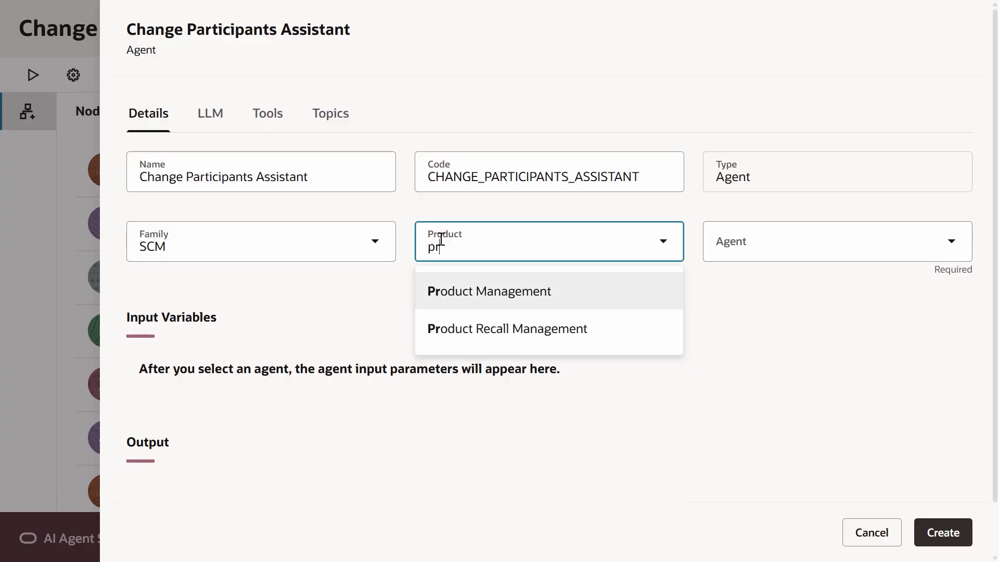
left_click(496, 288)
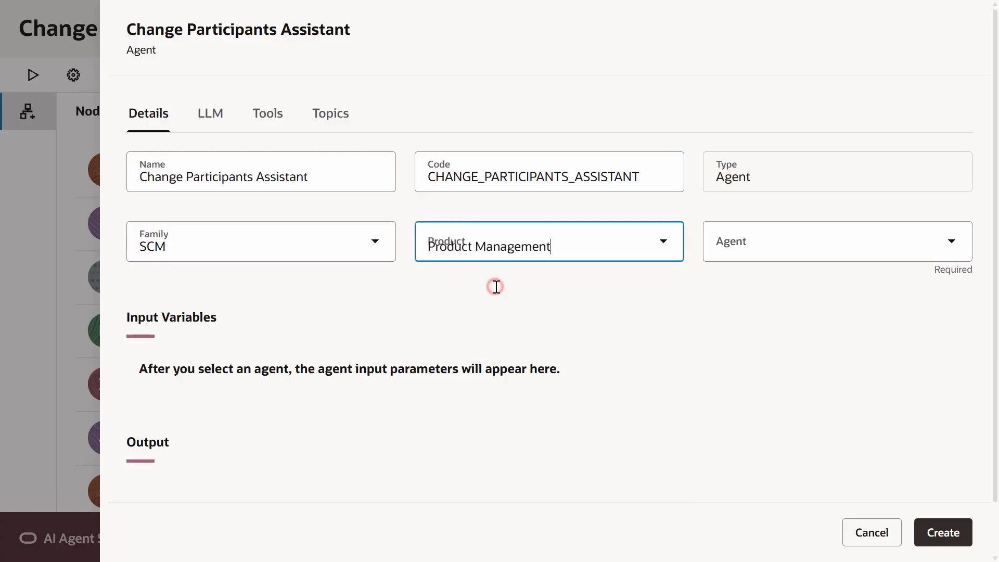
left_click(745, 245)
type("Change%KC")
left_click(848, 327)
Set the message to the change ID, type and item class expression, then create the node
scroll(929, 305, "down", 2)
left_click(928, 300)
left_click(440, 376)
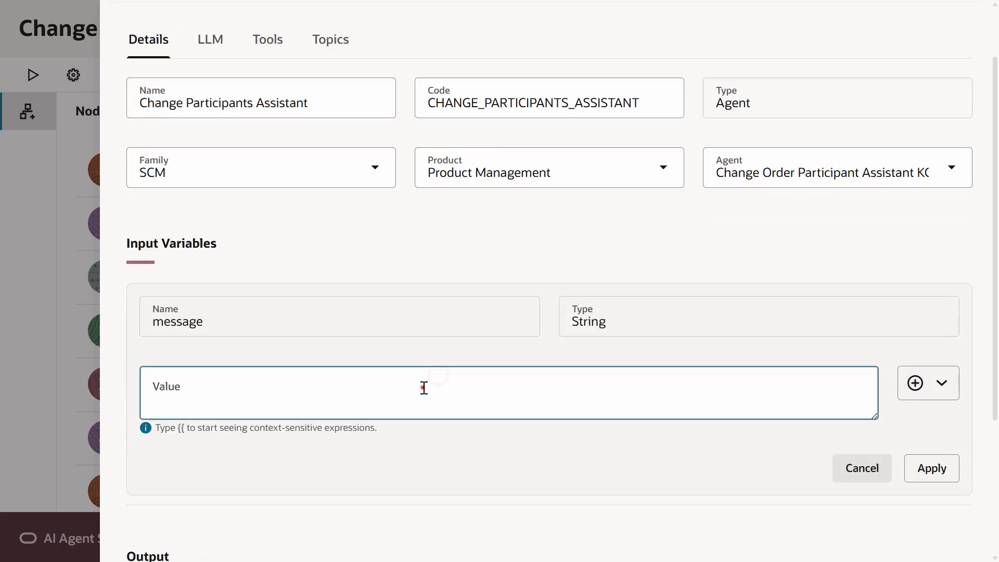
type("{{\"ChangeId=\" + $context.$nodes.CREATE_CHANGE_ORDER.$output.ChangeId + \"; Change Type=\" + $context.$nodes.CREATE_CHANGE_ORDER.$output.ChangeTypeNameValue + \"; Item Class =\" + $context.$nodes.EXTRACT_ITEM_CLASS_DETAILS.$output.ParentItemClass}}")
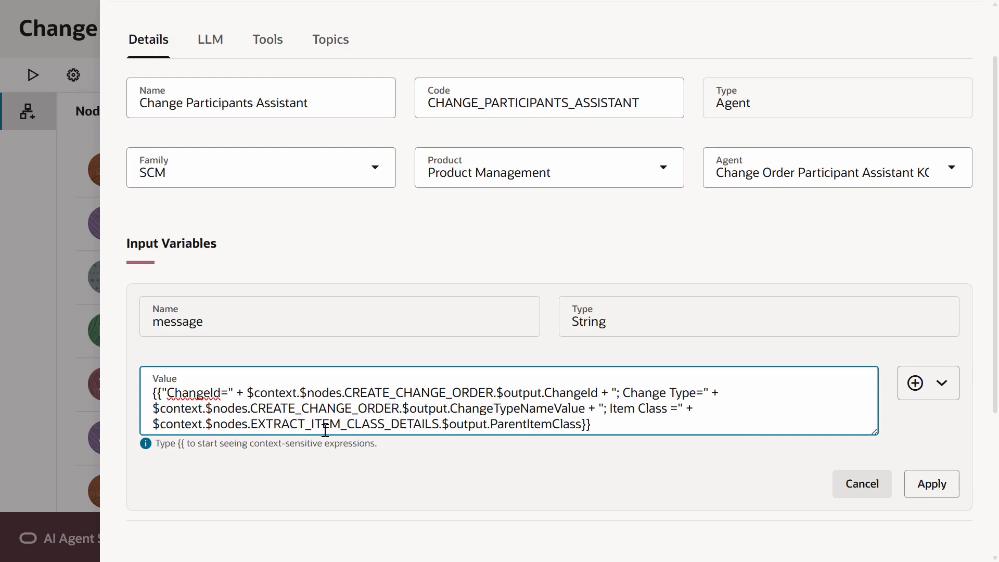
left_click(937, 490)
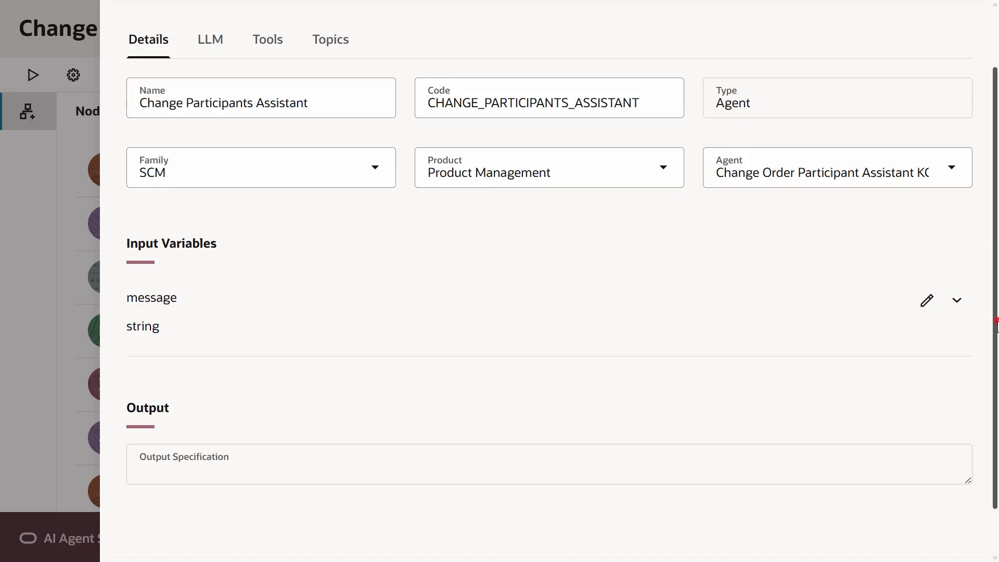
left_click_drag(997, 322, 997, 323)
left_click(944, 535)
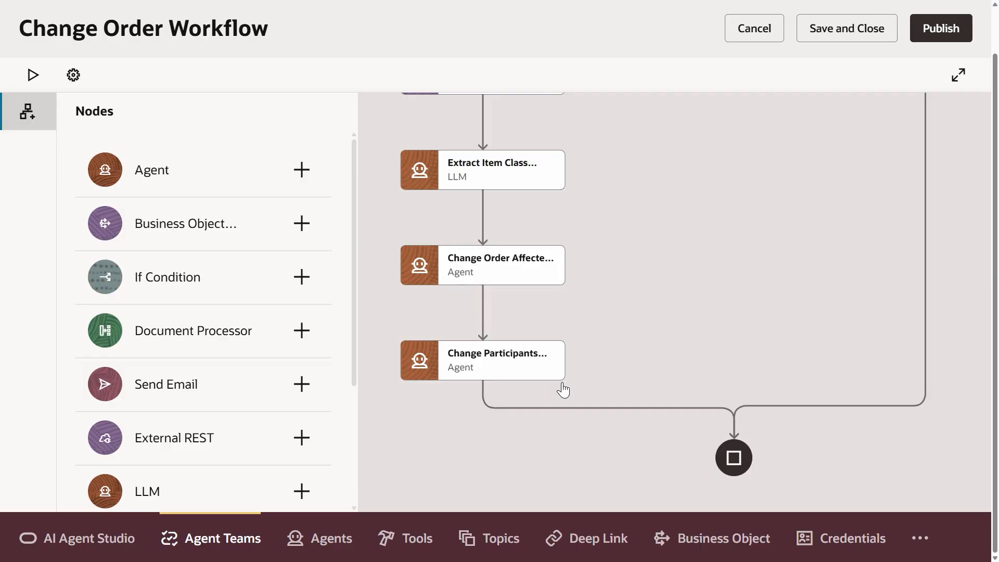
left_click(483, 394)
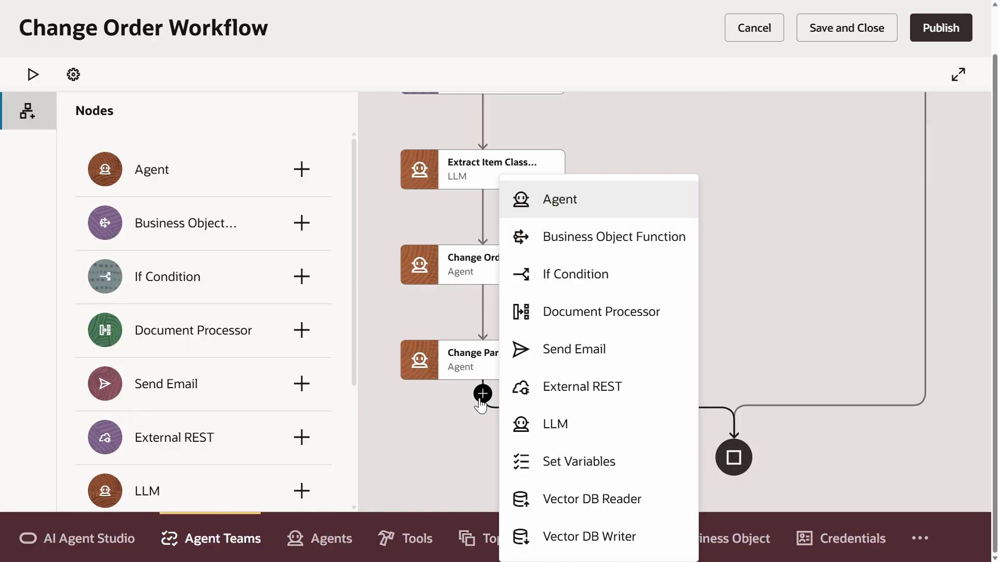
Add an agent node named 'DeepLinkTool'
left_click(602, 199)
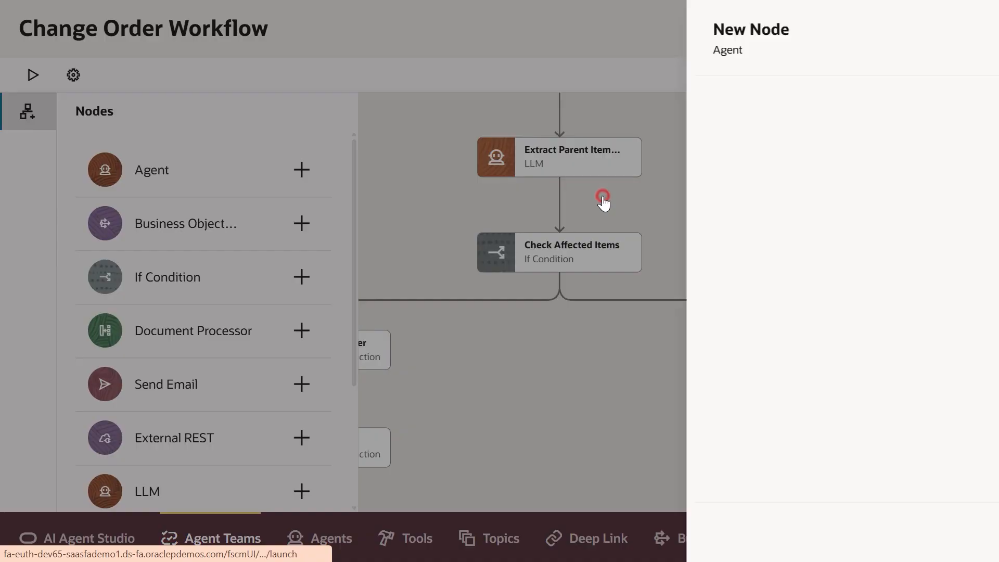
left_click(228, 183)
type("DeepLinkTool")
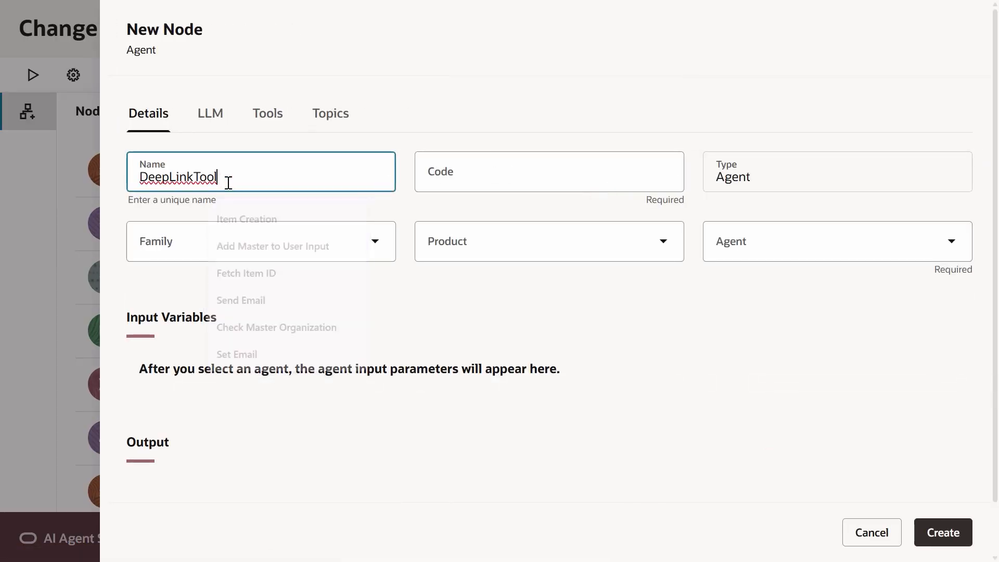
Set family SCM, product Product Management, and agent Workflow Deep Link V2
left_click(244, 239)
type("scm")
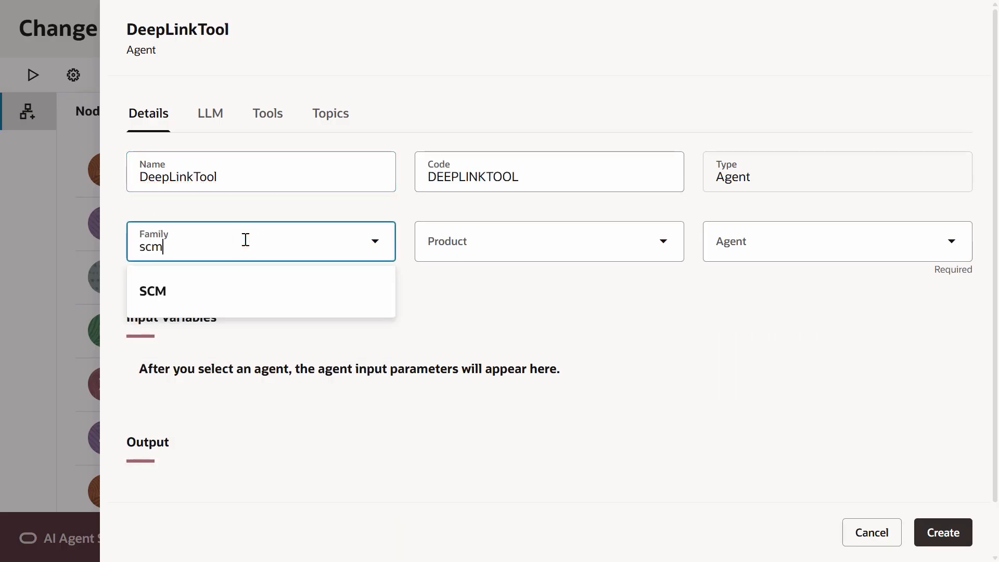
left_click(224, 291)
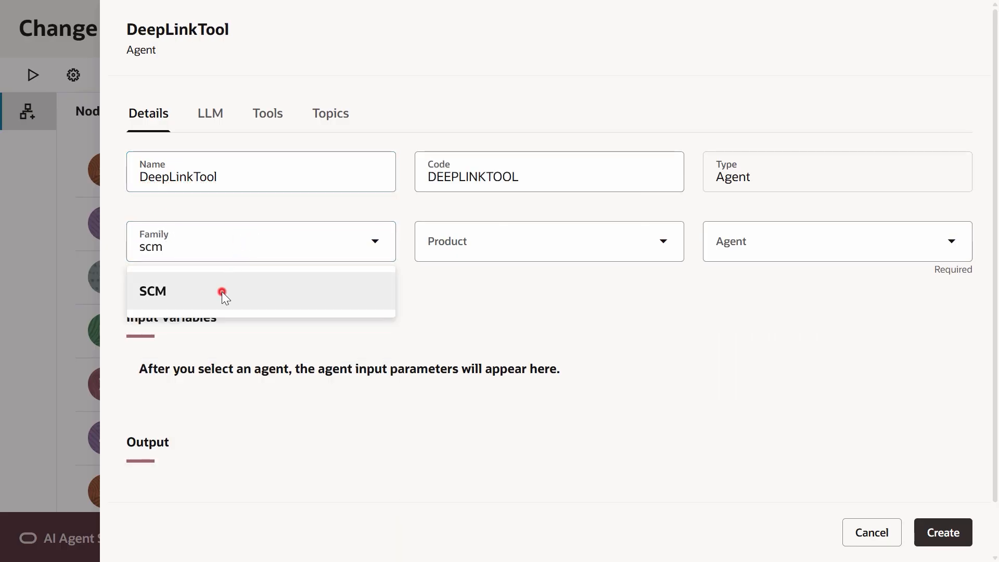
left_click(493, 232)
type("pr")
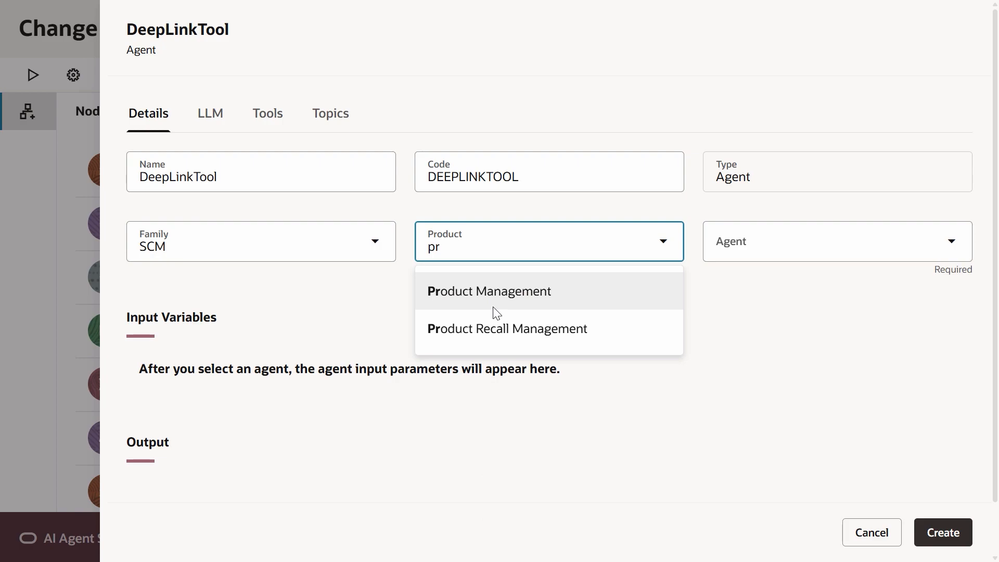
left_click(470, 292)
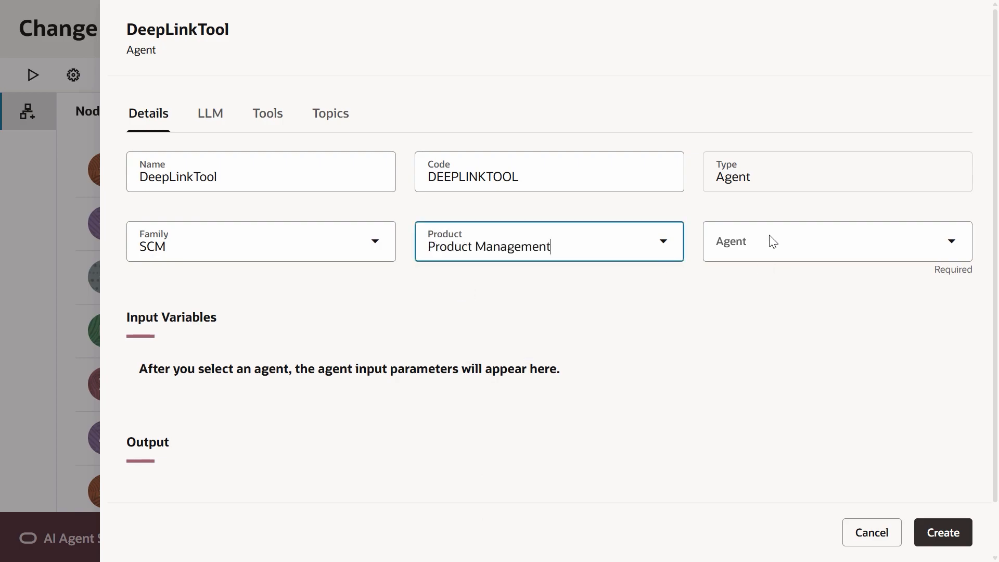
left_click(759, 250)
type("Workfl")
left_click(792, 283)
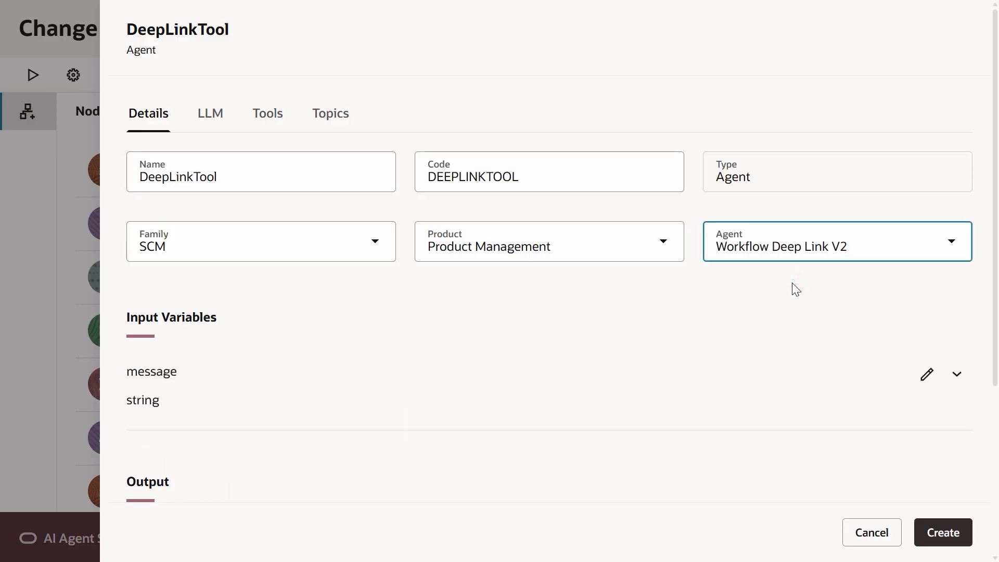
Set the message to the change ID expression and create the DeepLinkTool node
left_click(928, 375)
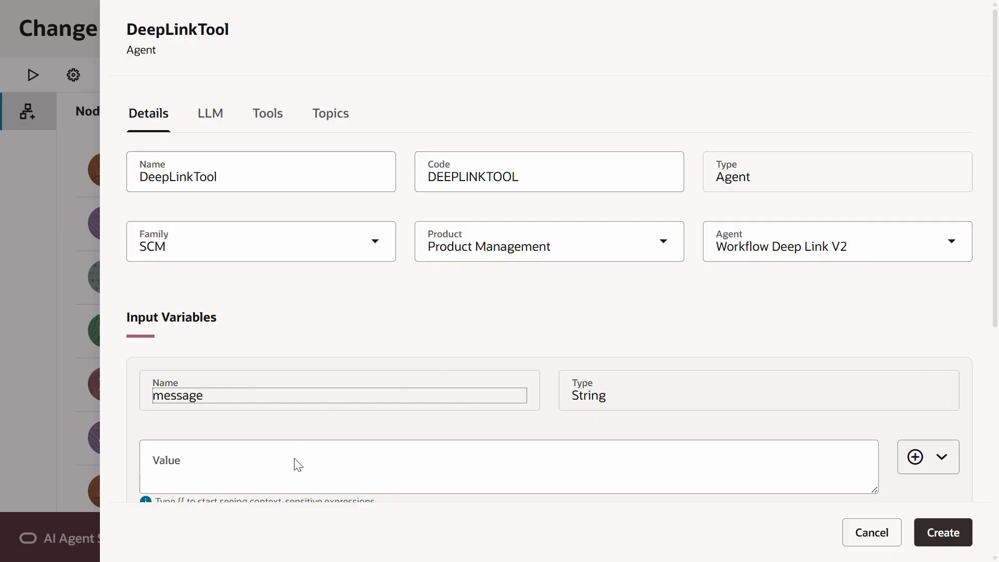
left_click(269, 478)
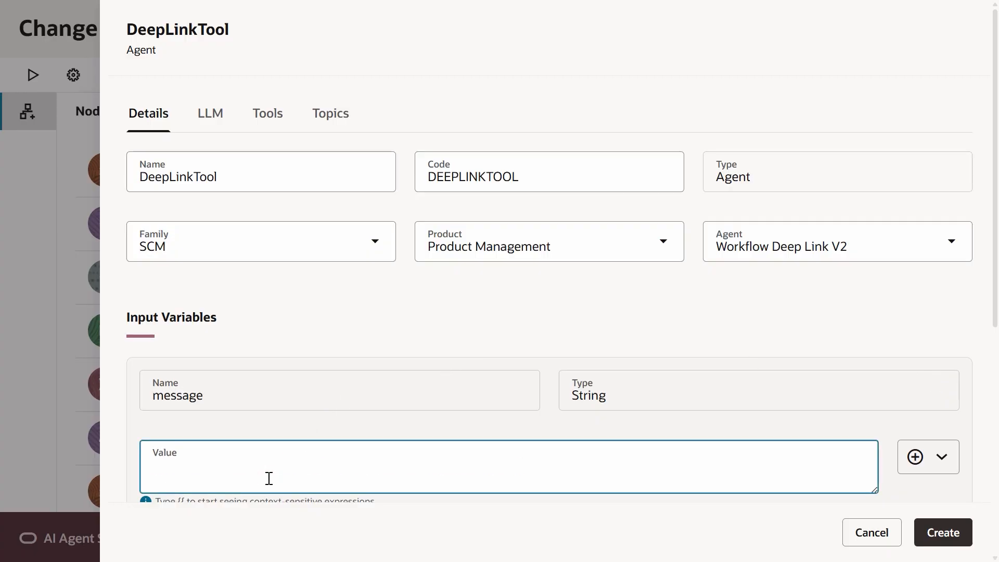
type("{{$context.$nodes.CREATE_CHANGE_ORDER.$output.ChangeId}}")
left_click_drag(995, 212, 995, 280)
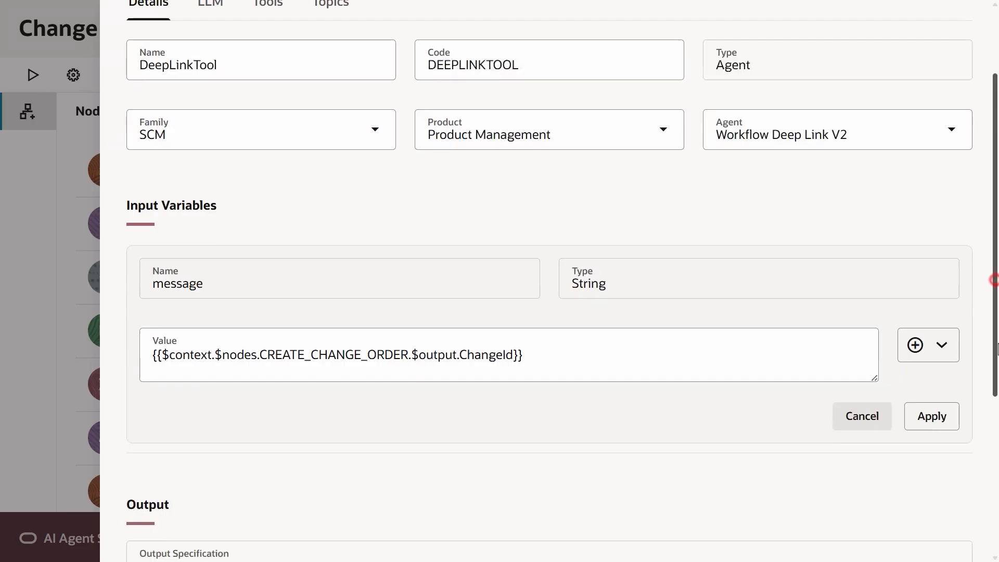
left_click(922, 423)
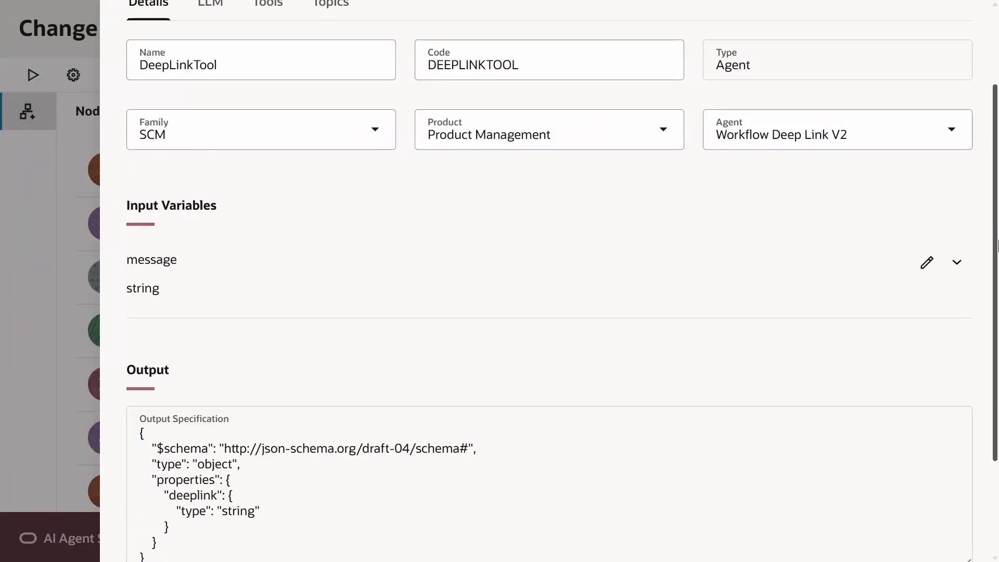
scroll(362, 424, "down", 1)
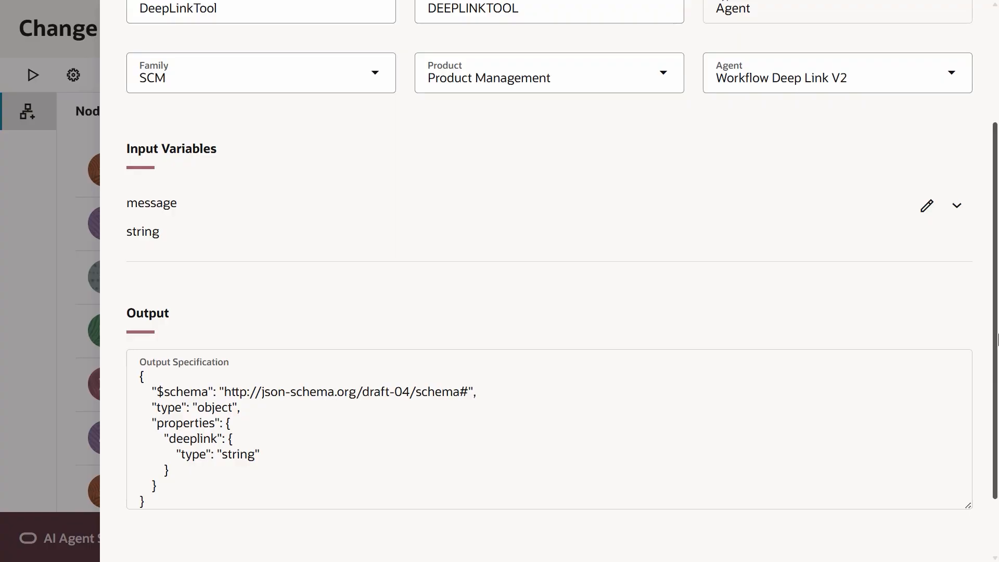
scroll(996, 359, "down", 2)
left_click(940, 534)
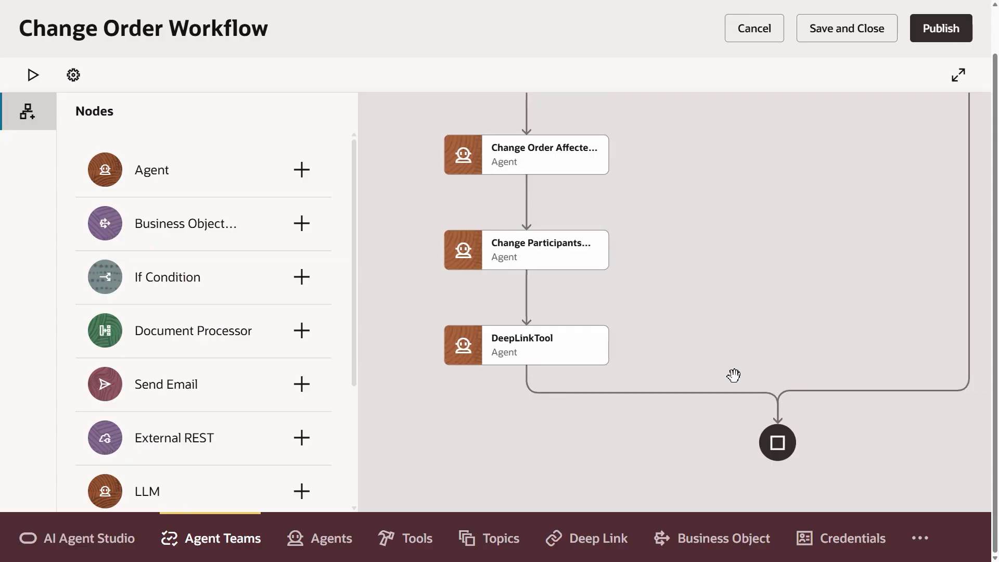
mouse_move(566, 371)
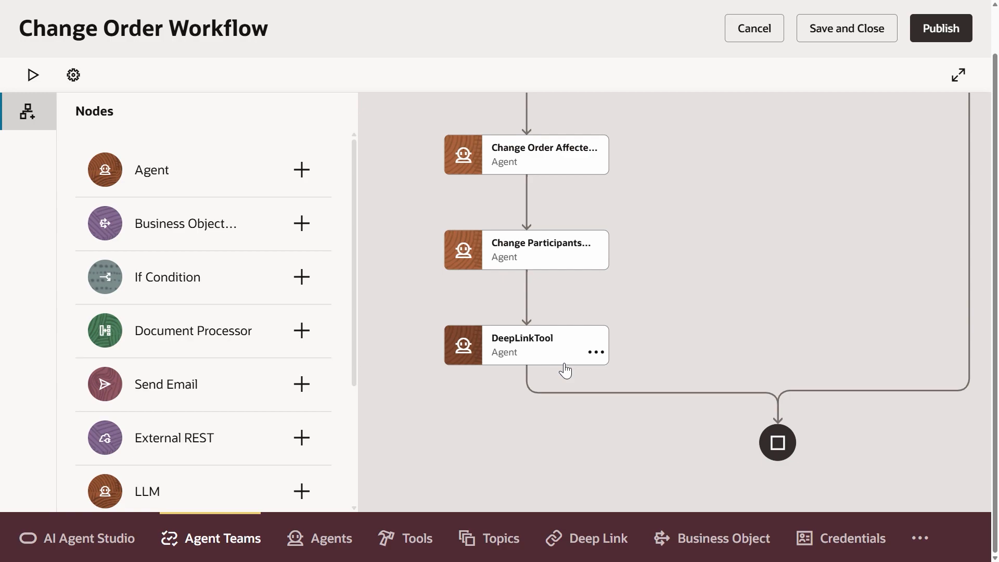
mouse_move(533, 399)
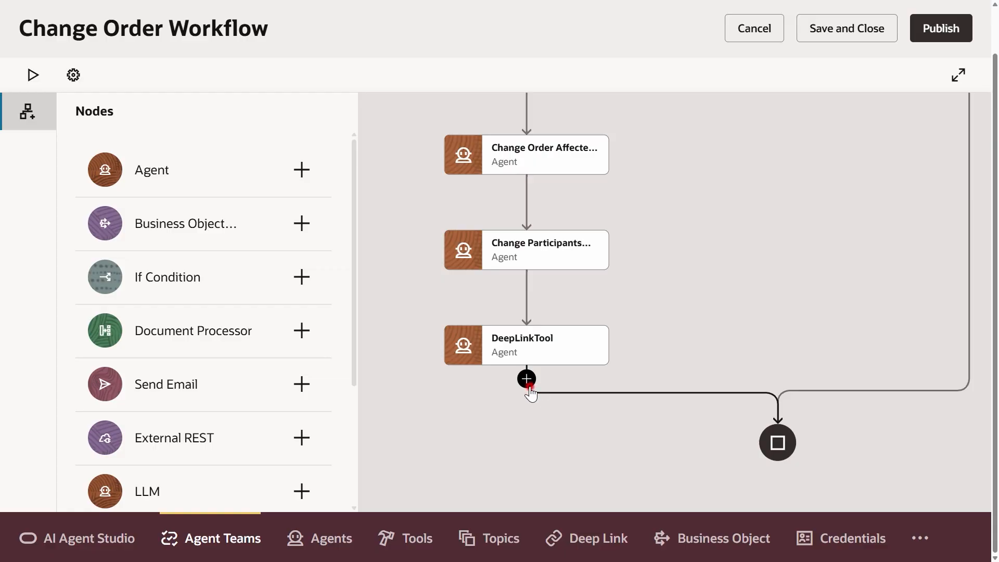
Add a Set Variables node named 'Set Email Data' after DeepLinkTool
left_click(527, 387)
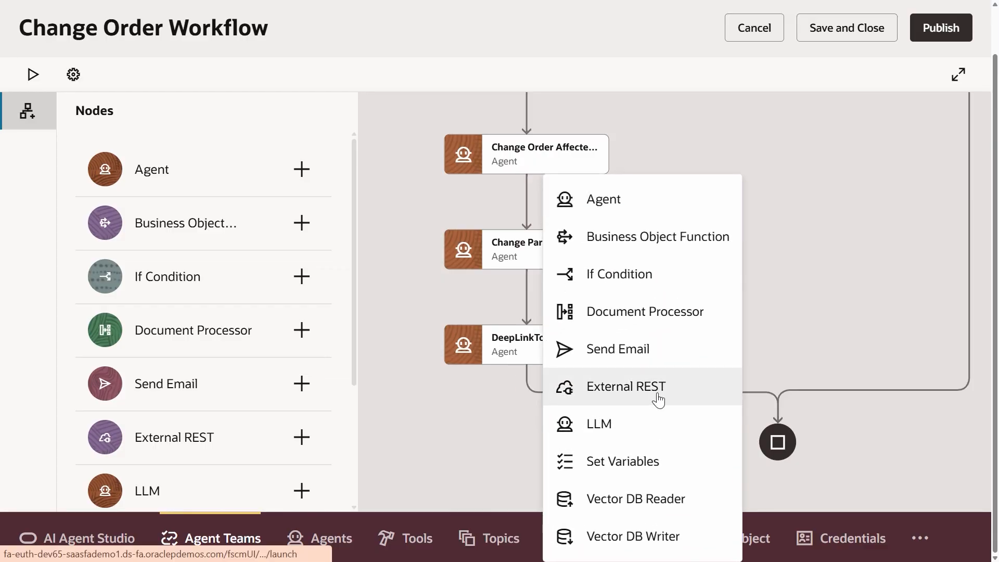
left_click(661, 451)
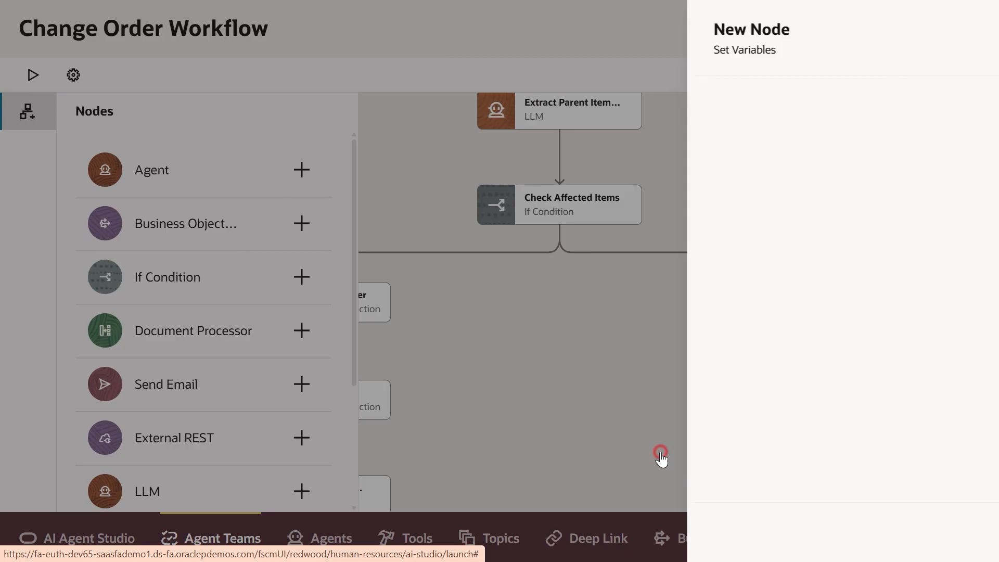
left_click(239, 118)
type("Set Email Data")
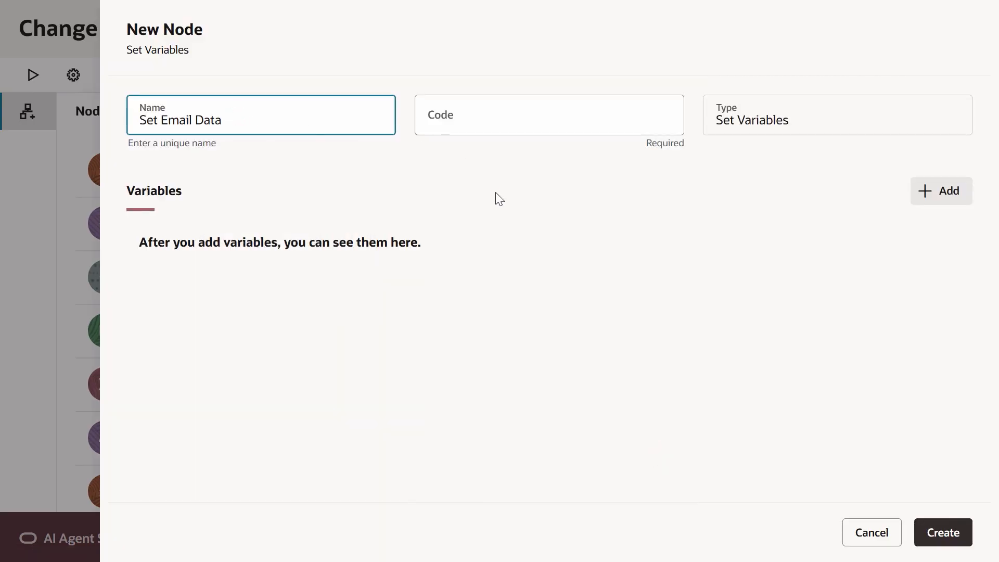
left_click(496, 192)
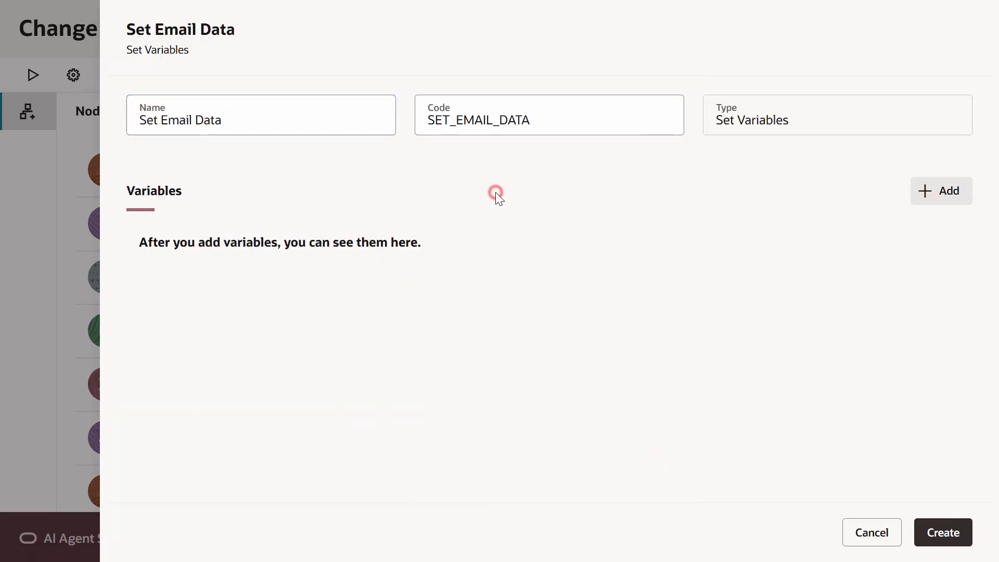
Assign EmailData the success message expression with the change order link, then create the node
left_click(943, 193)
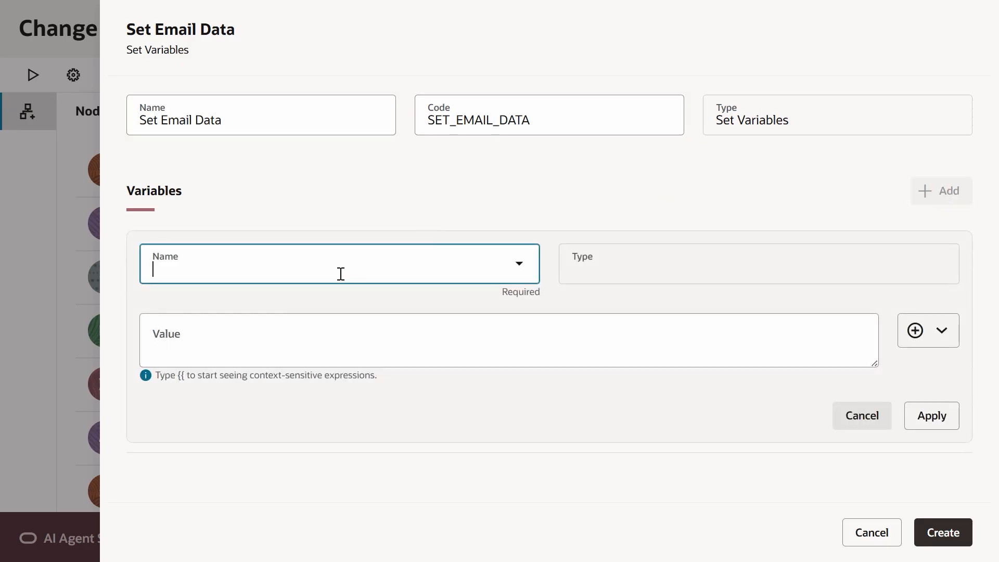
left_click(339, 272)
left_click(232, 323)
left_click(232, 323)
type("{{\"Component replacement for Item Number \" + $context.$variables.Item + \" is successful.\" + \" Please click the below link to access the Change Order created for component replacement \" + $context.$nodes.DEEPLINKTOOL.$output.deeplink}}")
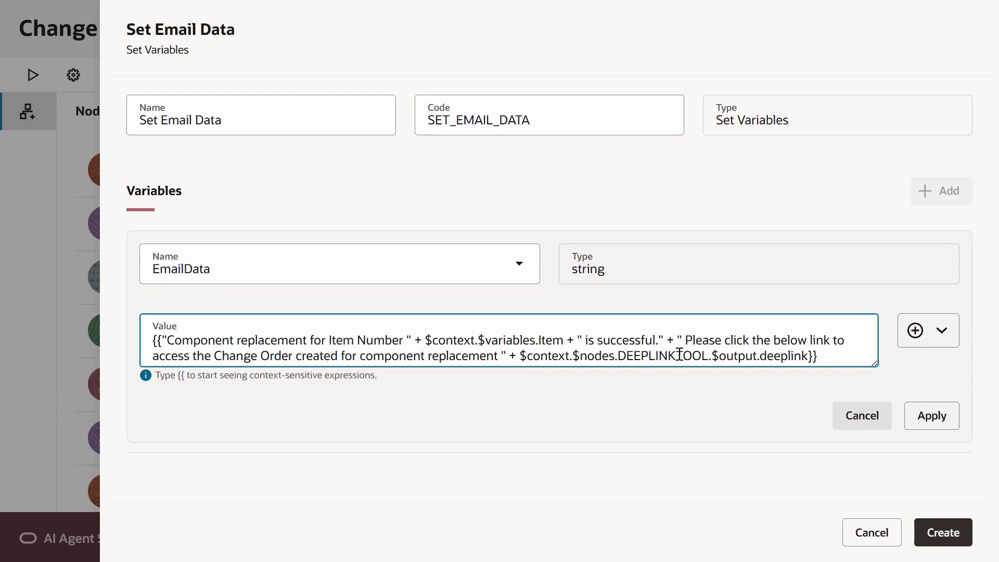
left_click(941, 415)
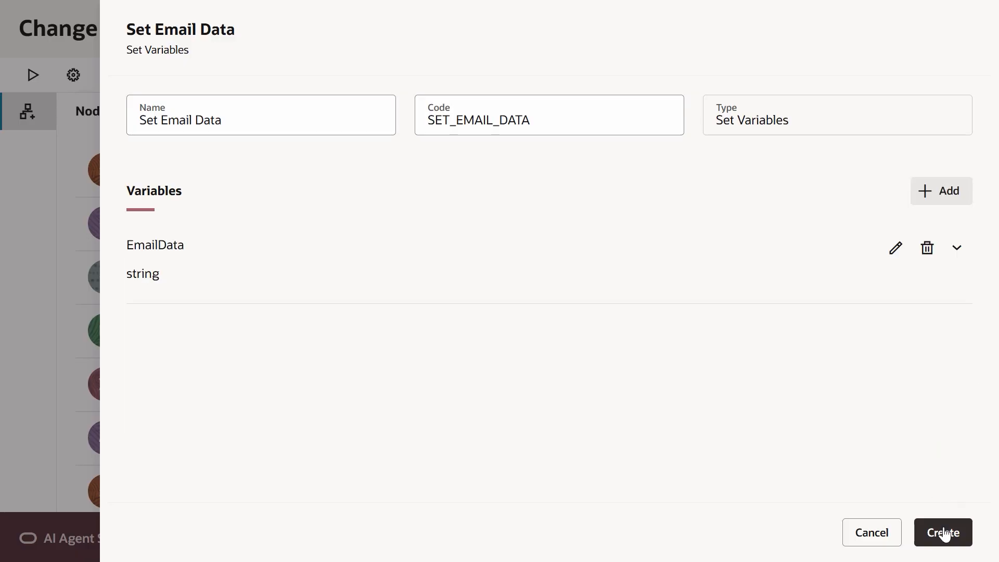
left_click(943, 531)
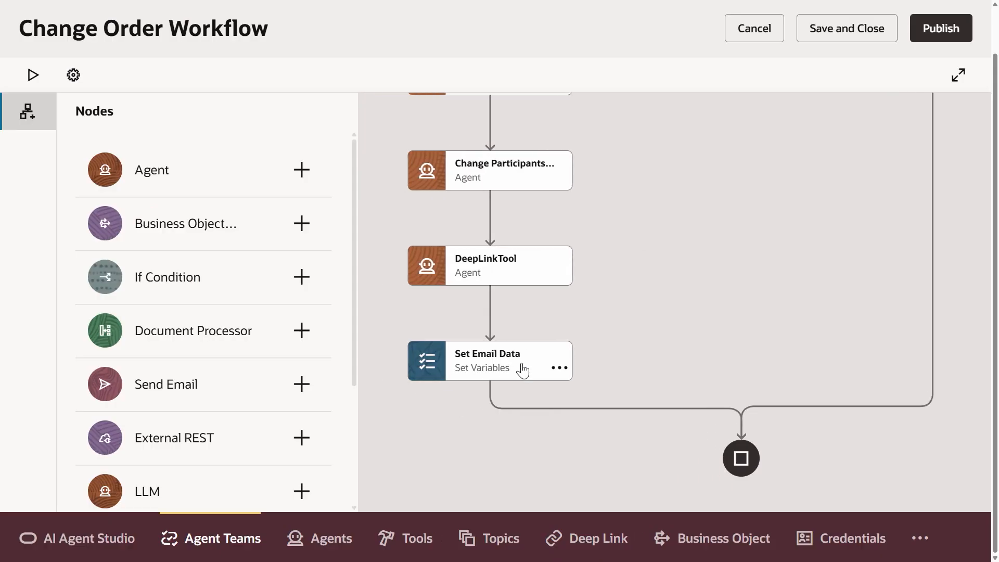
Add a Send Email step named 'Replacement Success Email' after Set Email Data
left_click(491, 395)
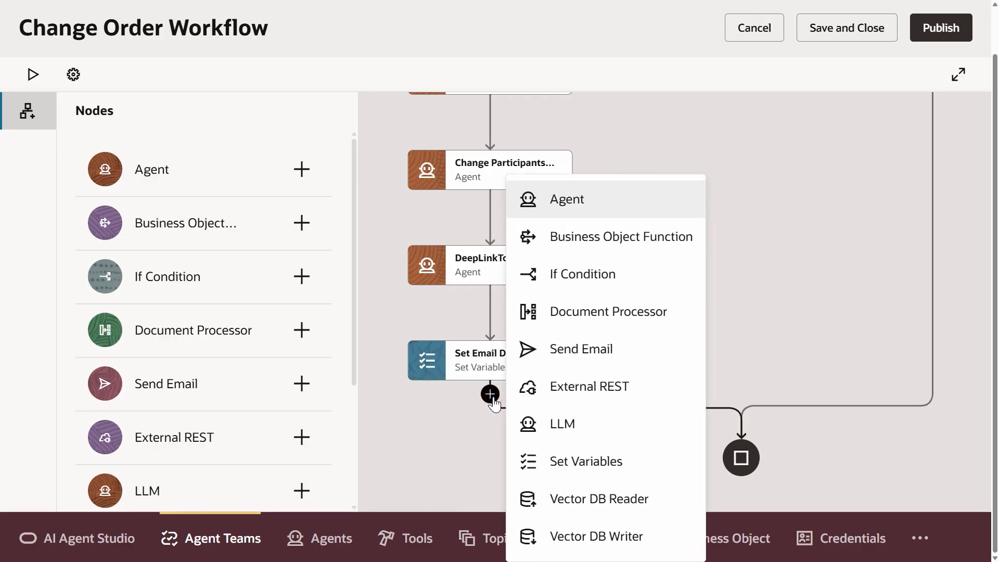
left_click(604, 350)
left_click(245, 120)
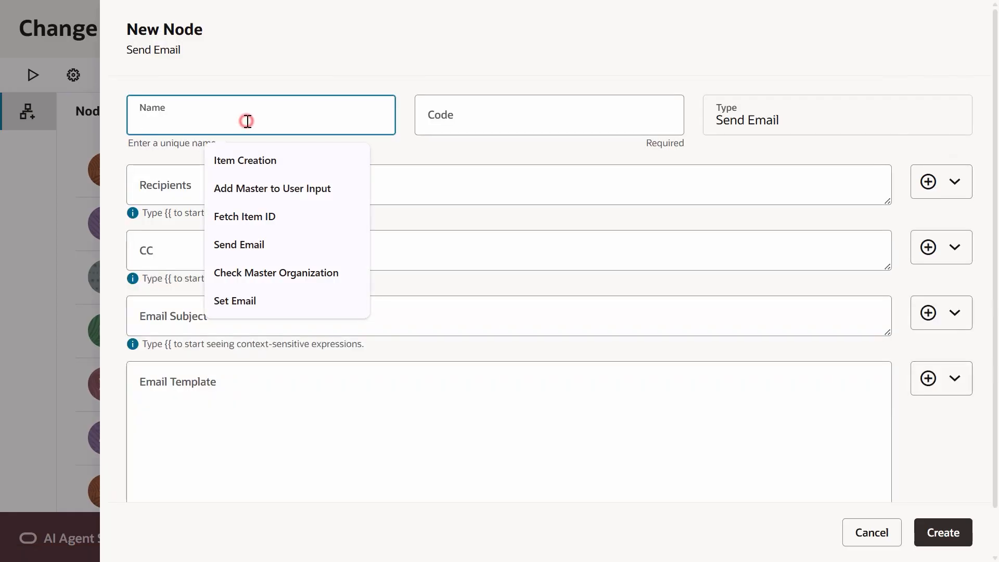
type("Replacement Success Email")
left_click(290, 176)
Address it to the test recipient with the replacement summary subject and EmailData body, then create it
left_click(267, 185)
type("test@oracle.com")
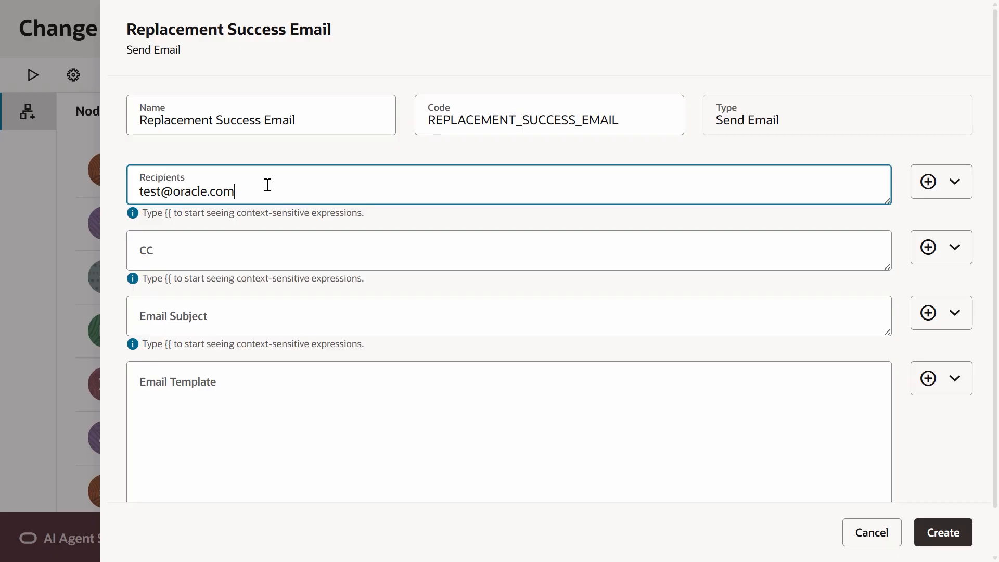
left_click(203, 307)
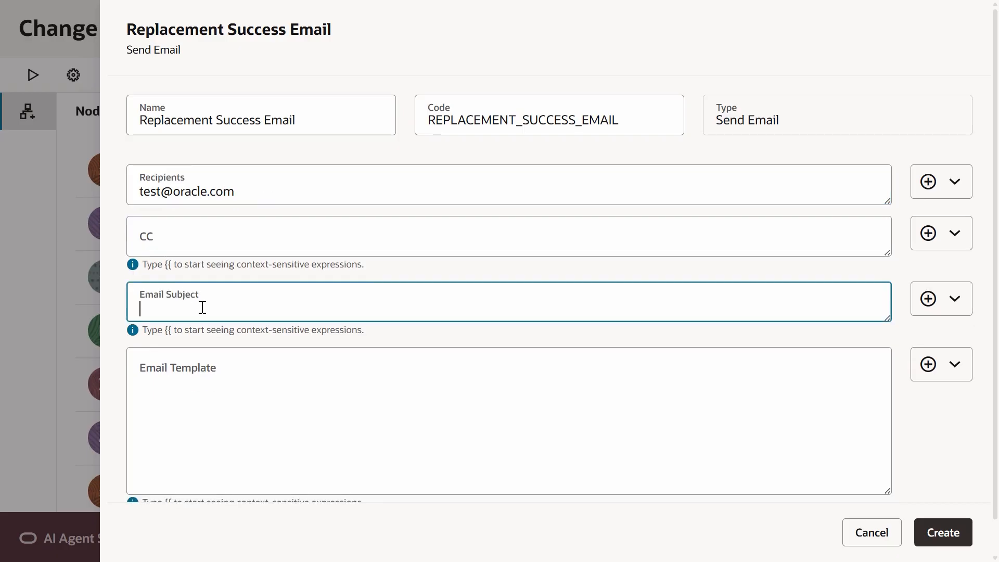
type("{{\"Component Replacement Summary for \" + $context.$variables.Item }}")
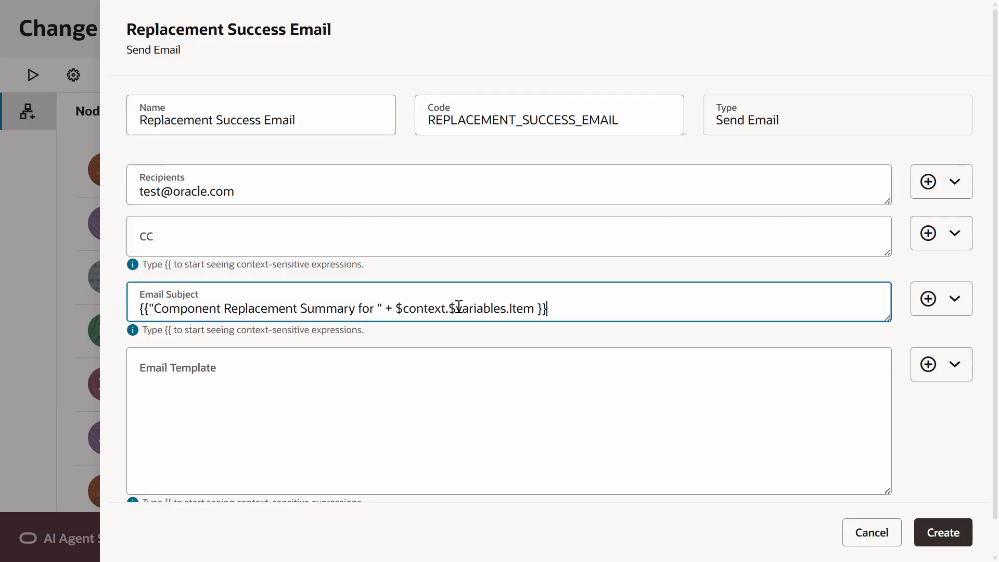
left_click(299, 388)
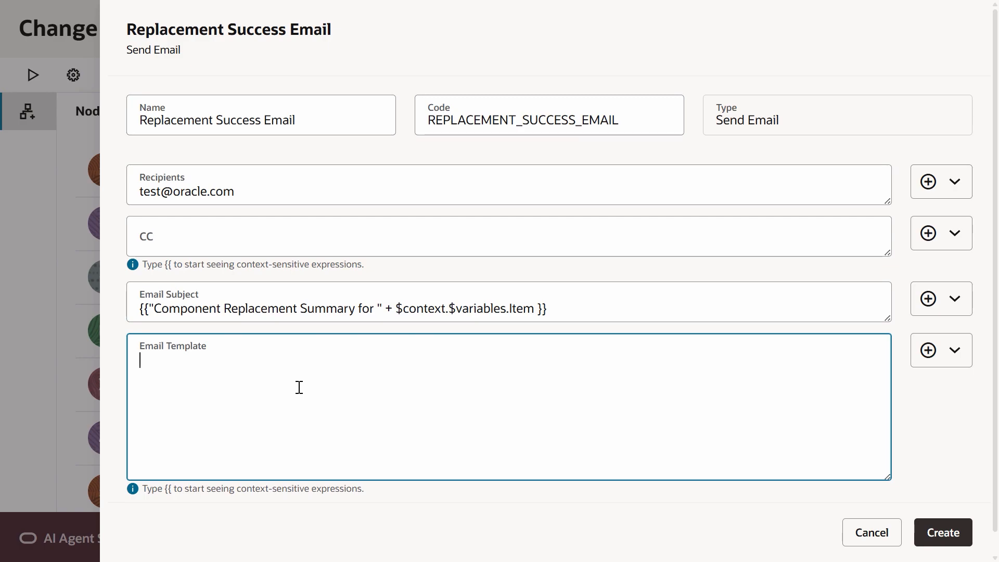
type("{{$context.$variables.EmailData}}")
left_click(953, 538)
scroll(709, 380, "up", 6)
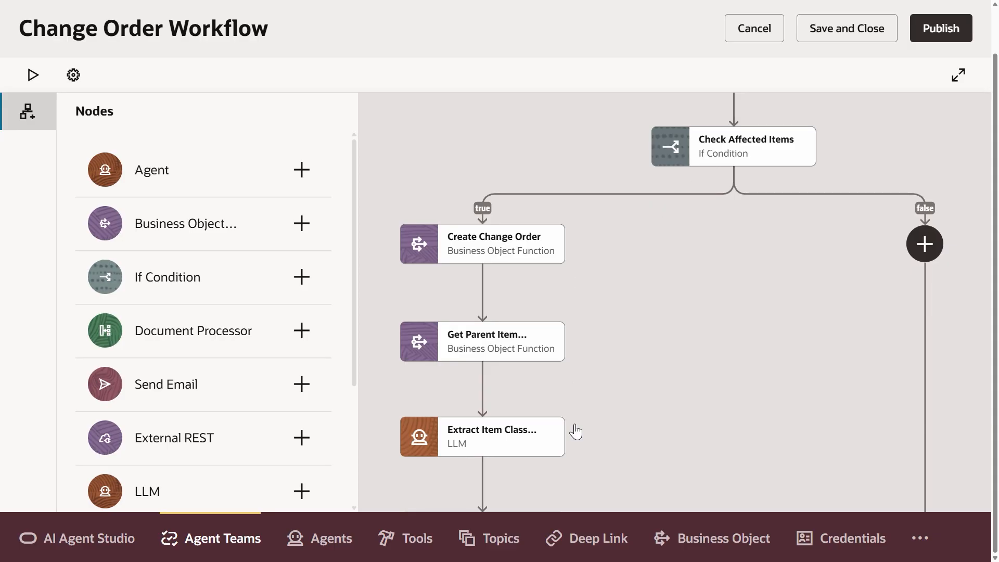
scroll(575, 431, "down", 10)
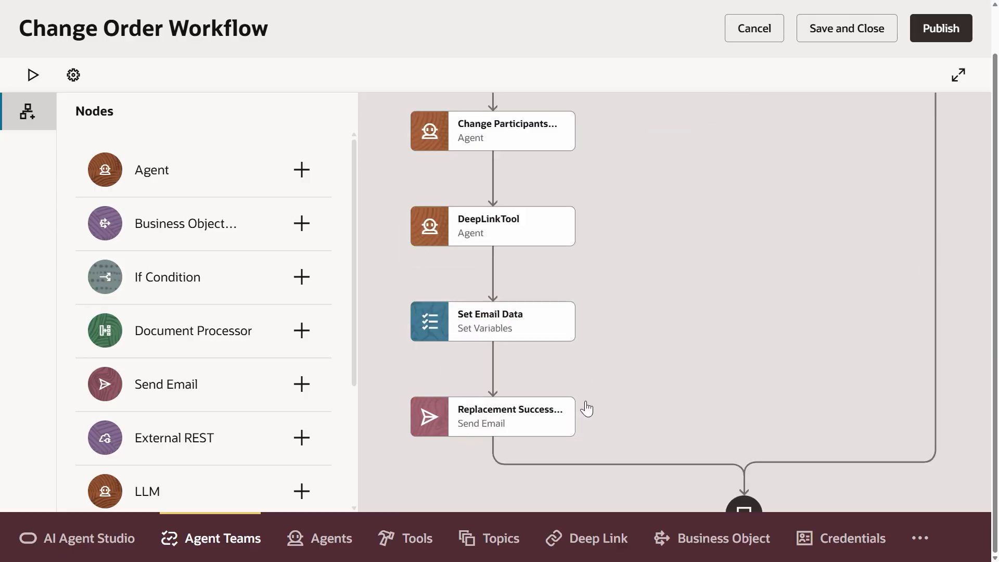
scroll(587, 409, "up", 10)
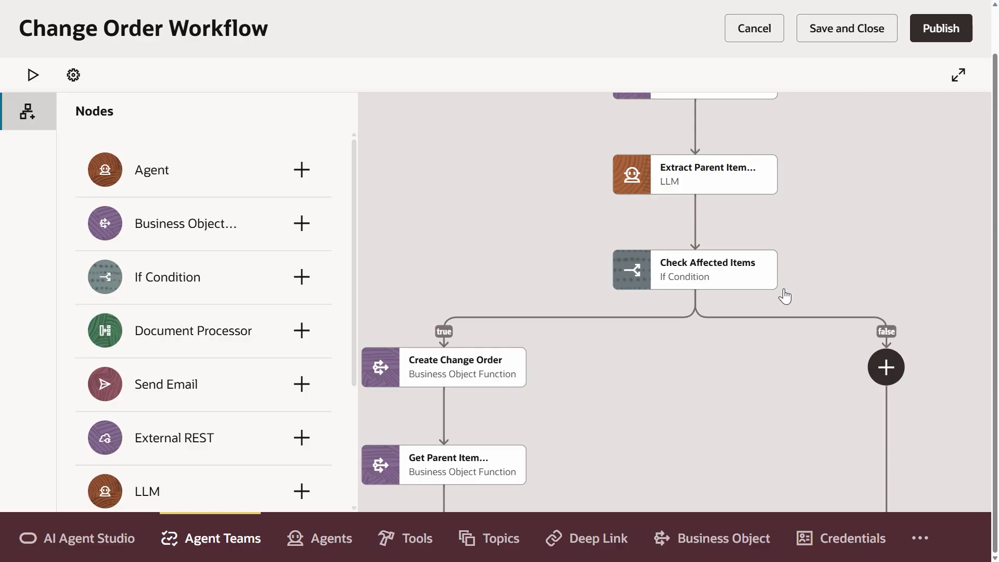
Create a 'Replacement Fail Email' on the false branch to the test recipient, subject 'Component EOL', with a no-impacted-items body
left_click(885, 368)
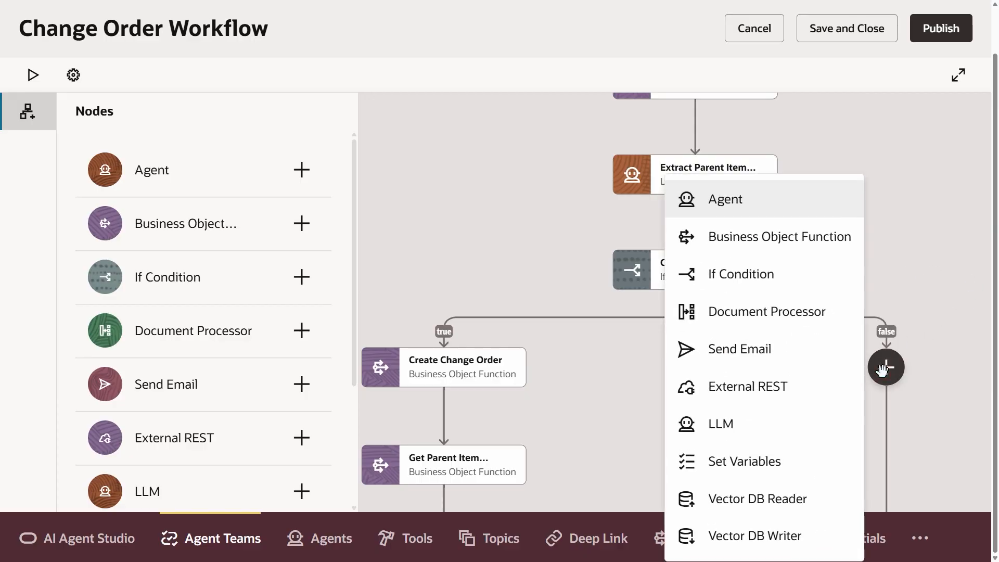
left_click(740, 366)
type("Replacement Fail Email")
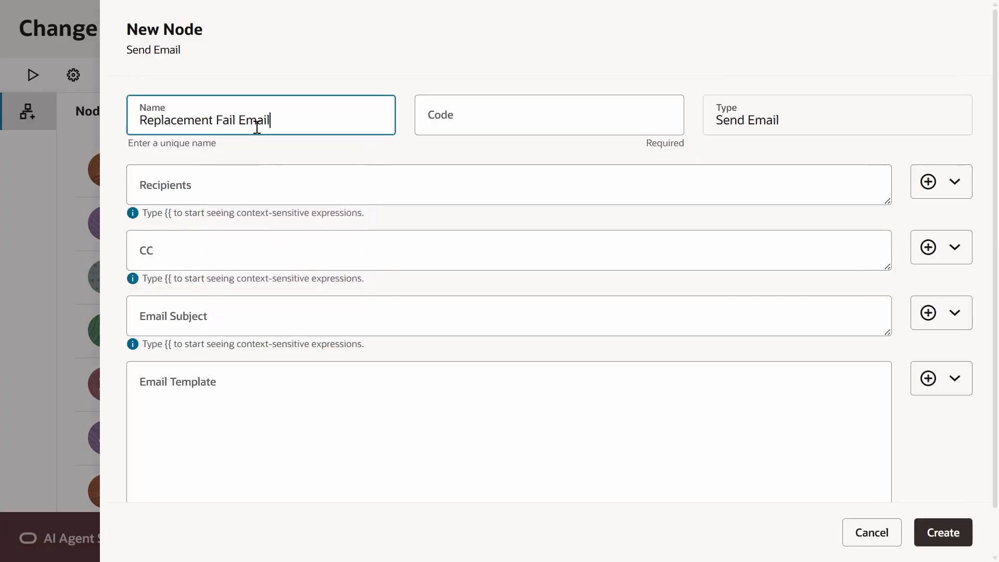
left_click(382, 160)
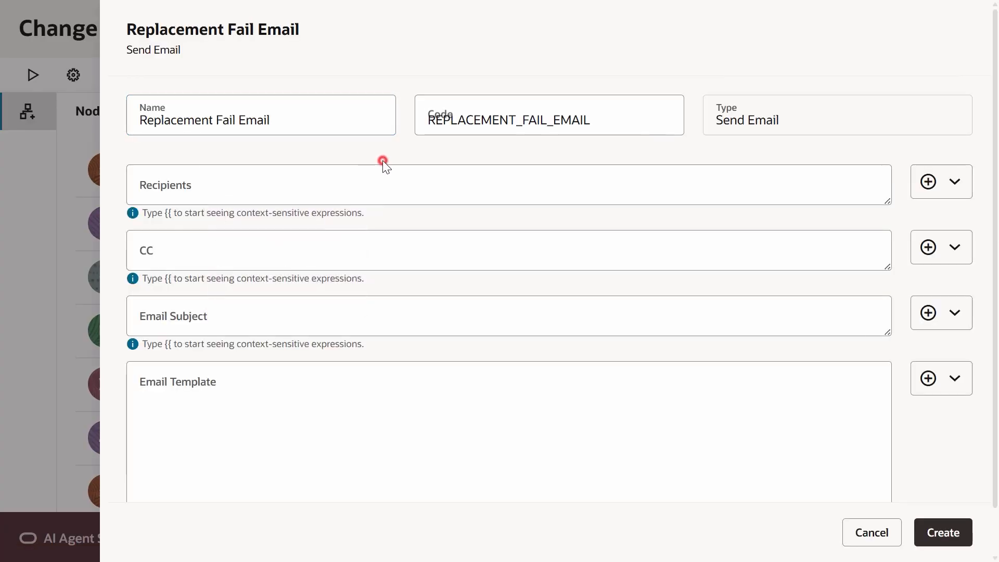
left_click(337, 187)
type("test")
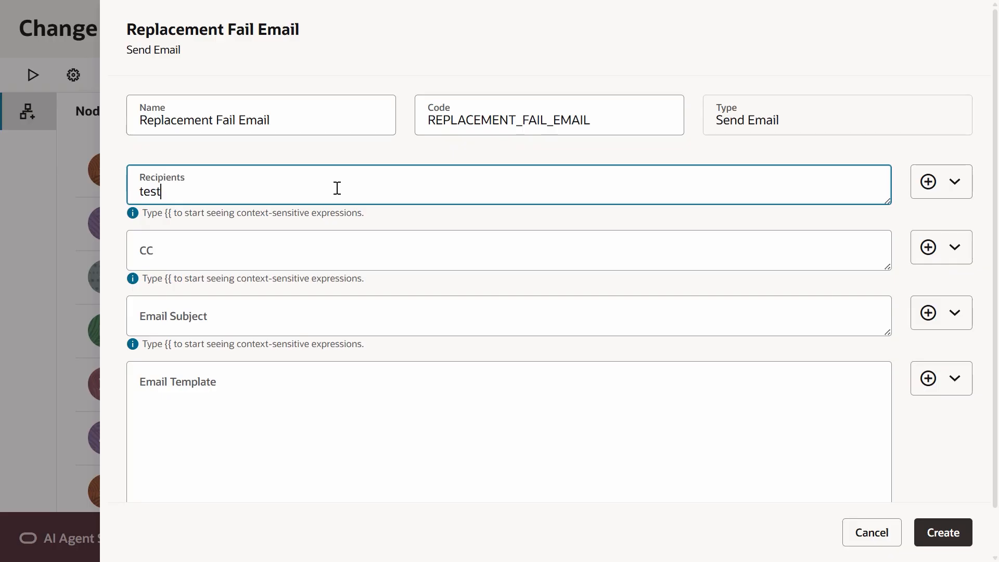
type("@oracle.com")
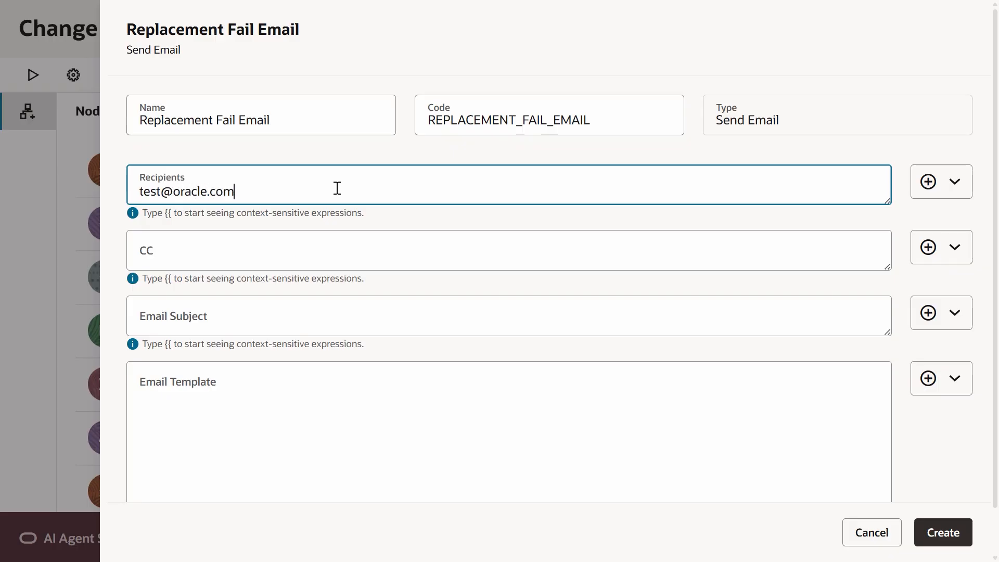
left_click(192, 311)
type("Component EOL")
left_click(298, 381)
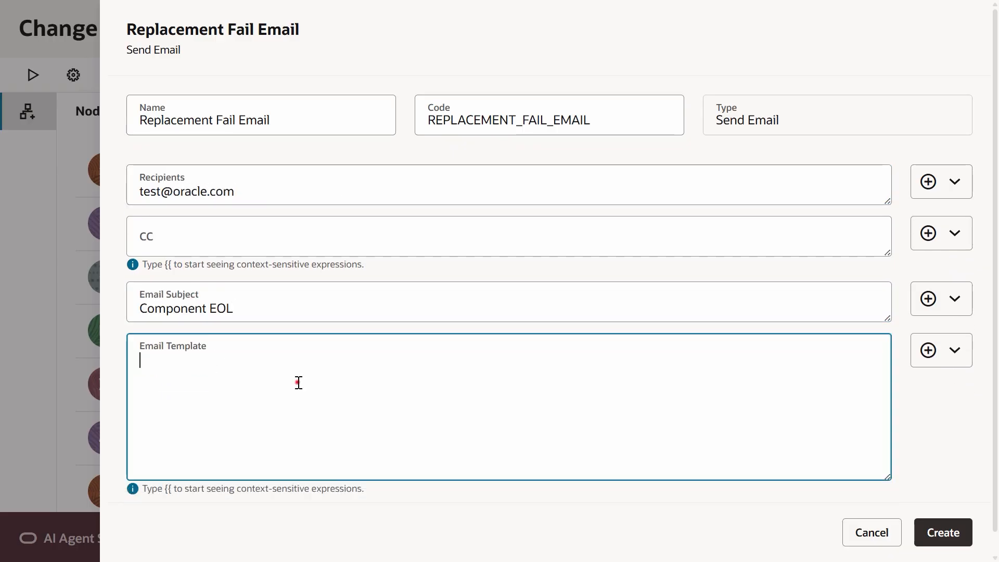
type("\"No items are impacted by end-of-life component \" + $context.$variables.Item")
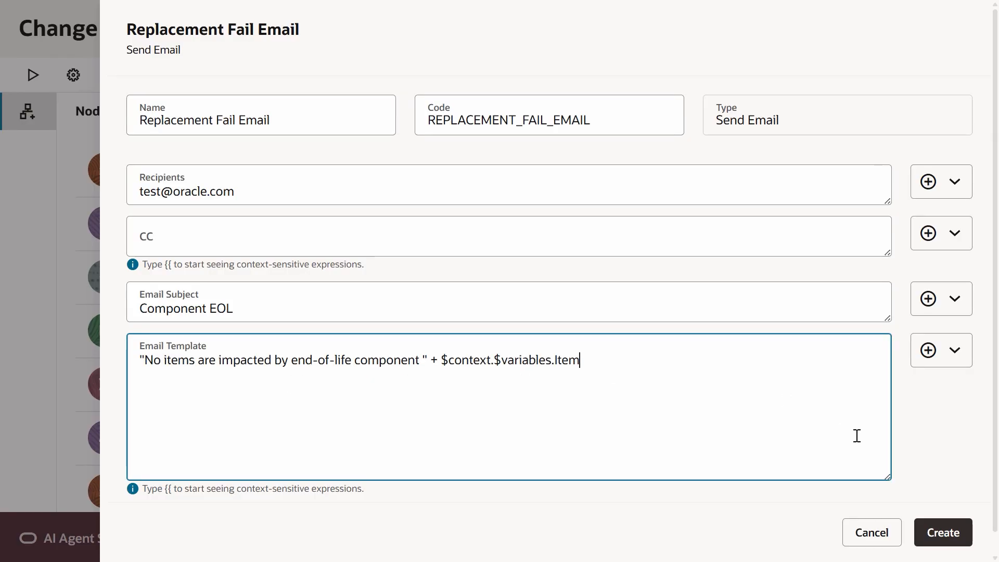
left_click(943, 533)
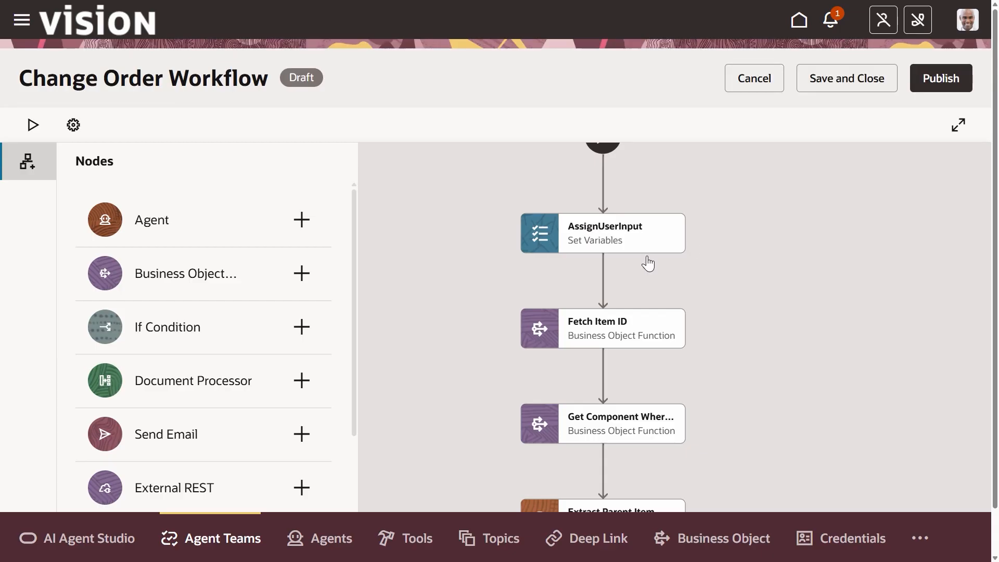
mouse_move(654, 338)
scroll(743, 393, "down", 4)
mouse_move(694, 301)
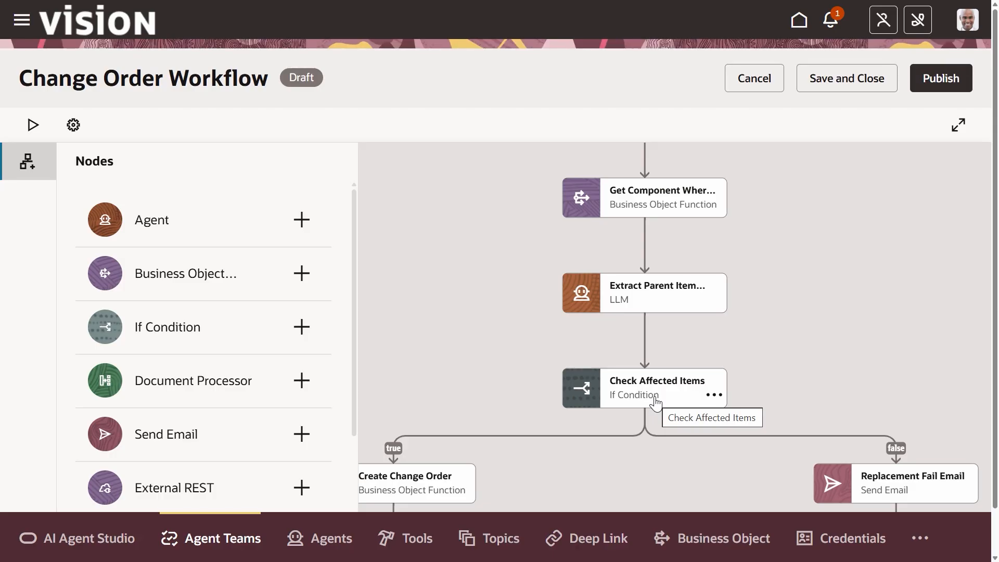
scroll(655, 403, "down", 4)
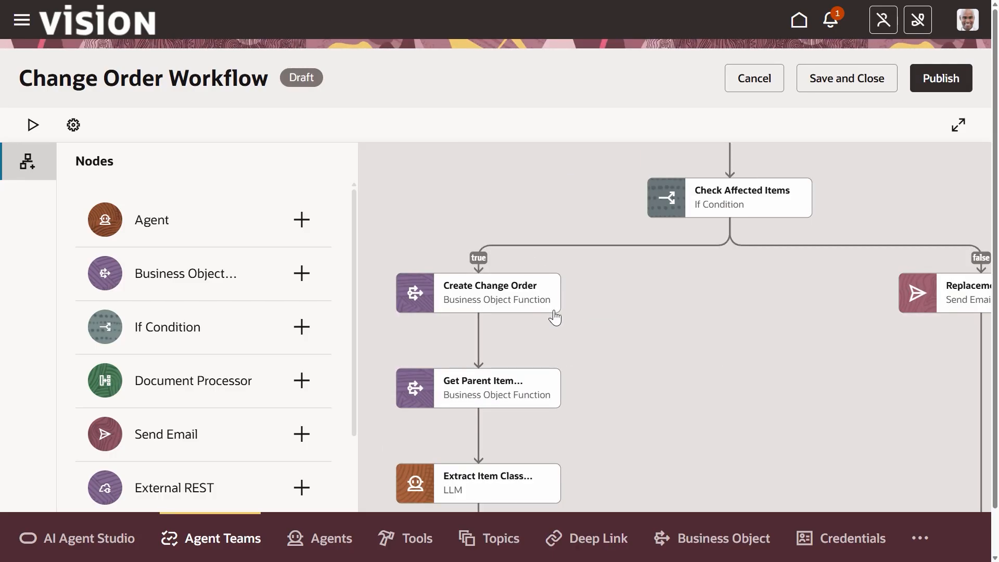
mouse_move(551, 283)
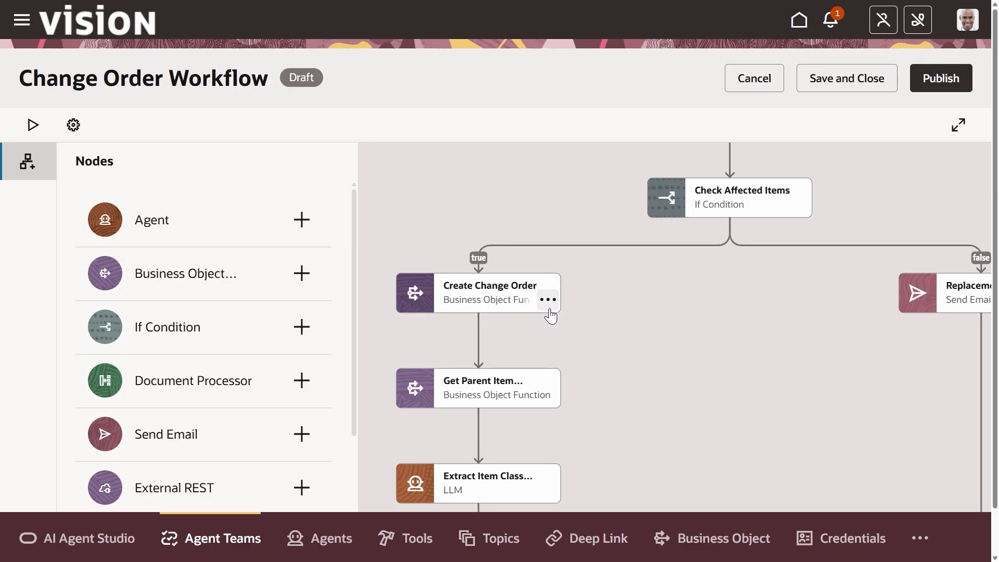
mouse_move(547, 381)
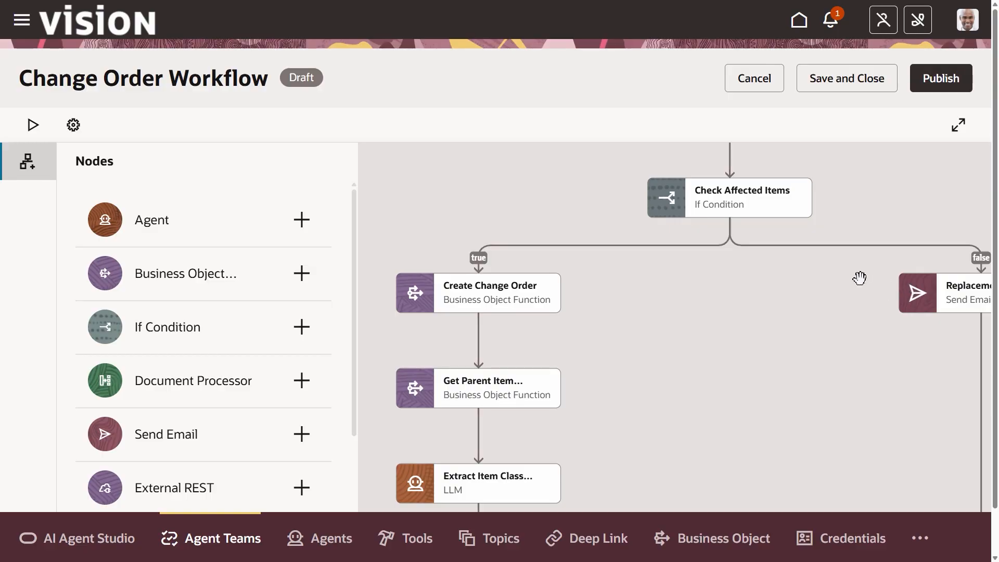
Start a debug test run with Item SB4880000 and ReplacementItem CM60006 as input
left_click(32, 140)
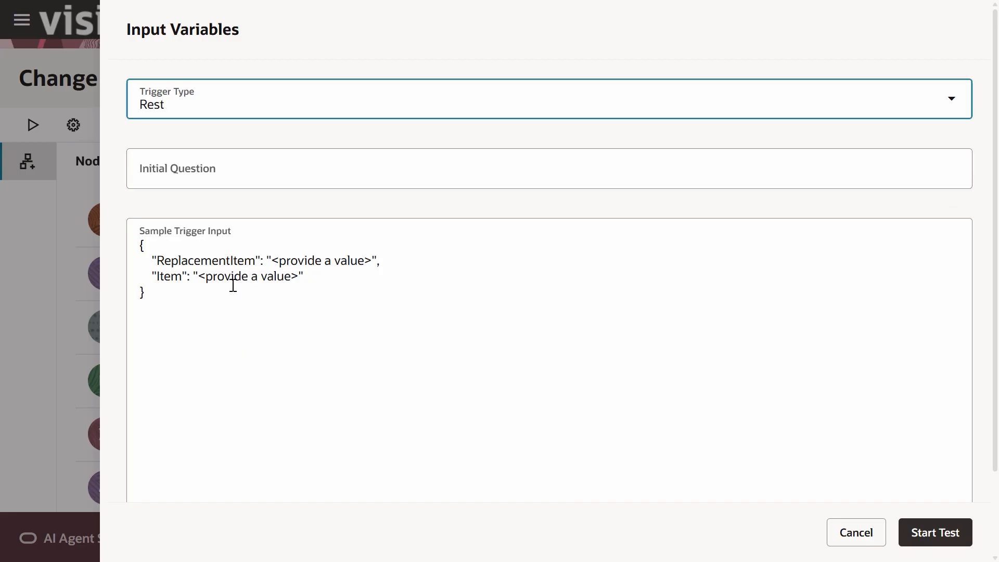
left_click_drag(290, 276, 207, 277)
type("SB4880000")
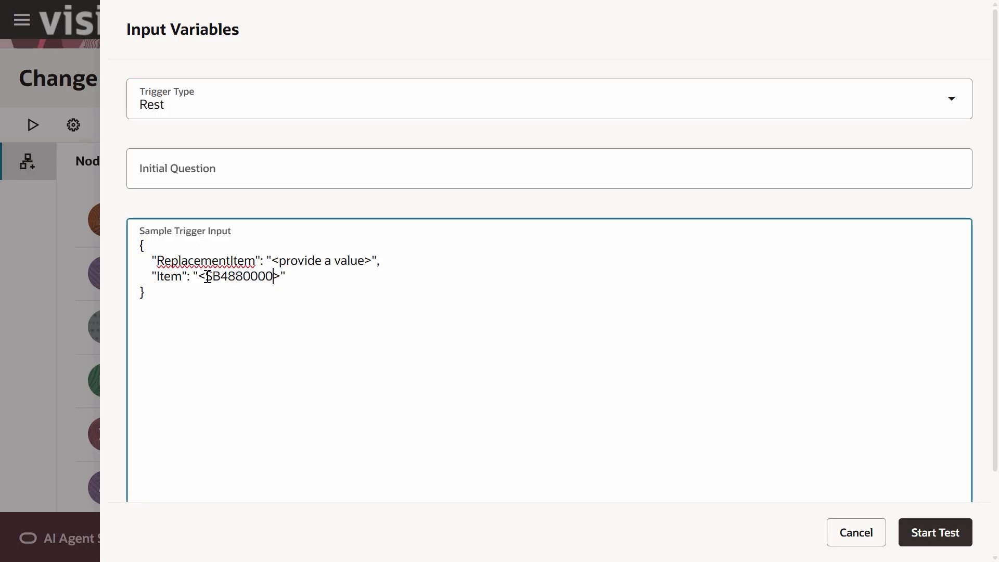
left_click(370, 262)
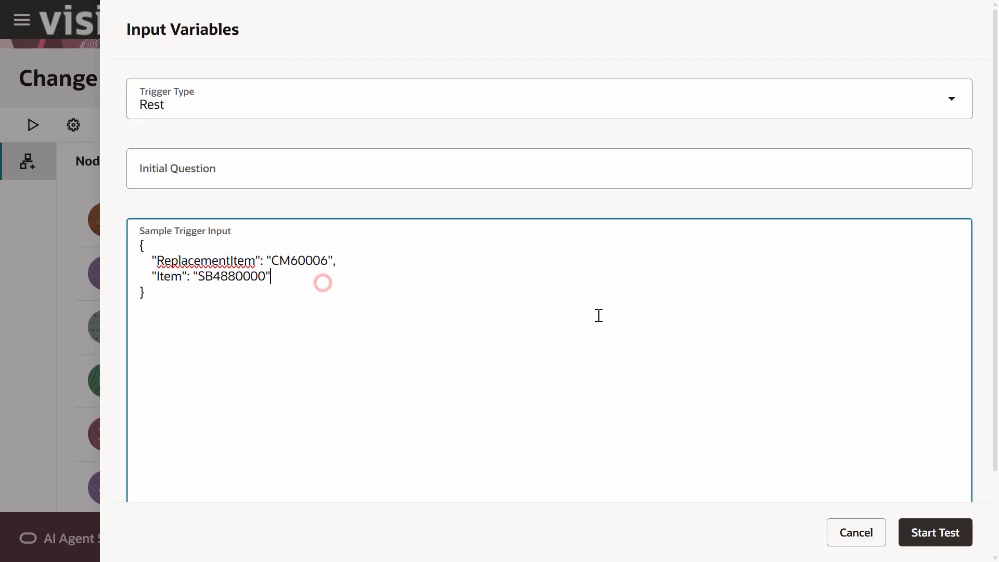
left_click(935, 533)
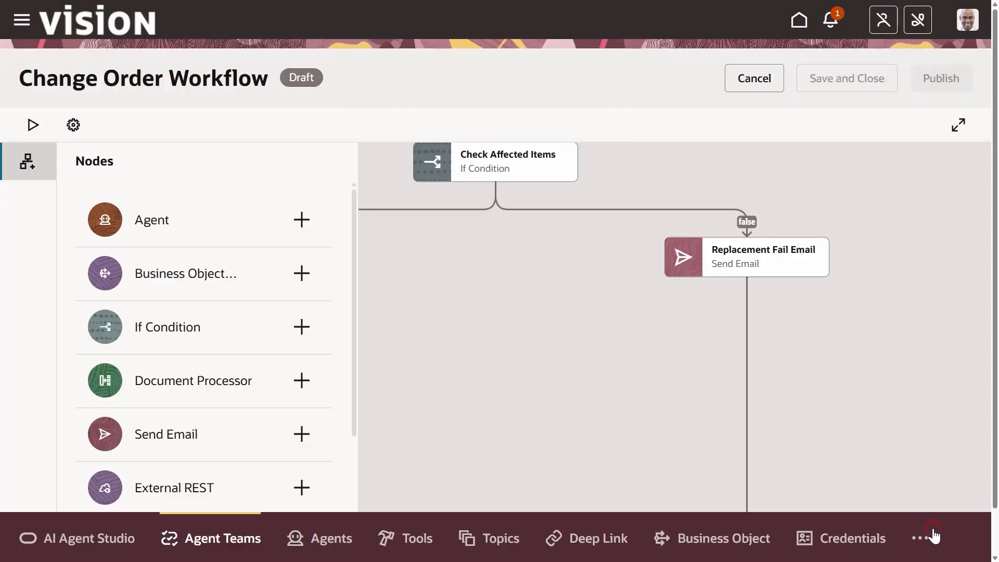
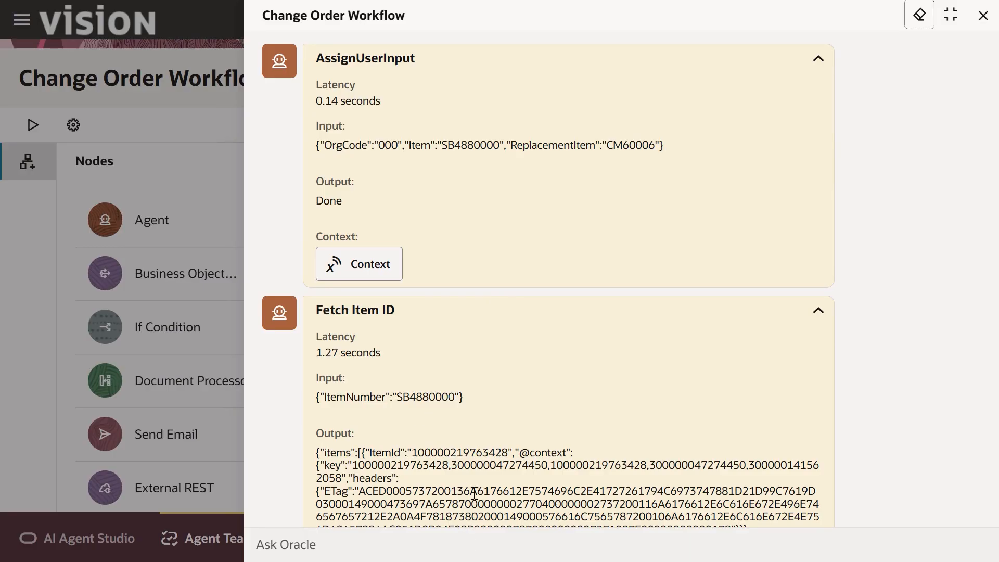
Scroll the test run output and select the ECO deep link URL from the DeepLinkTool node
scroll(475, 493, "down", 10)
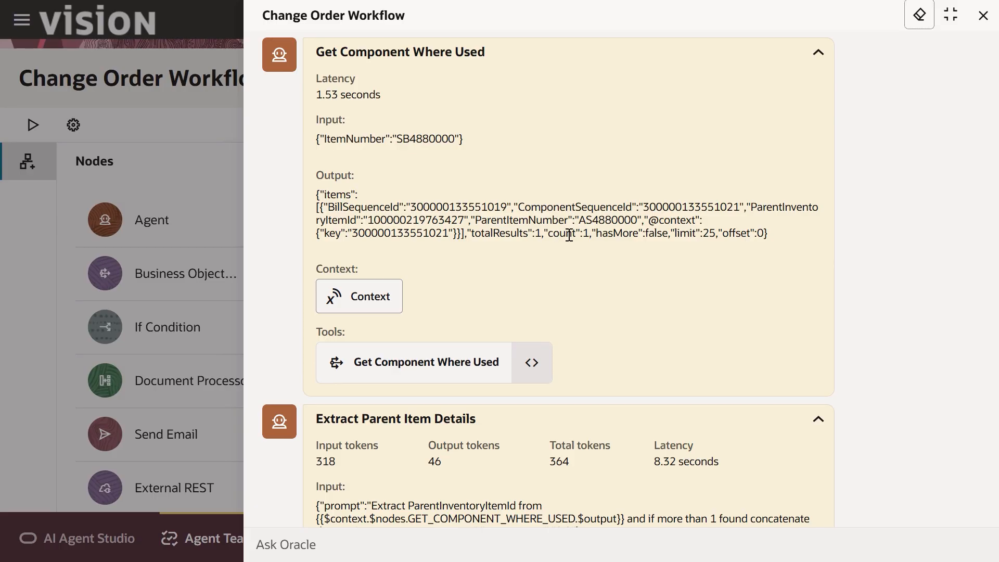
scroll(447, 194, "down", 5)
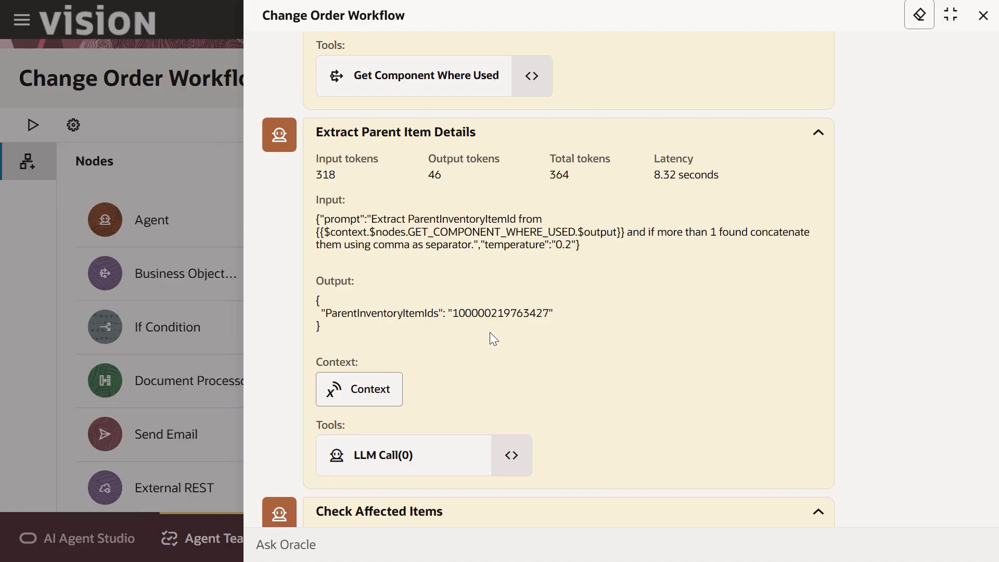
scroll(398, 327, "down", 4)
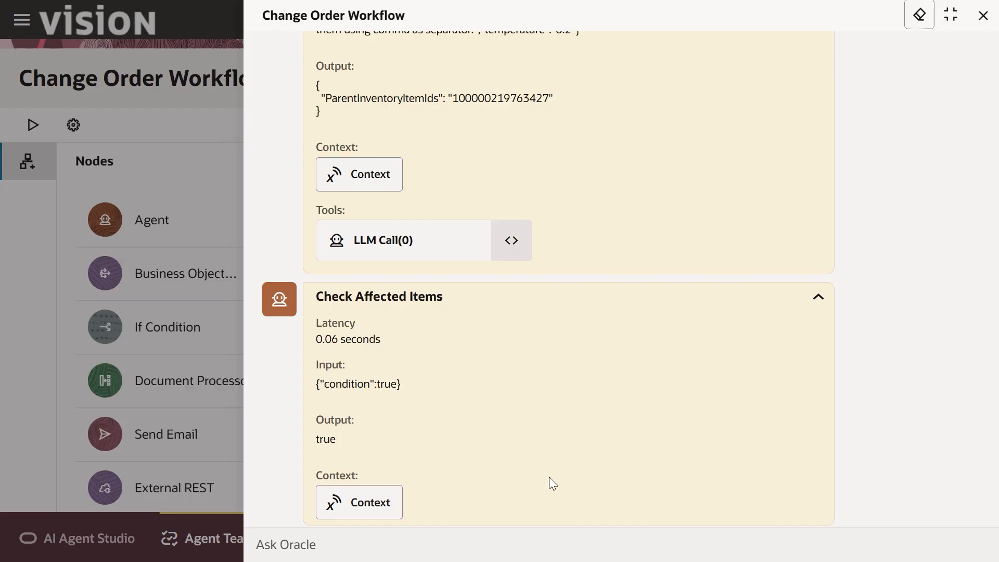
scroll(548, 477, "down", 7)
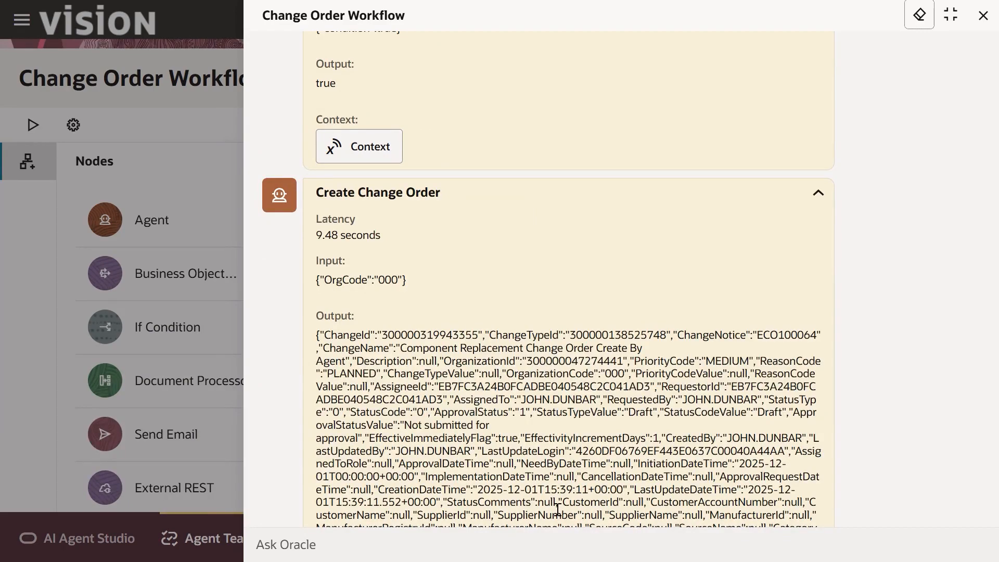
scroll(424, 330, "down", 10)
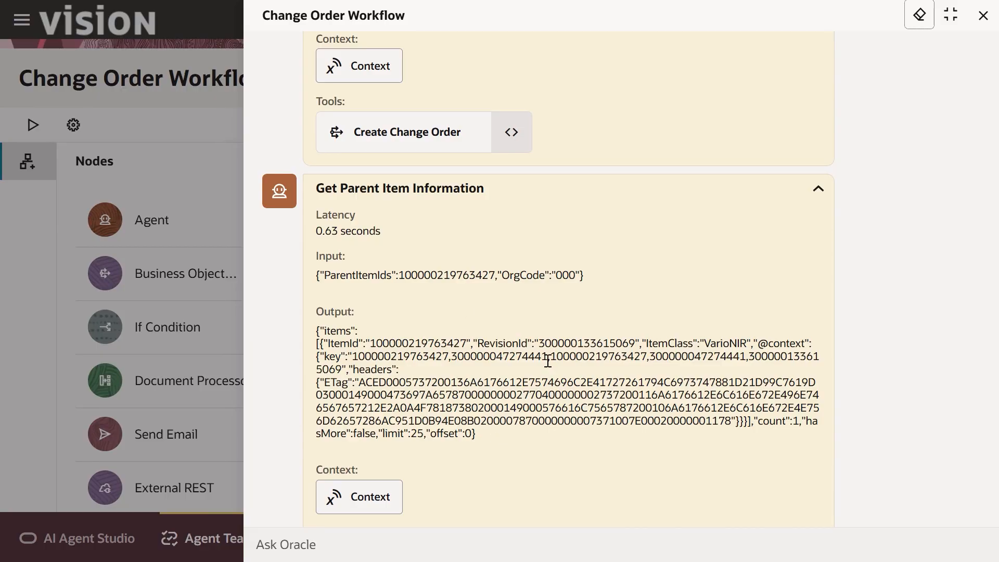
scroll(558, 436, "down", 9)
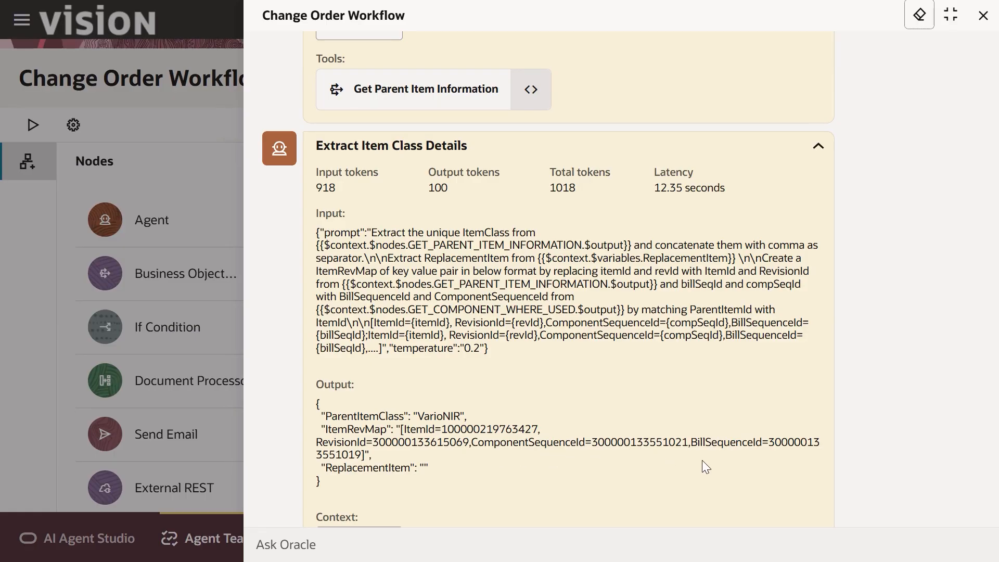
scroll(463, 334, "down", 8)
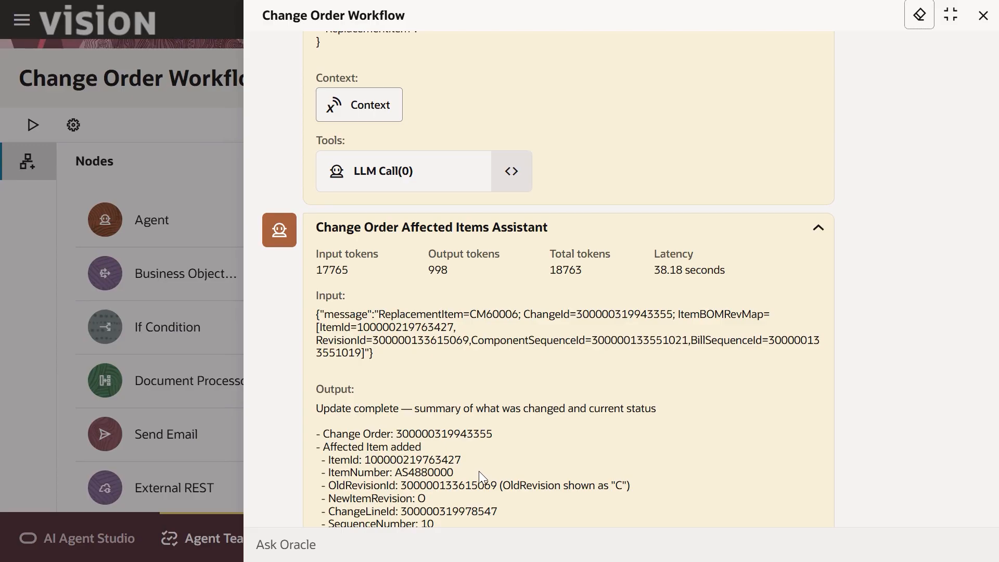
scroll(490, 438, "down", 3)
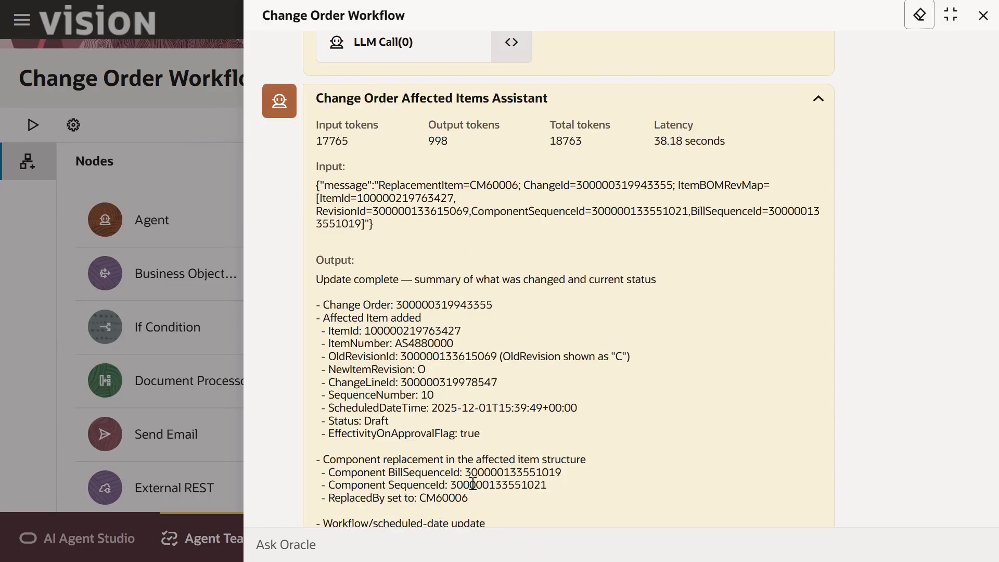
scroll(698, 344, "down", 10)
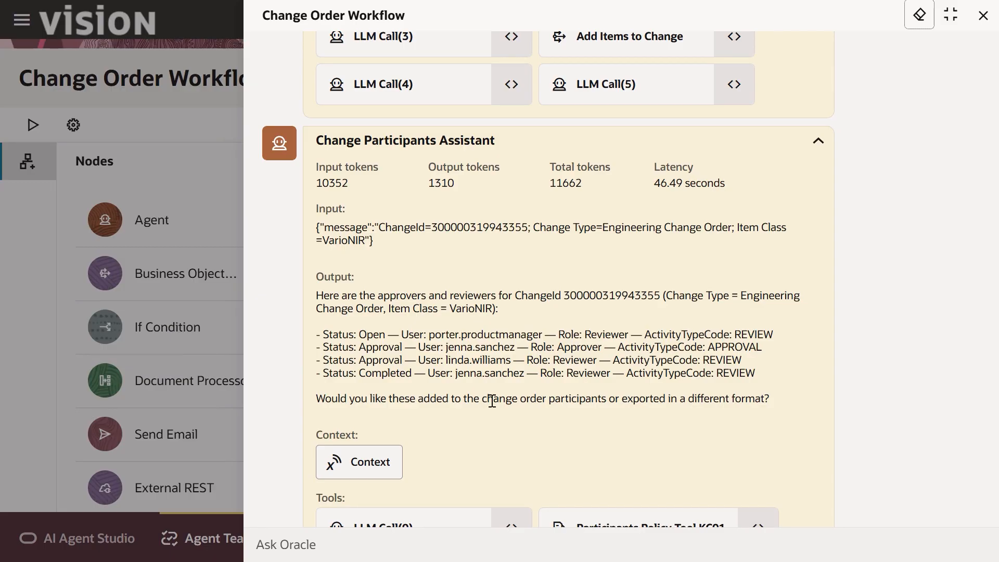
scroll(493, 400, "down", 3)
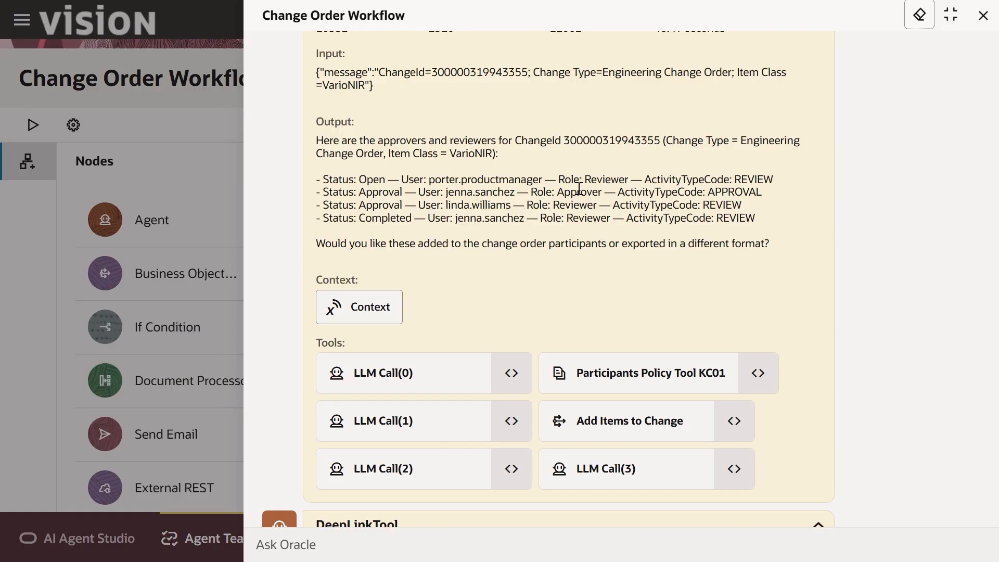
scroll(579, 217, "down", 10)
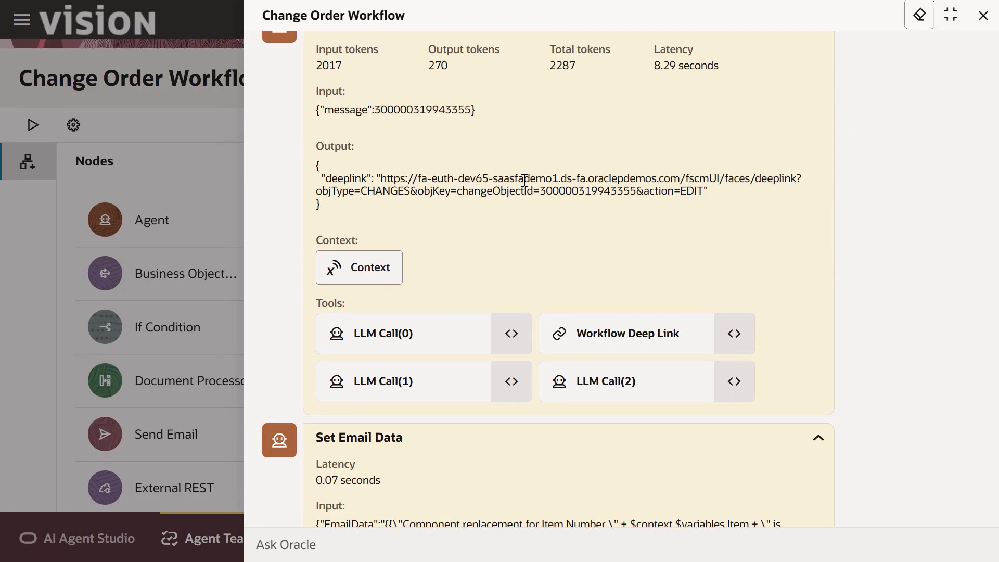
scroll(525, 181, "down", 7)
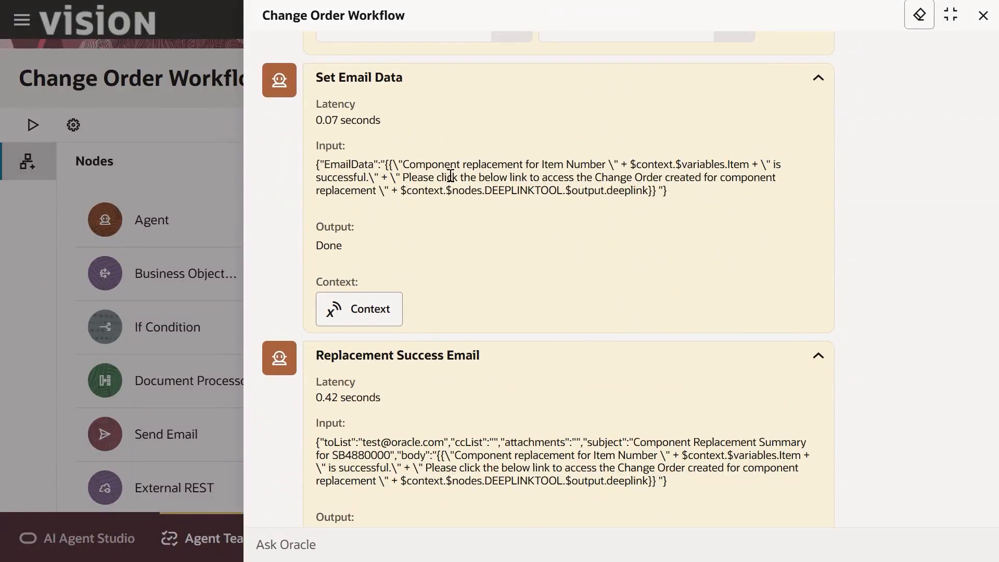
scroll(451, 176, "down", 3)
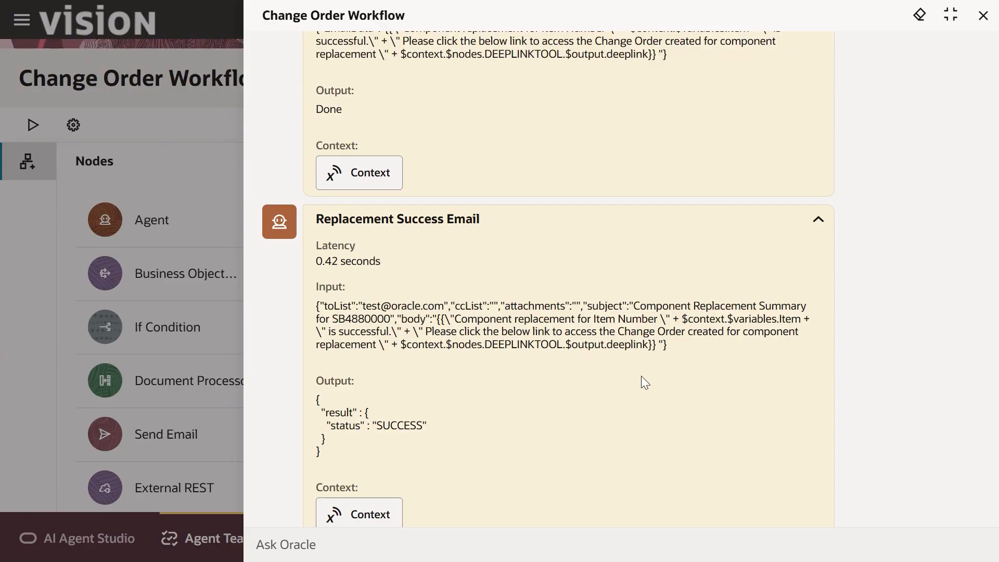
left_click_drag(381, 238, 704, 252)
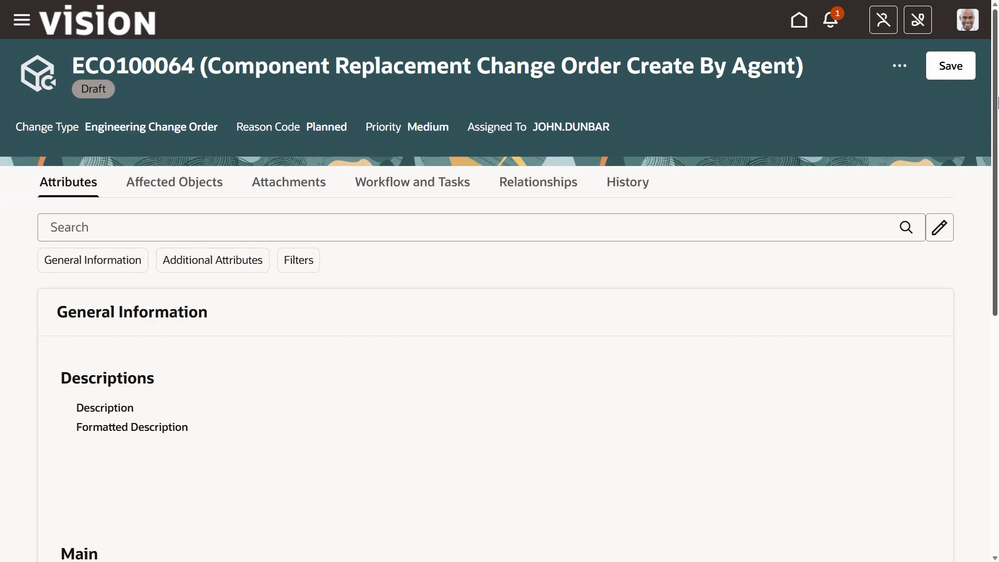
Show the Affected Objects of change order ECO100064, listing AS4880000 at line 10
scroll(826, 269, "down", 4)
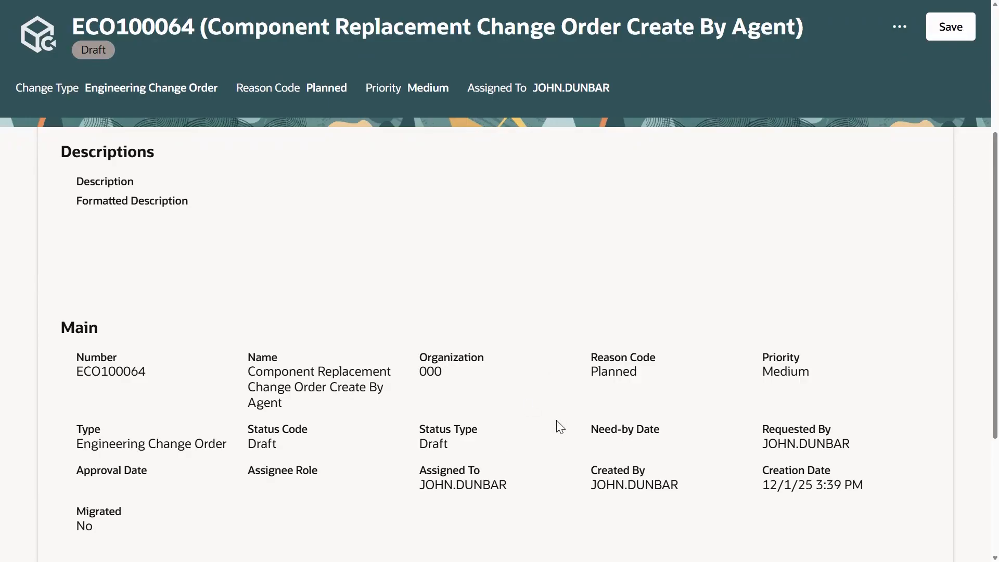
scroll(313, 212, "up", 4)
left_click(187, 183)
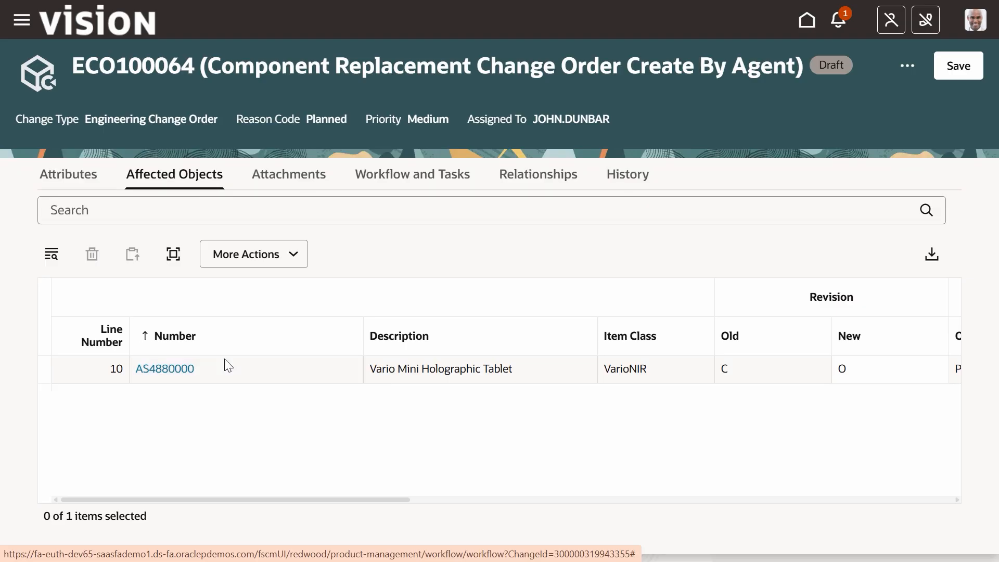
Check AS4880000's Structures tab for CM60006, cancel out, then view ECO100064's Workflow and Tasks
left_click(148, 373)
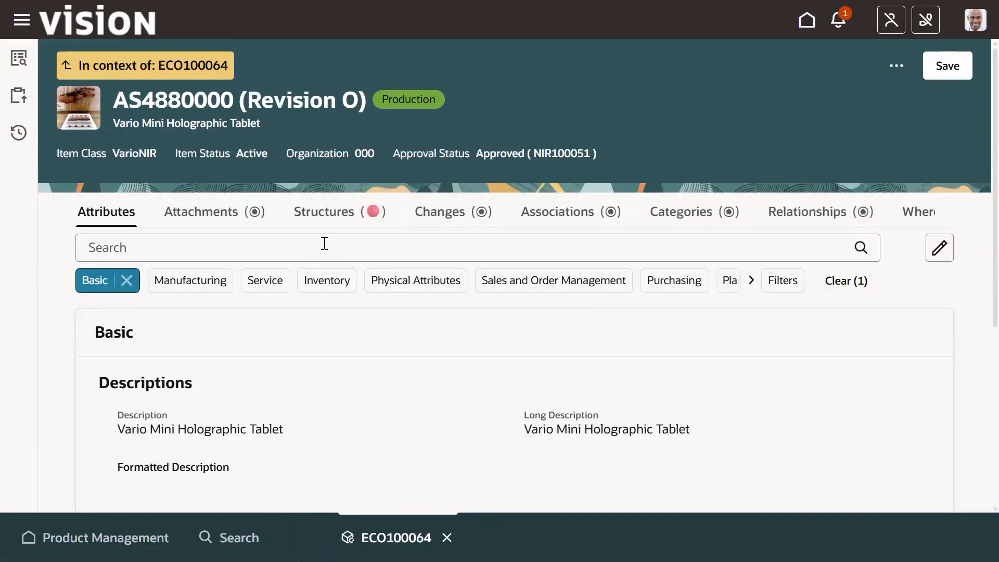
left_click(348, 216)
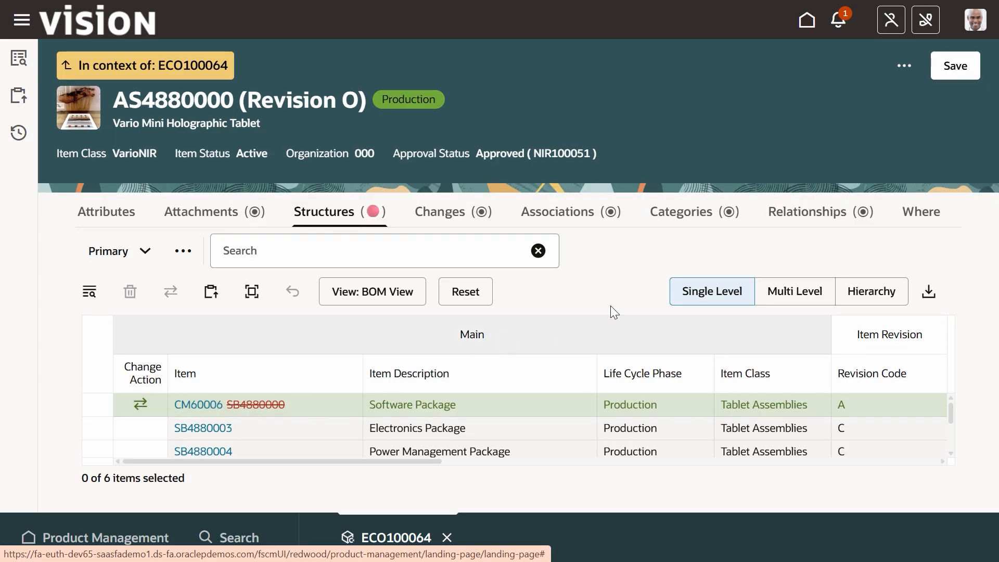
left_click(914, 69)
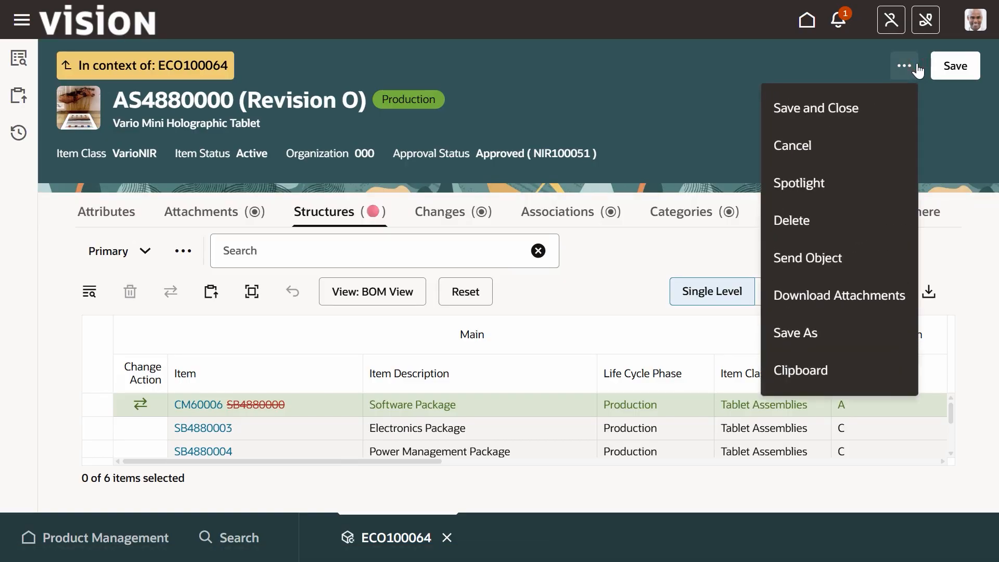
left_click(816, 146)
left_click(426, 183)
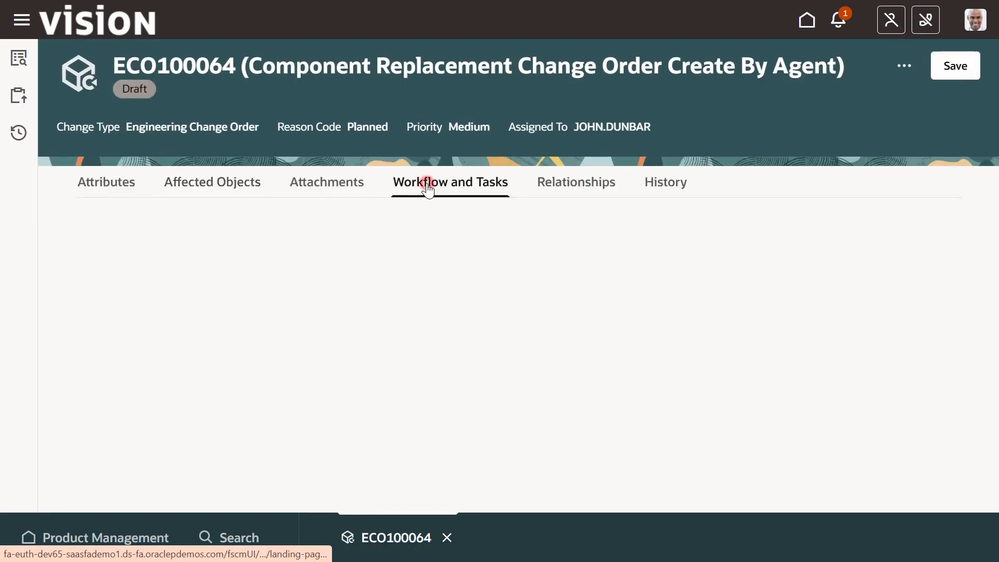